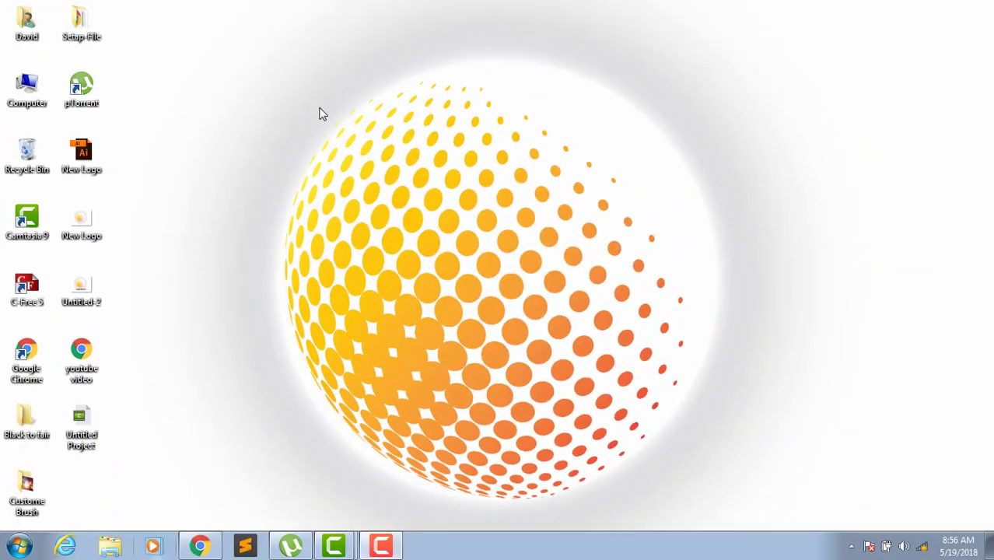
- Refresh the desktop and minimize the YouTube channel page in Chrome
drag(259, 60, 797, 520)
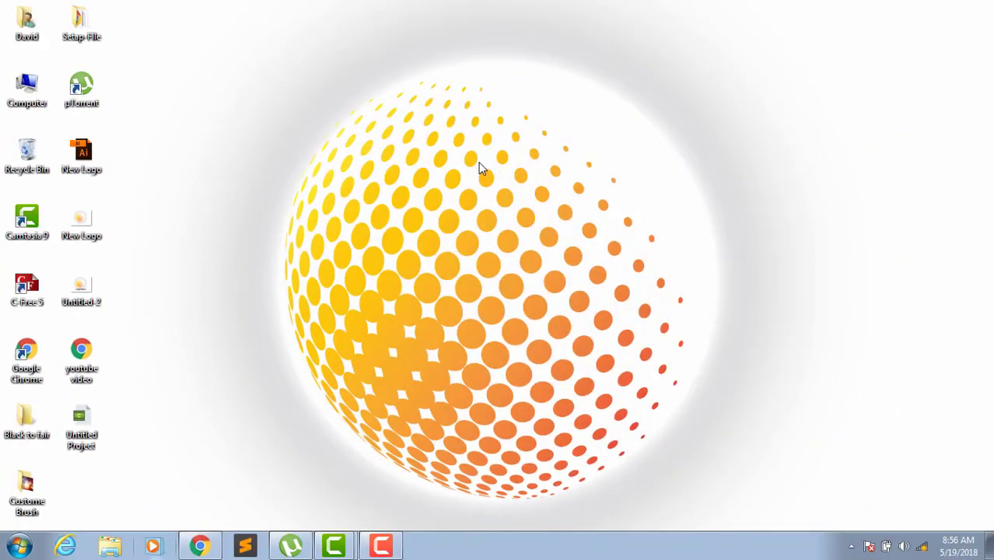
right_click(480, 169)
click(544, 204)
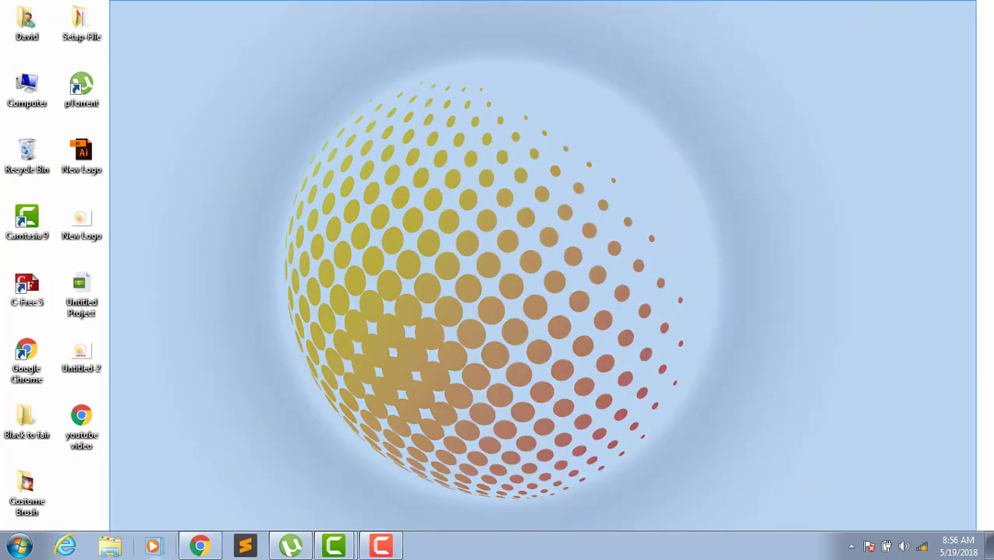
drag(110, 6, 987, 537)
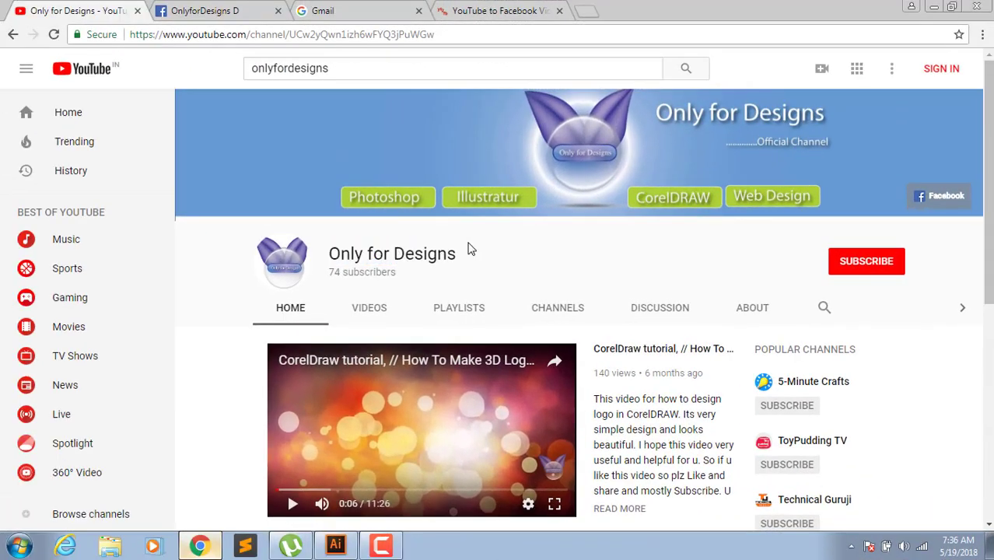
click(502, 263)
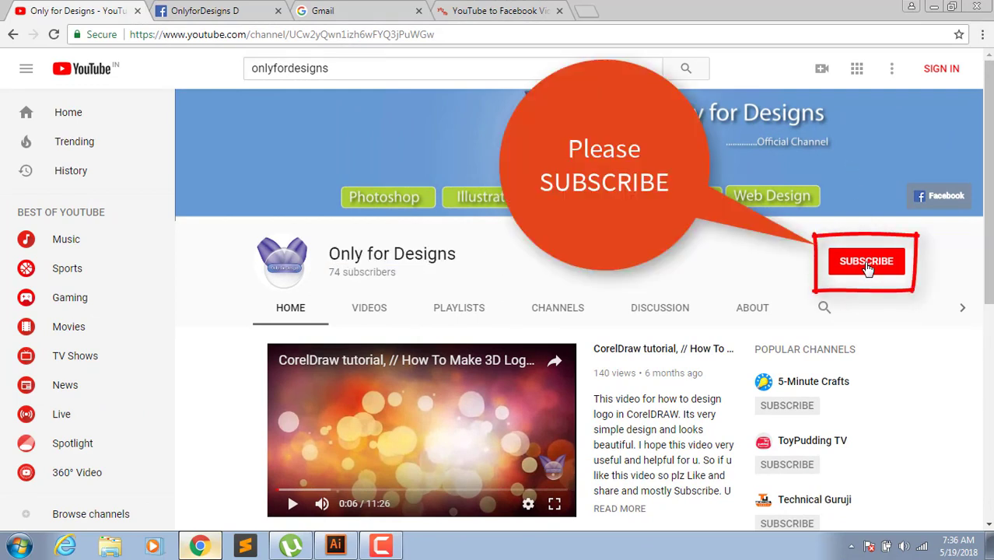
click(931, 8)
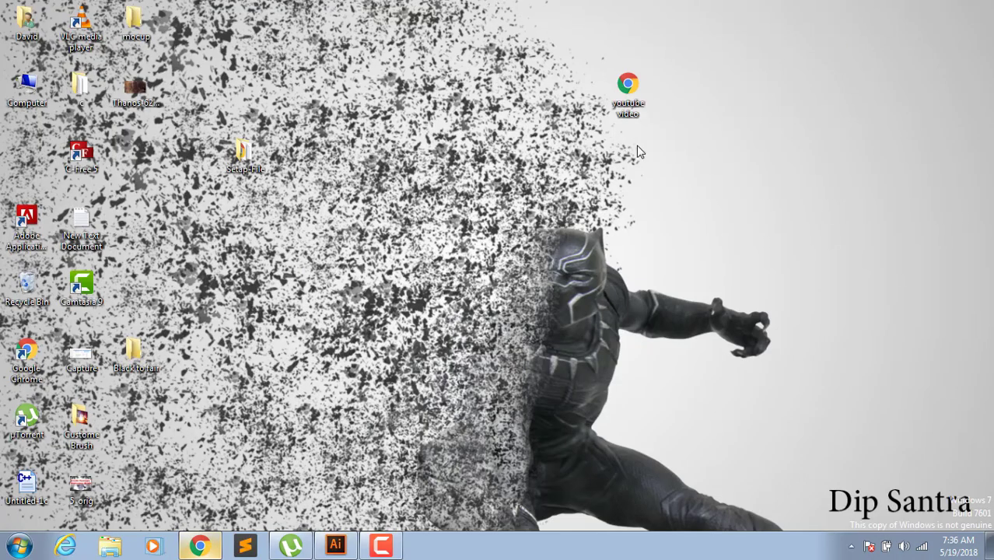
- Create a new inch-based document, accidentally using a 116 in width
click(330, 545)
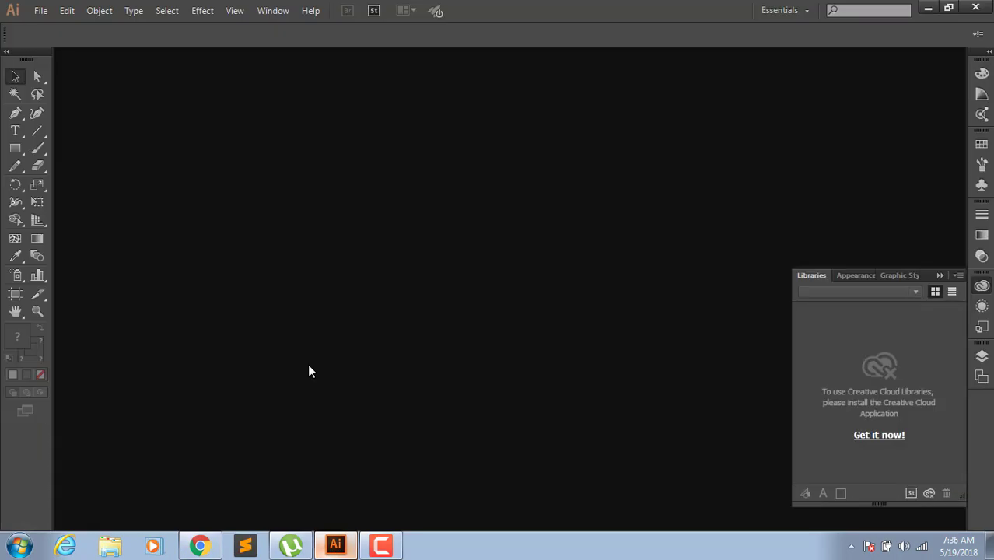
click(39, 11)
click(54, 27)
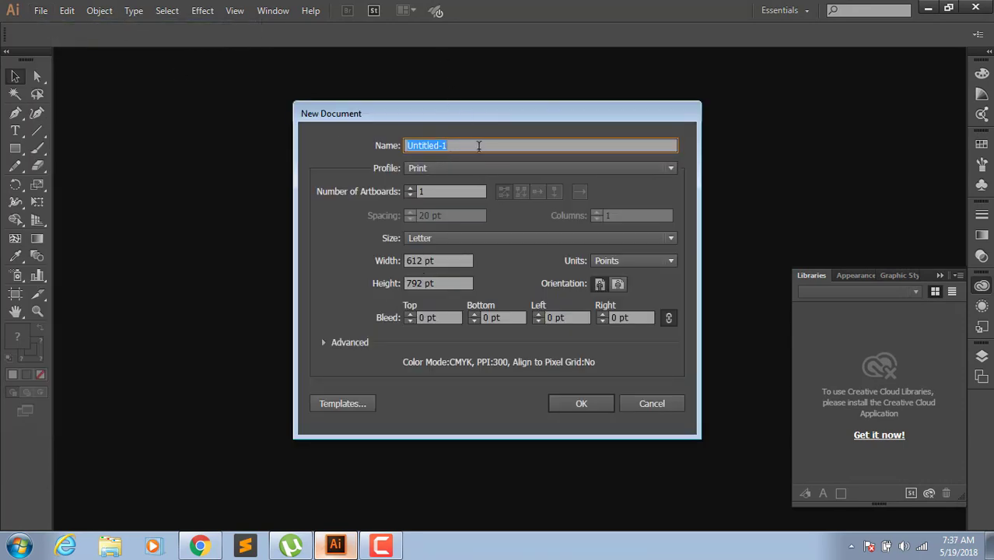
text(logo)
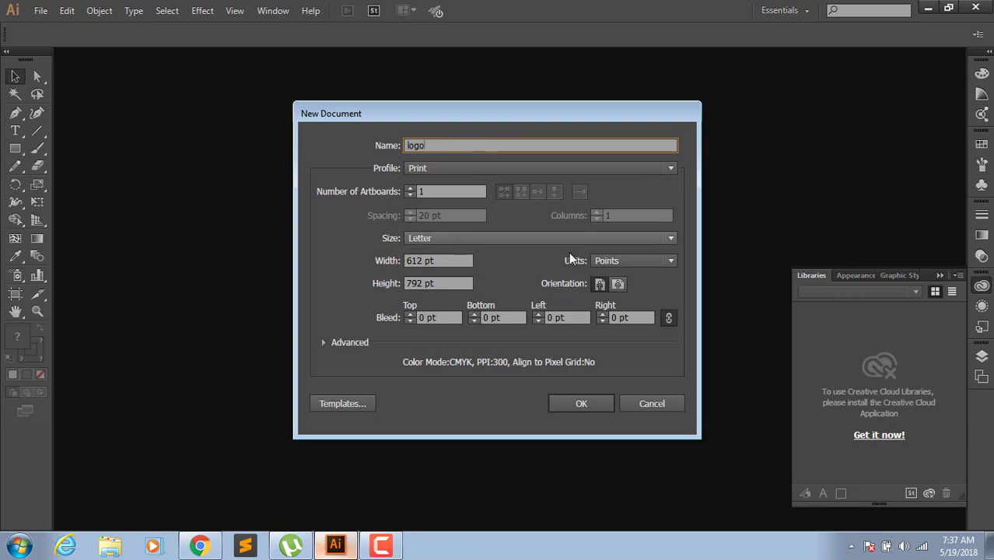
click(601, 263)
click(619, 309)
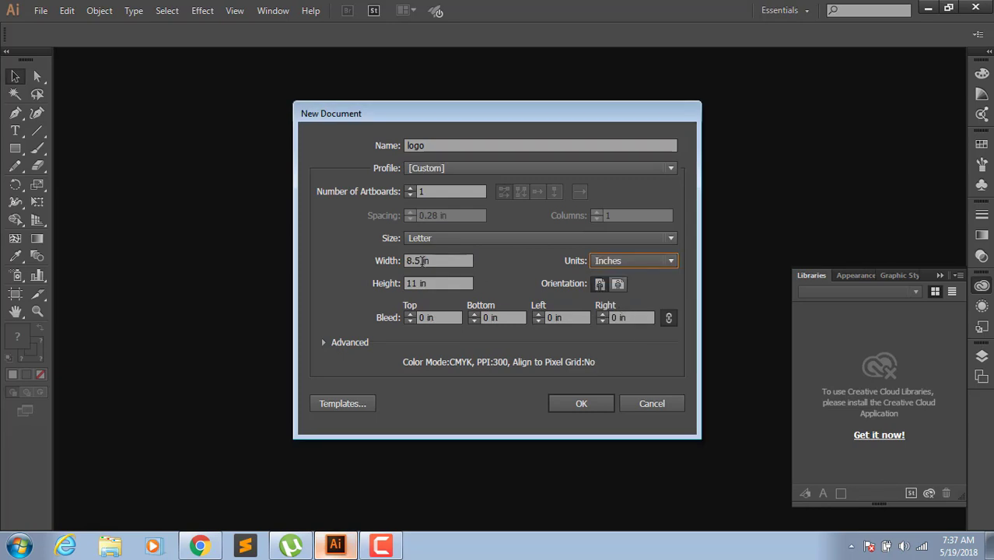
click(443, 262)
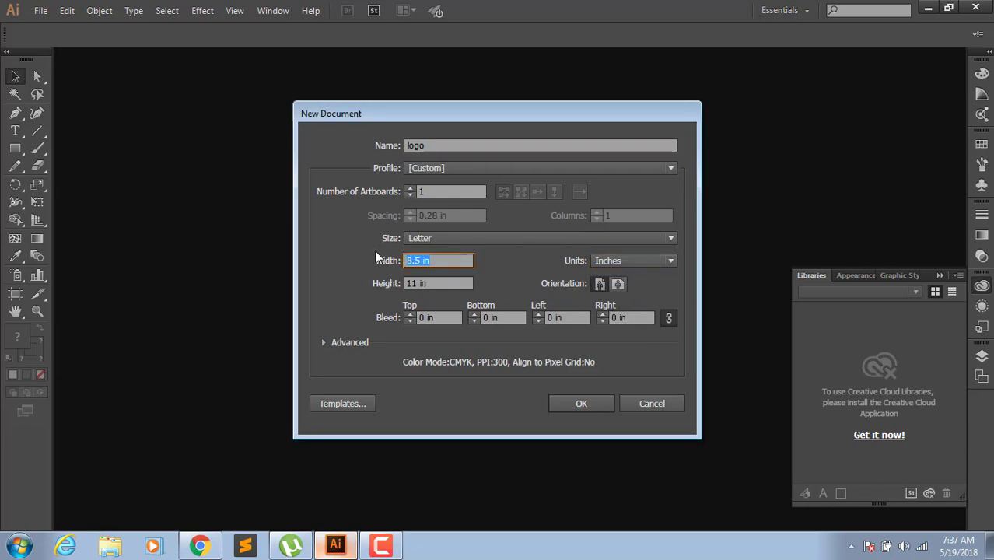
text(116)
key(Tab)
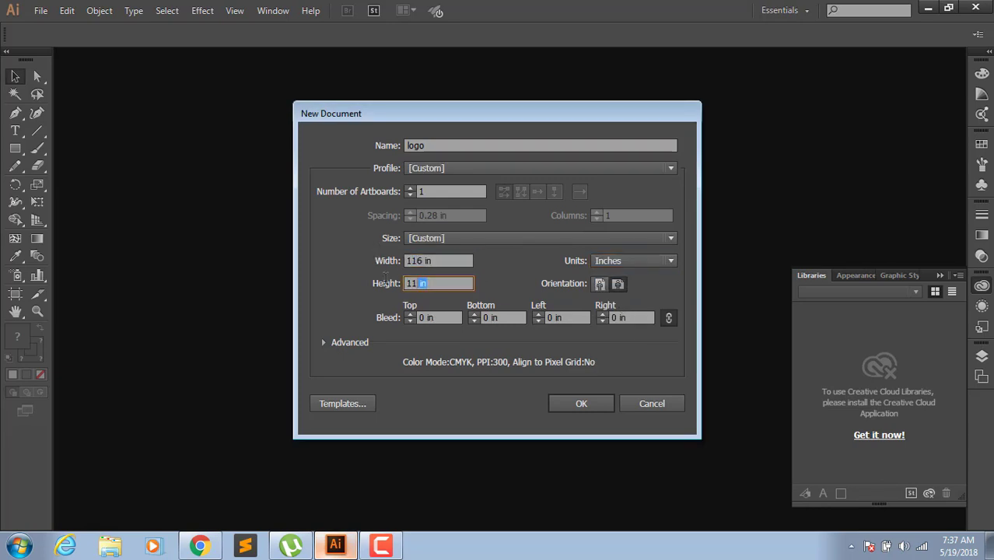
text(12)
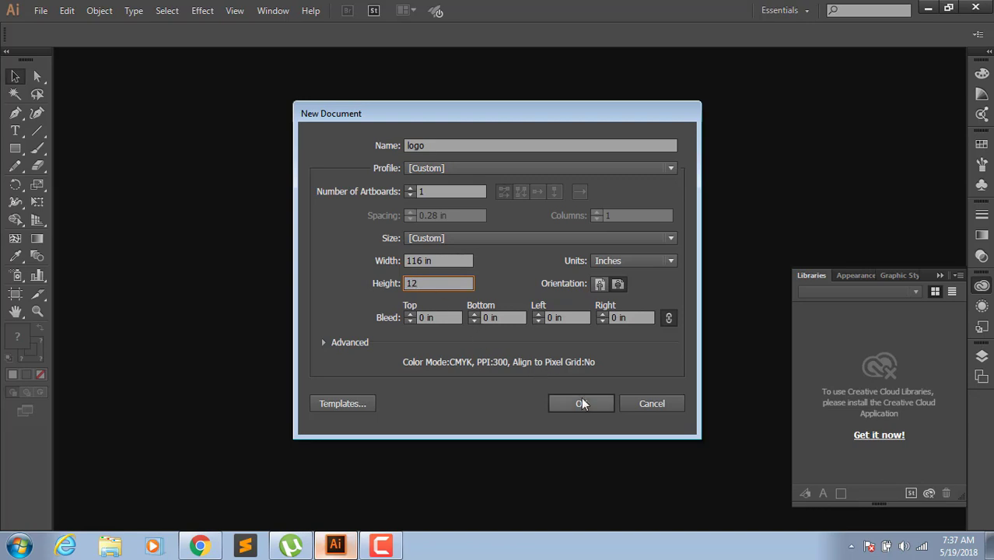
click(581, 398)
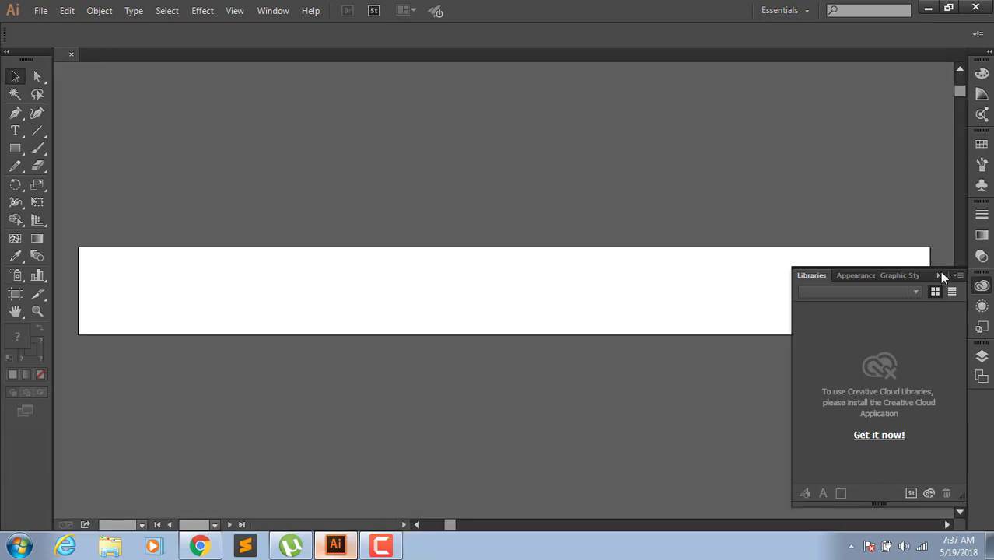
- Close the overly wide document and create a new 16 by 12 in document
click(939, 275)
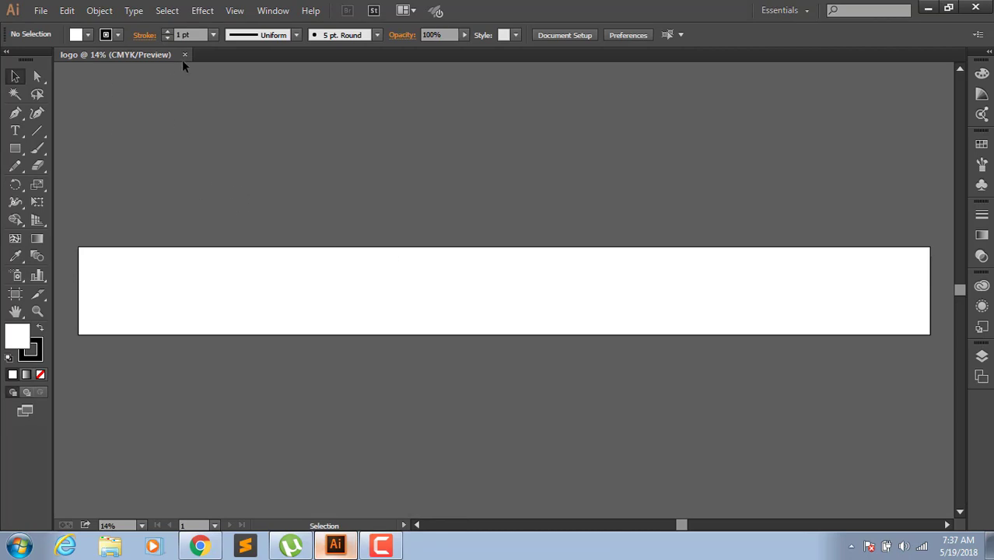
key(ctrl+w)
click(40, 10)
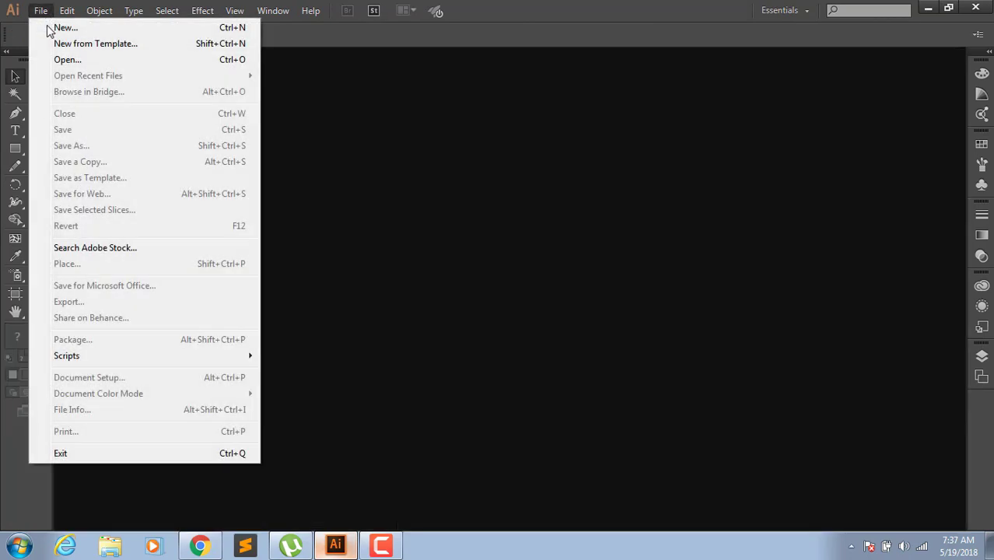
click(47, 24)
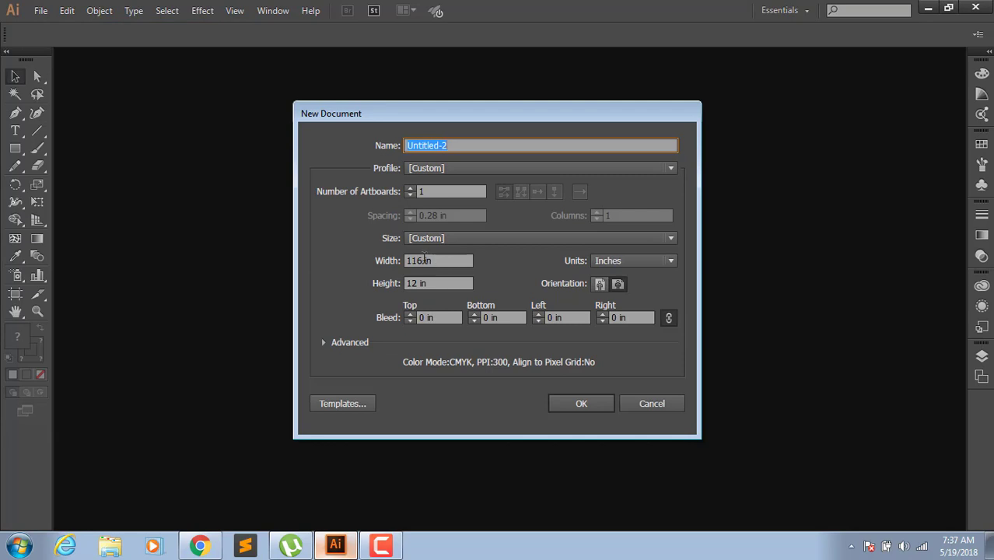
click(426, 260)
key(BackSpace)
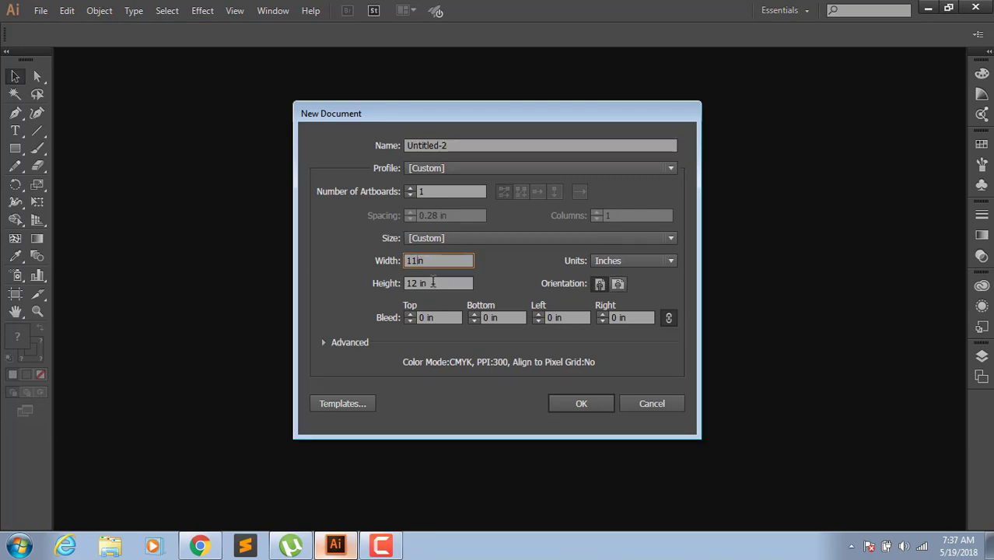
text(6)
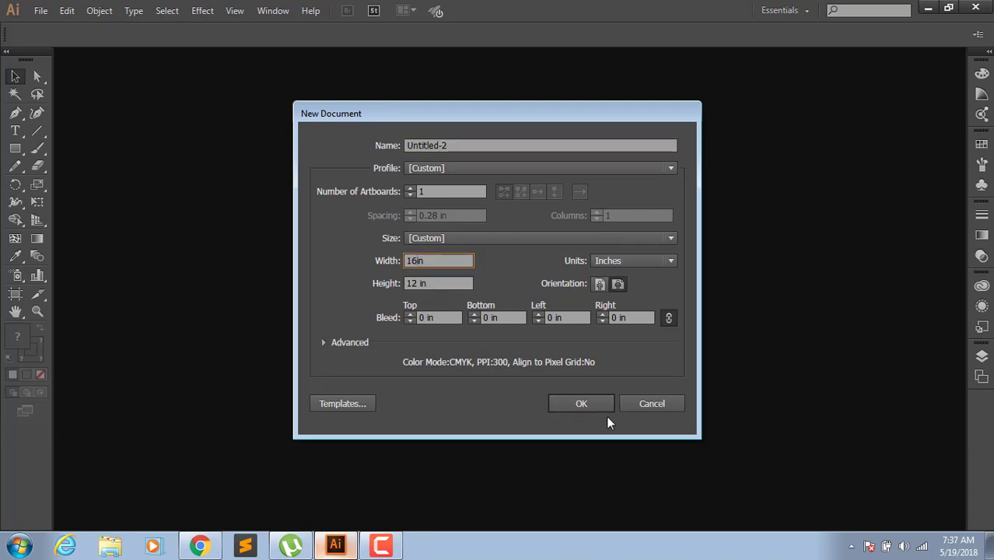
click(589, 404)
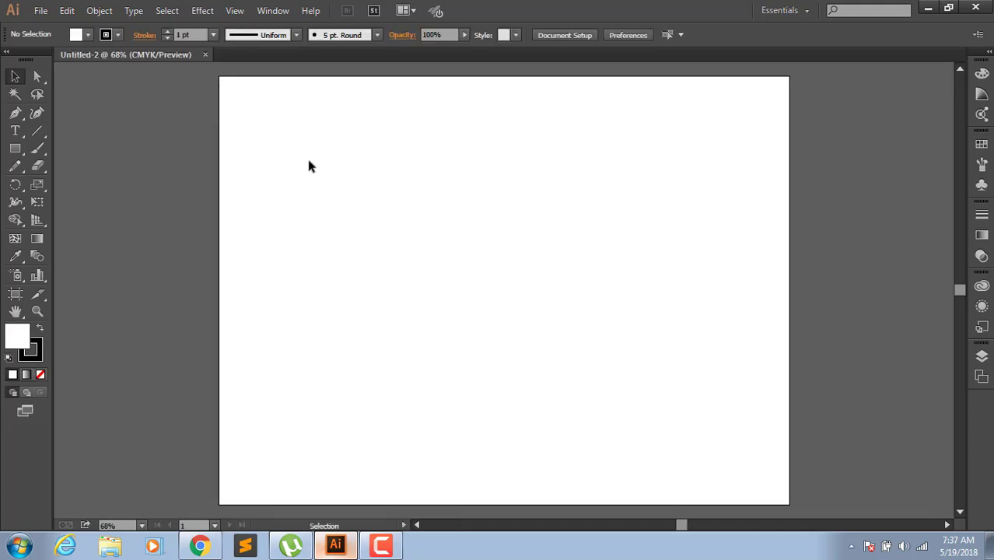
- Draw a circle about 5.68 in wide at the artboard centre with the Ellipse Tool
drag(313, 163, 689, 437)
drag(349, 149, 575, 278)
drag(315, 191, 509, 341)
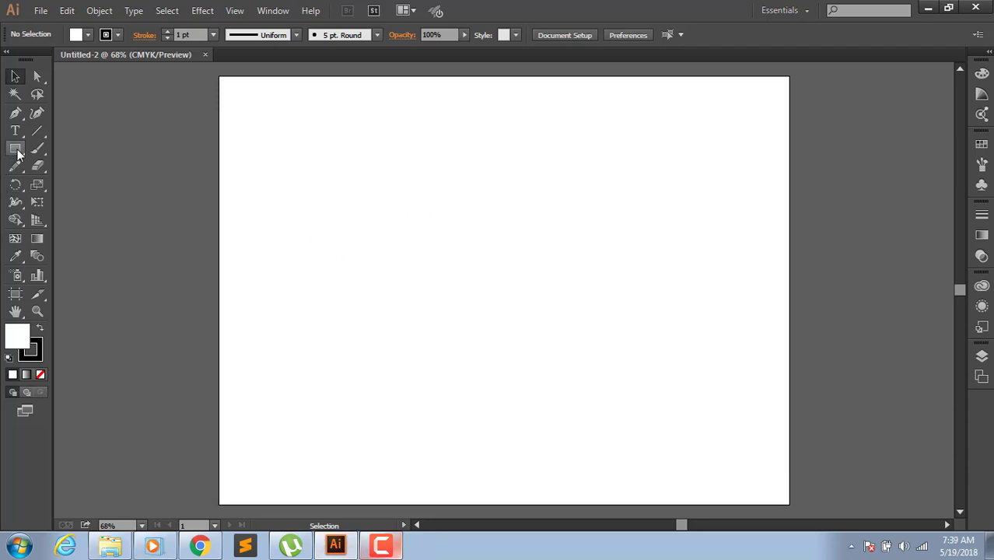
drag(15, 149, 68, 184)
click(68, 183)
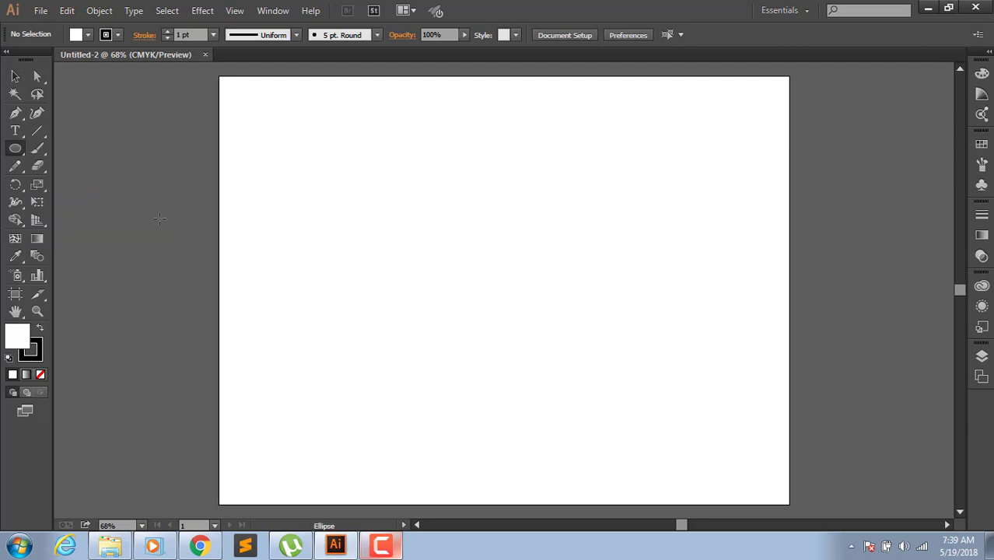
drag(399, 184, 604, 382)
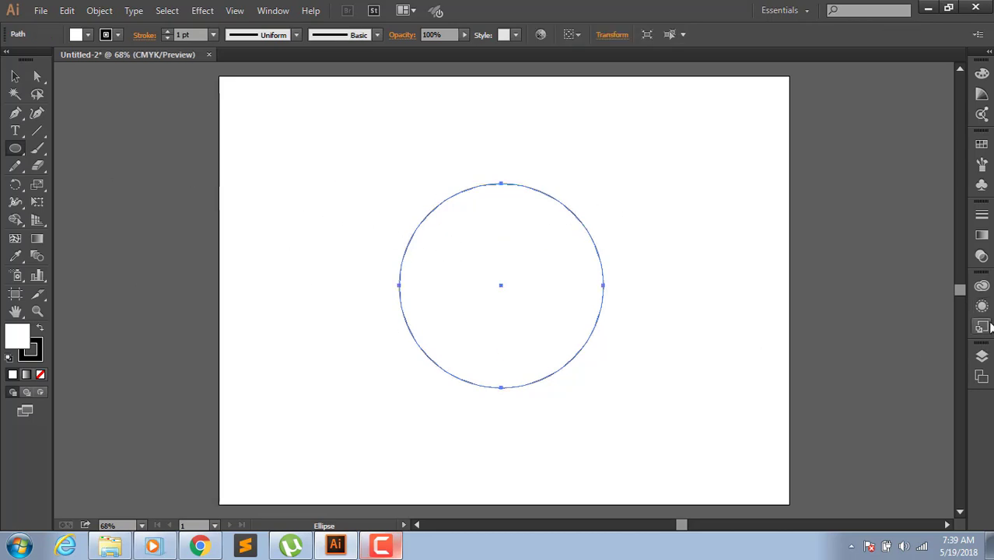
- Fill the circle with a reversed radial White, Black gradient, dark at the centre
click(982, 235)
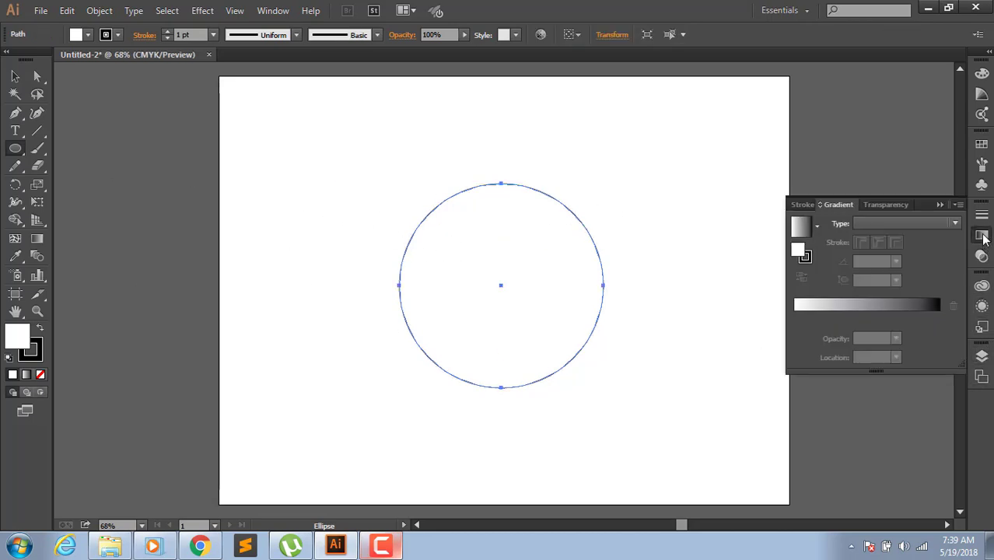
click(817, 229)
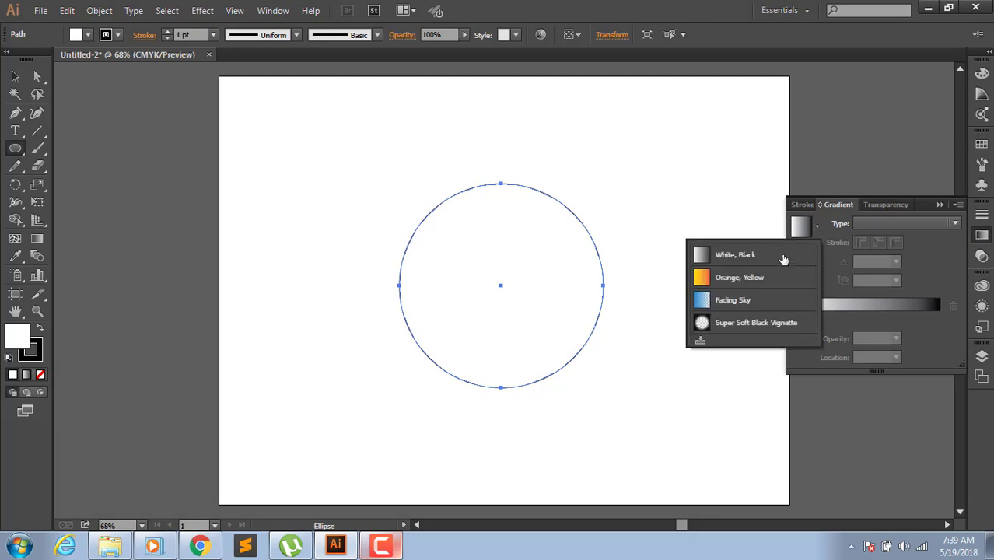
click(784, 259)
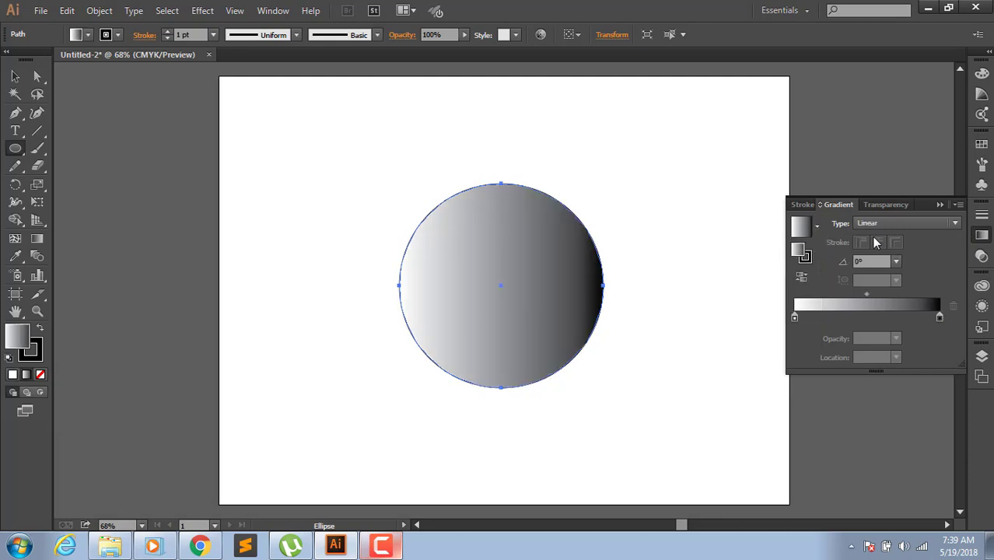
click(883, 223)
click(891, 250)
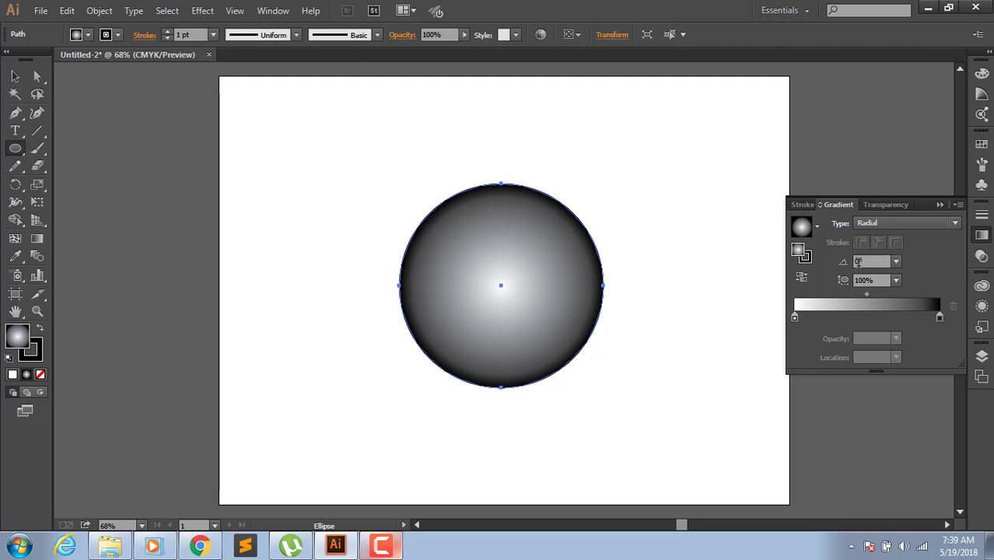
click(801, 277)
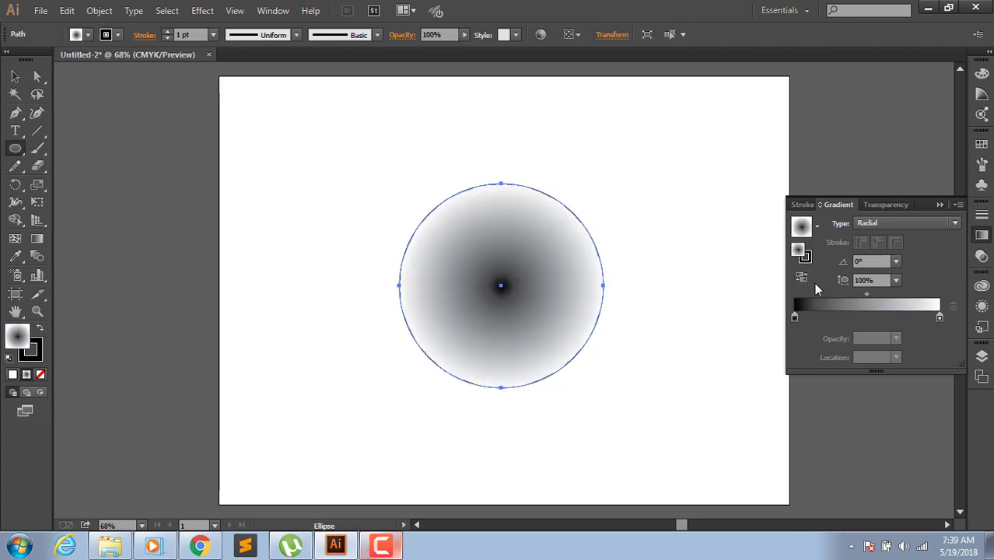
click(940, 204)
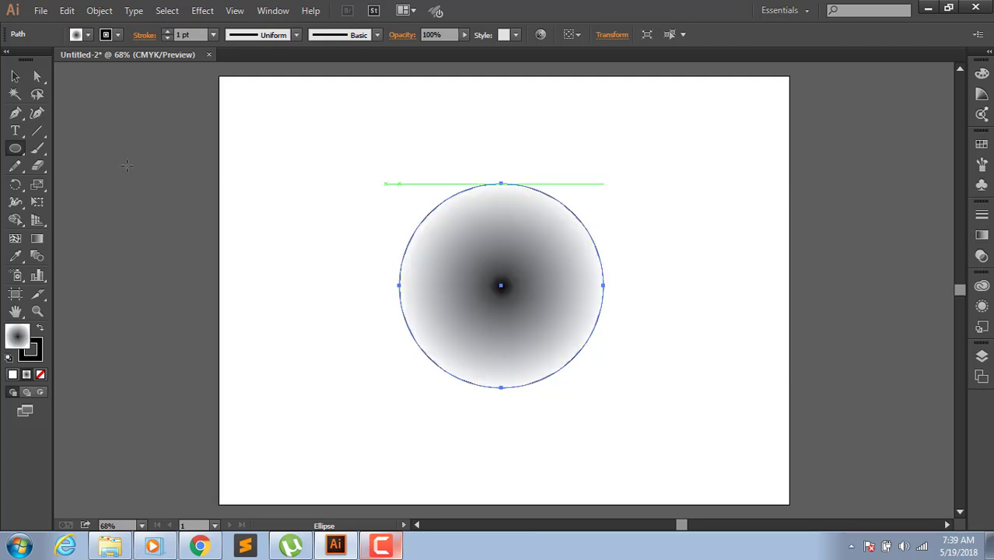
- Remove the circle's stroke and move it slightly up on the artboard
click(119, 34)
click(8, 60)
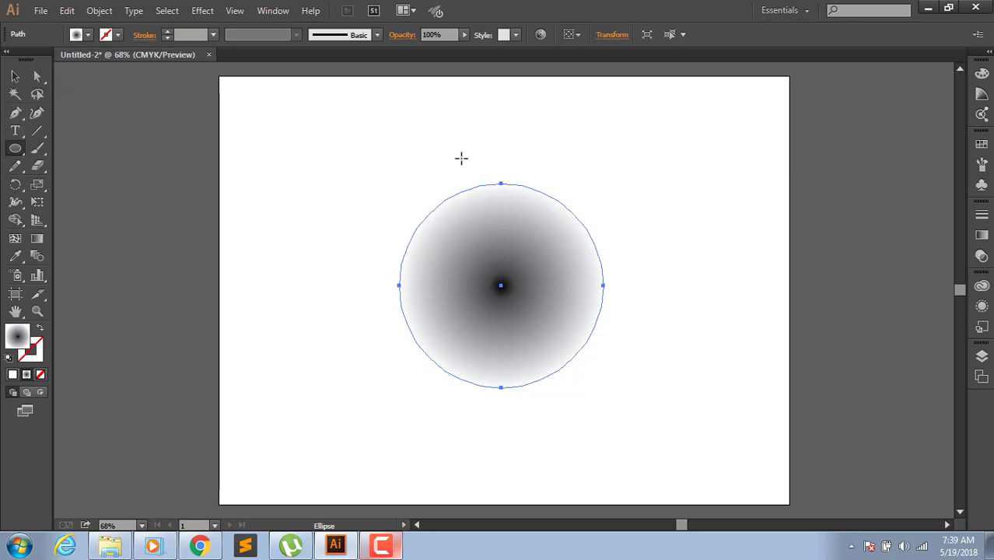
click(16, 76)
click(676, 204)
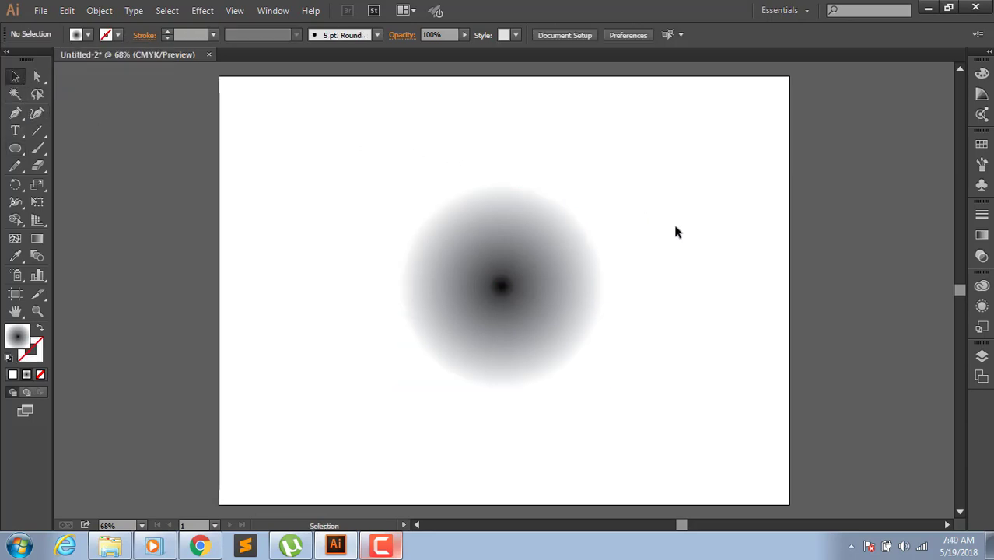
mouse_move(517, 288)
mouse_down()
mouse_move(514, 252)
mouse_move(521, 268)
mouse_up()
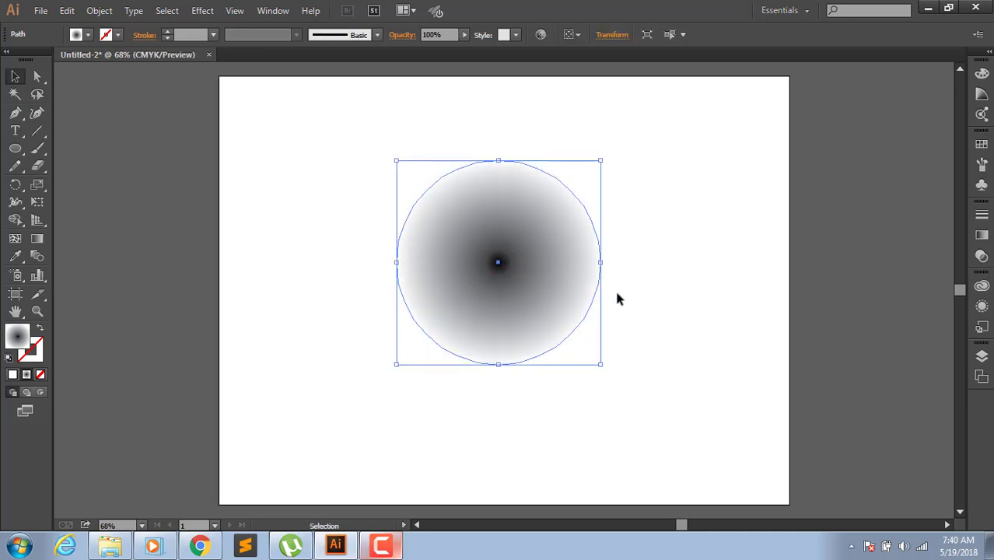
click(656, 287)
click(554, 244)
click(662, 234)
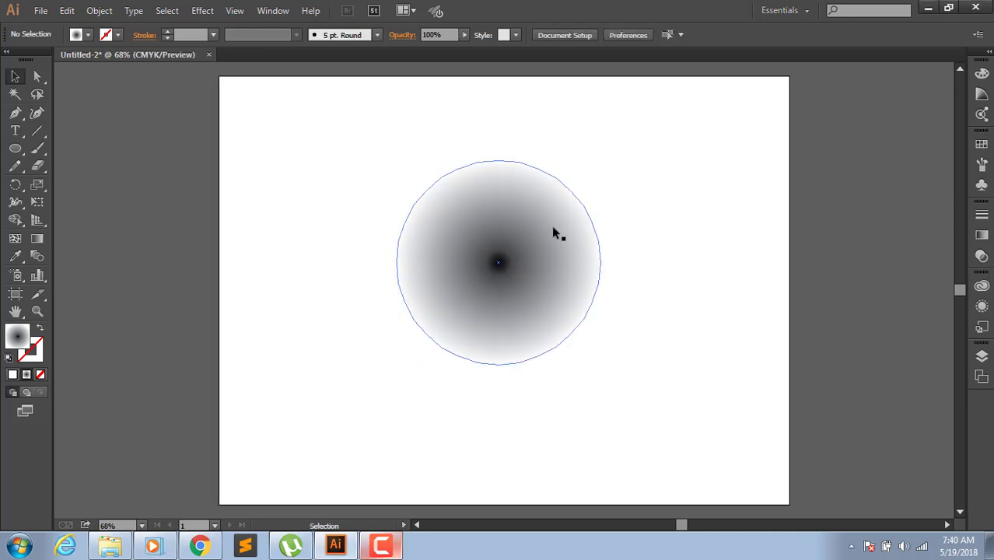
click(552, 227)
- Apply a Color Halftone effect with a 60-pixel maximum radius to the circle
click(200, 14)
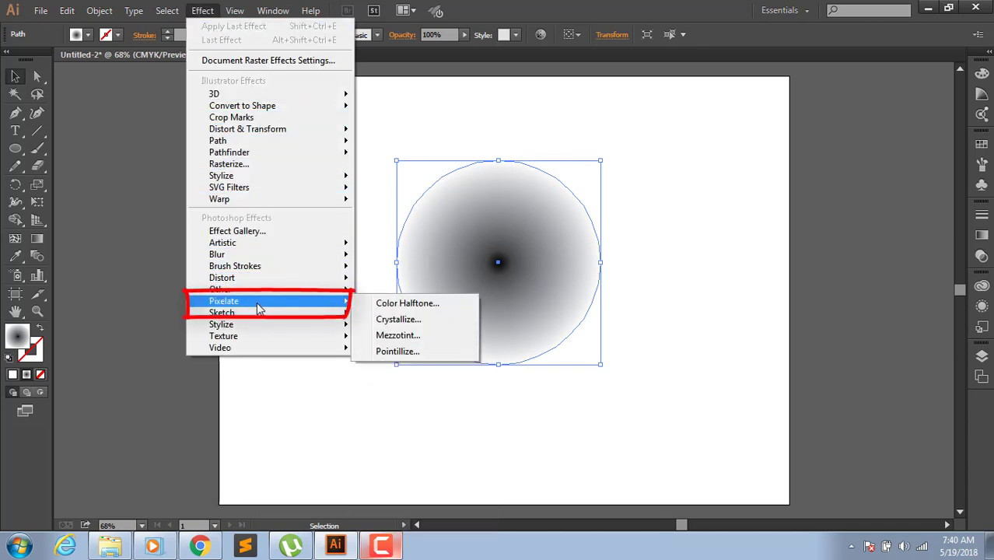
mouse_move(224, 301)
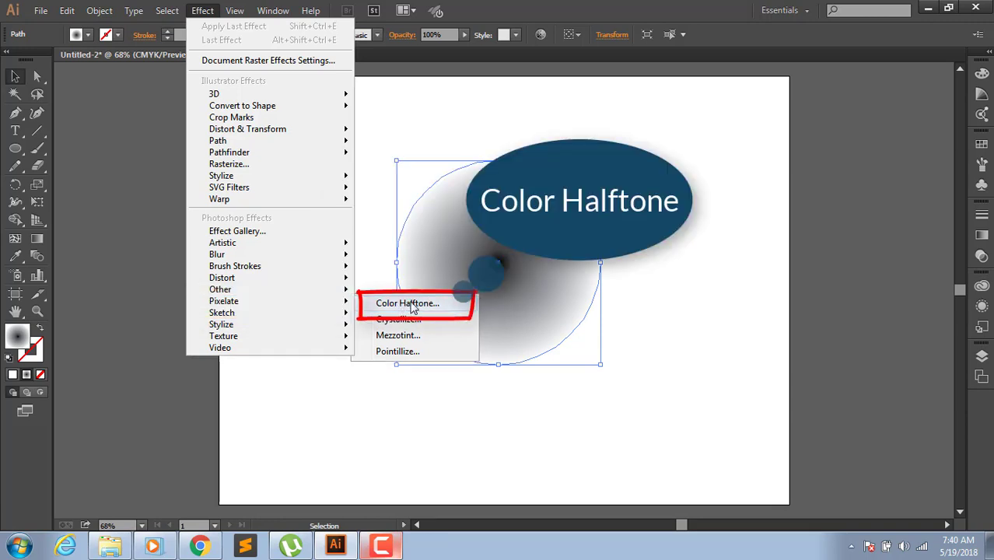
click(388, 304)
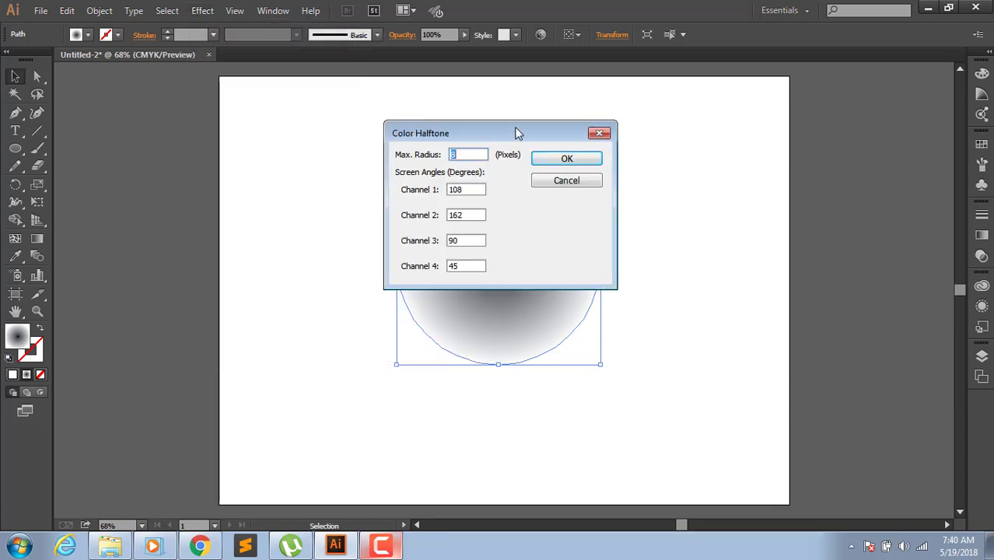
drag(502, 134, 706, 109)
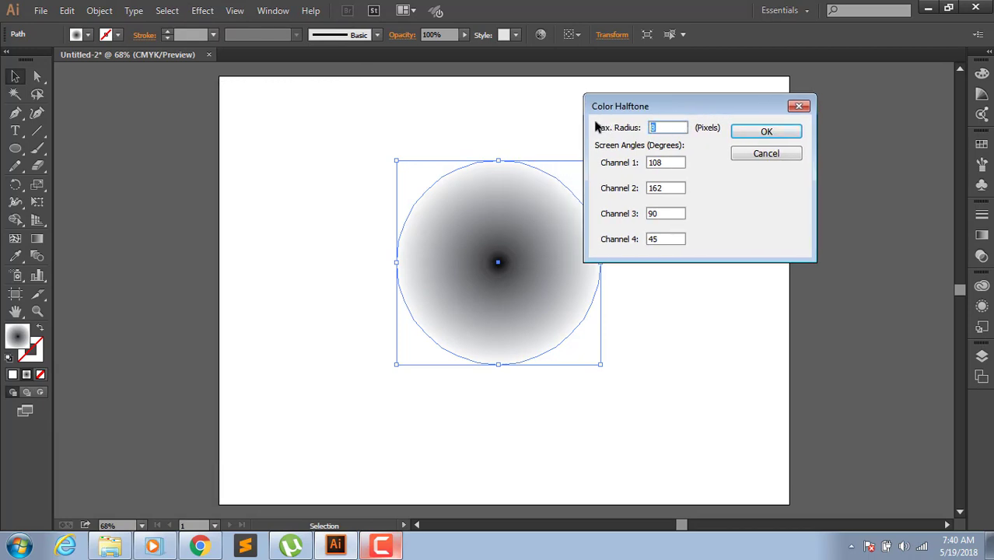
text(60)
double_click(674, 162)
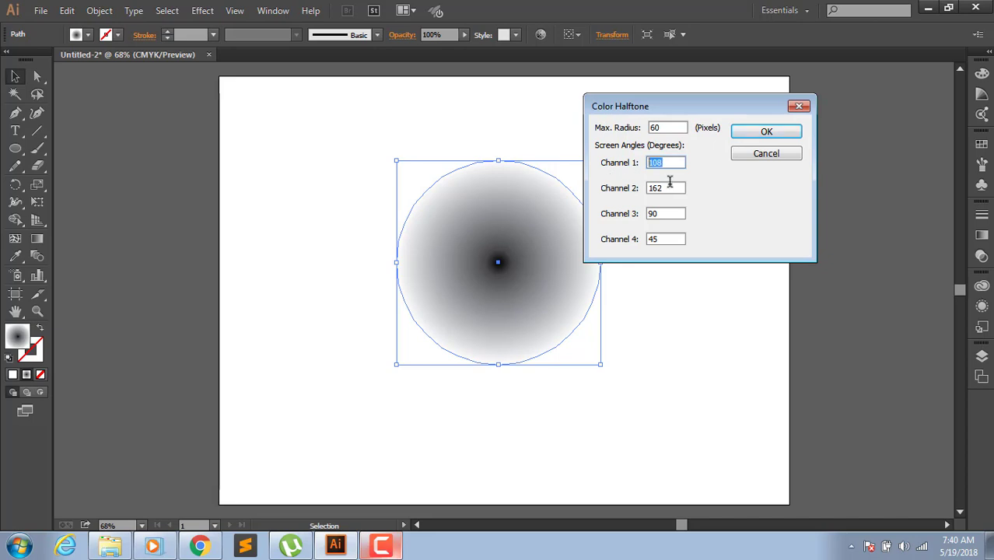
key(Tab)
key(Tab)
key(Tab)
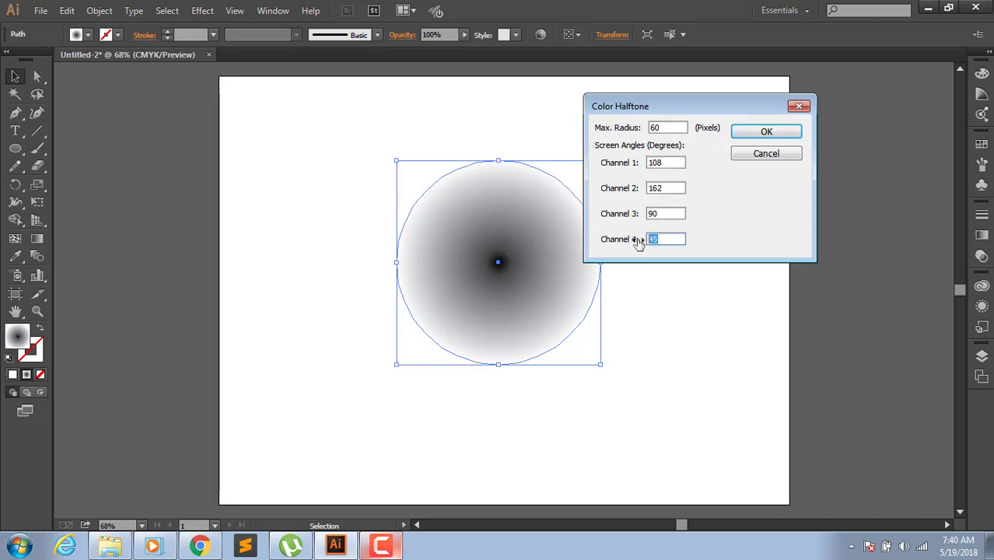
click(761, 133)
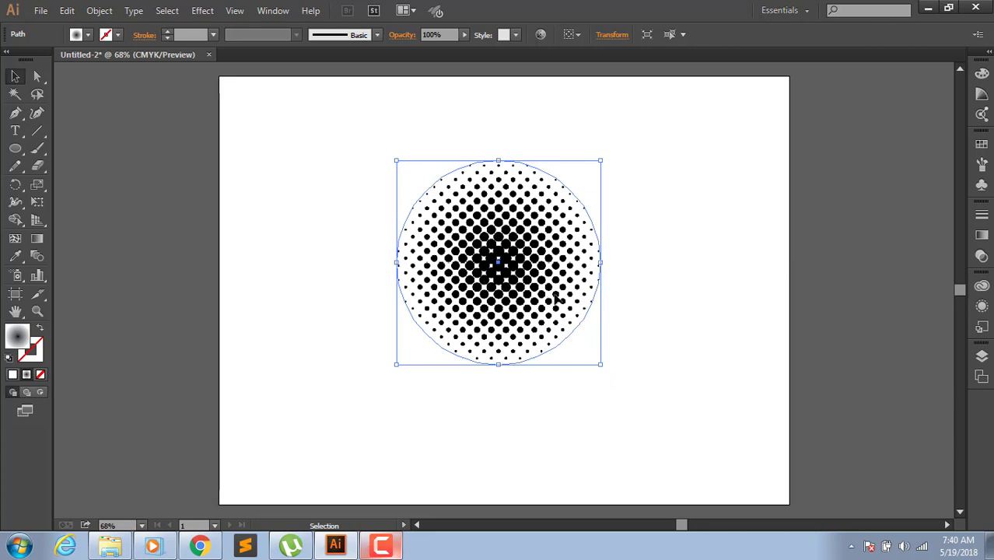
- Move the halftone circle around and back to the artboard centre
click(629, 263)
mouse_move(570, 265)
mouse_down()
mouse_move(714, 268)
mouse_move(261, 283)
mouse_move(738, 276)
mouse_up()
click(286, 278)
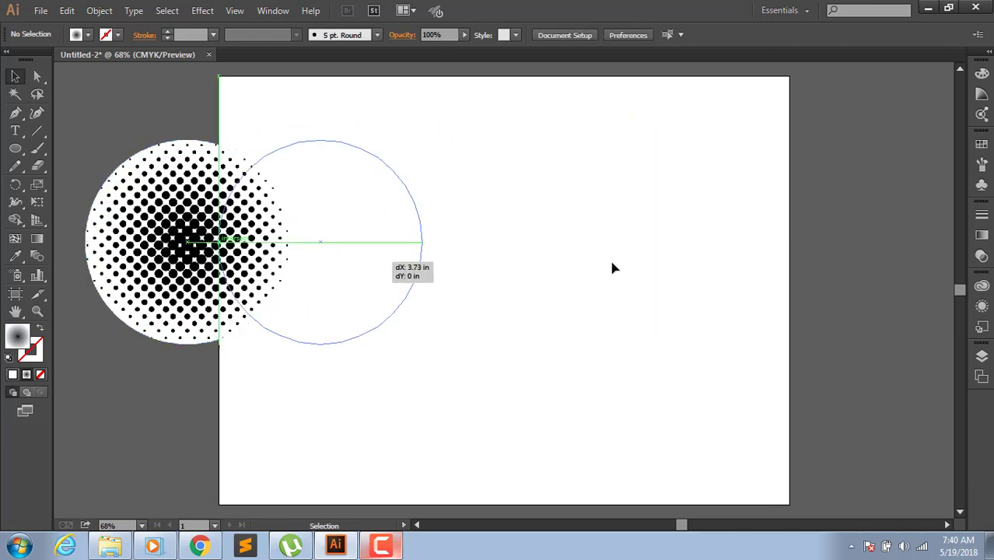
drag(555, 266, 427, 267)
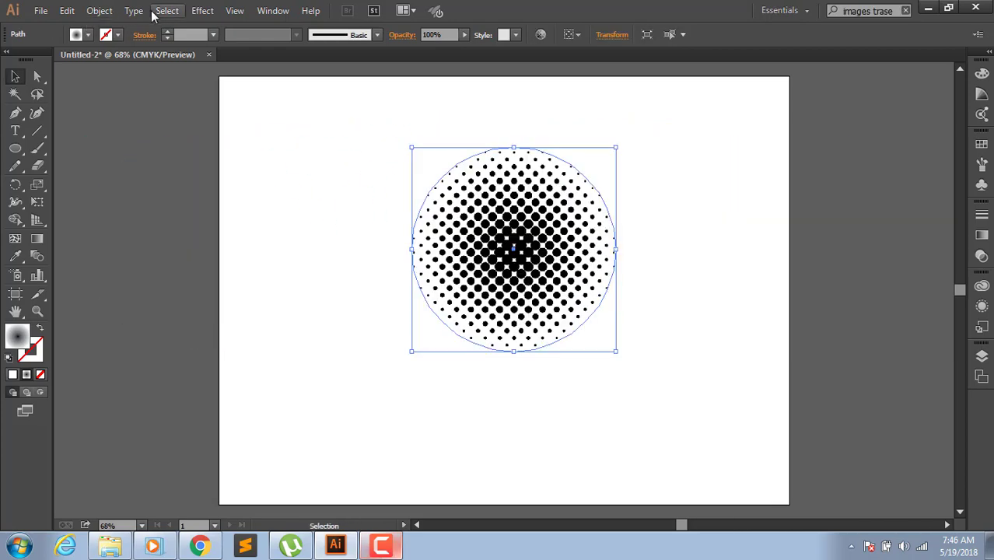
- Expand the halftone's appearance into an image and trace it with the Default preset
click(99, 10)
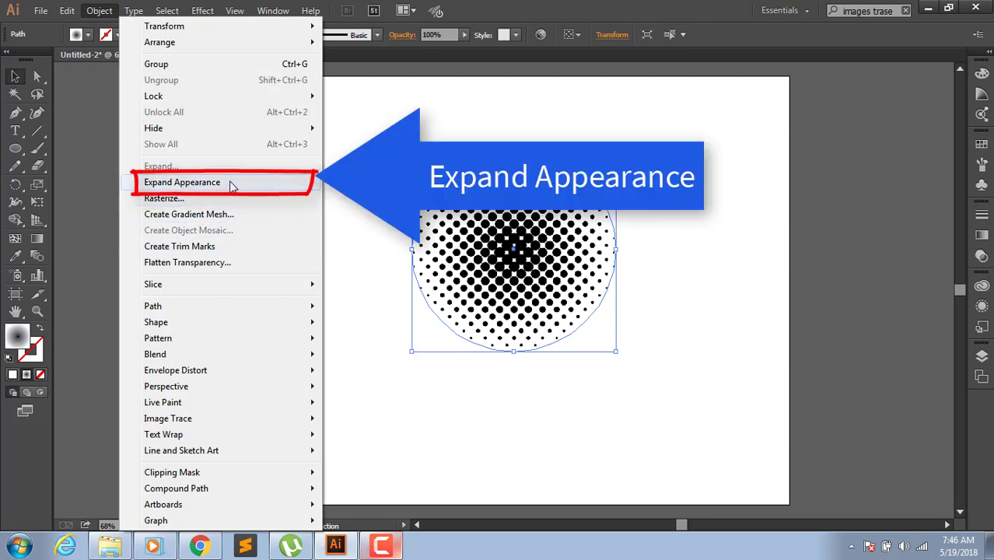
click(222, 183)
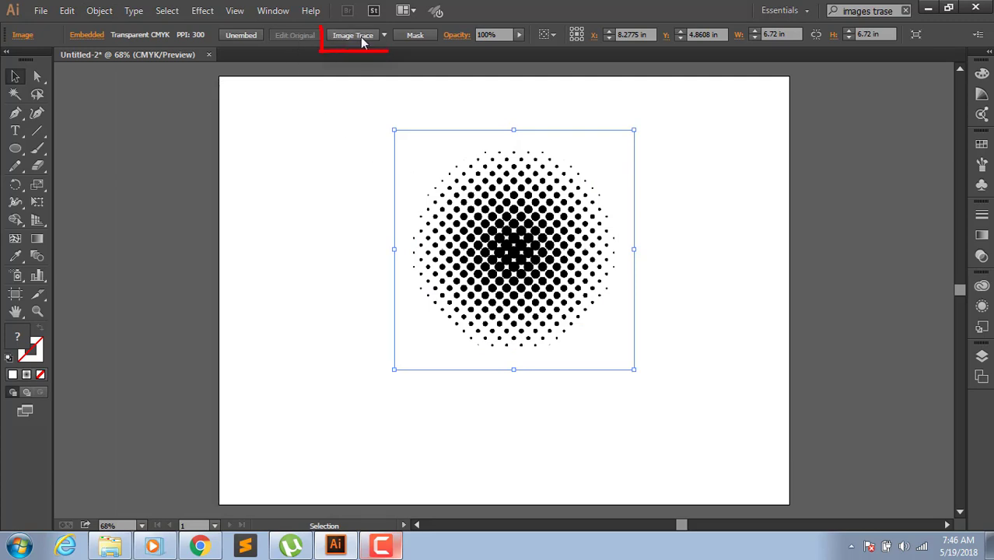
click(384, 35)
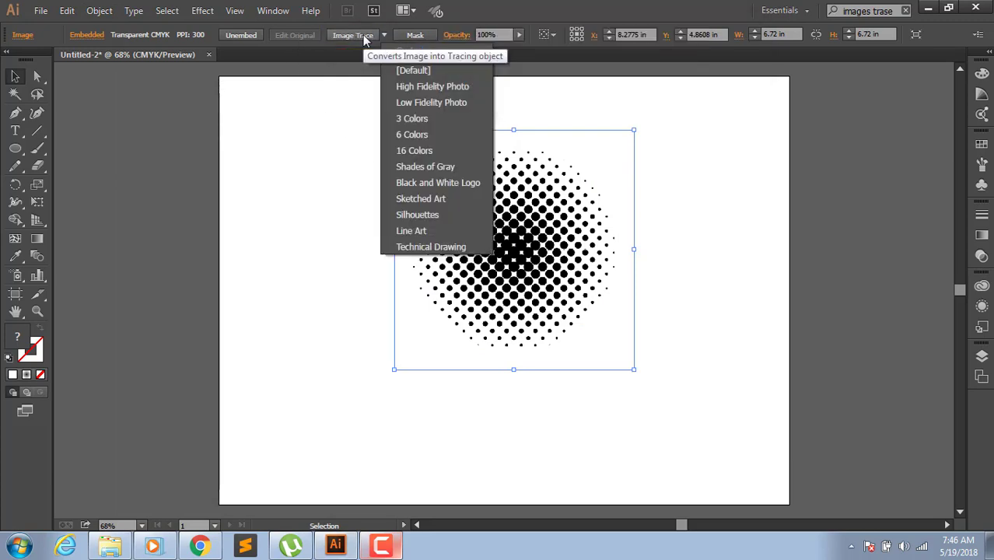
click(352, 35)
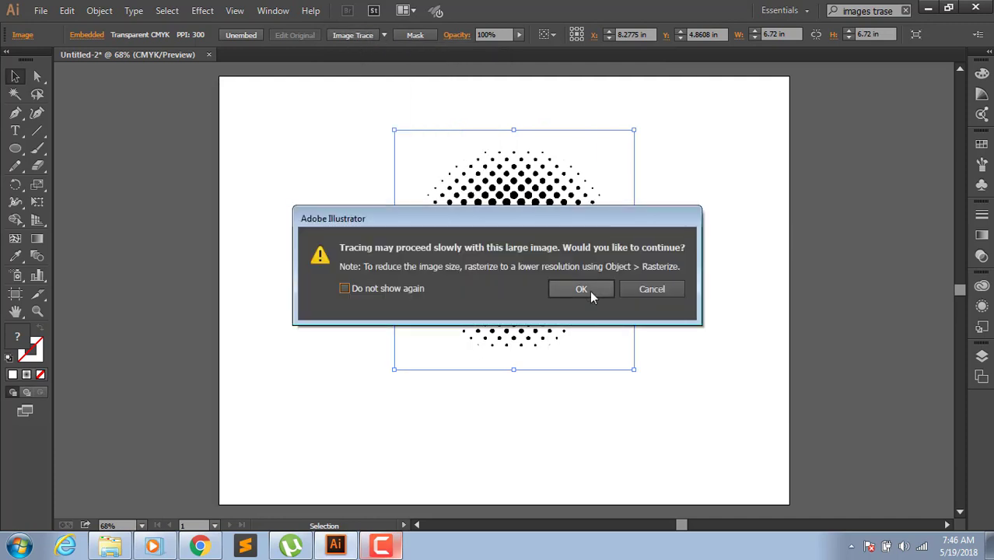
click(585, 289)
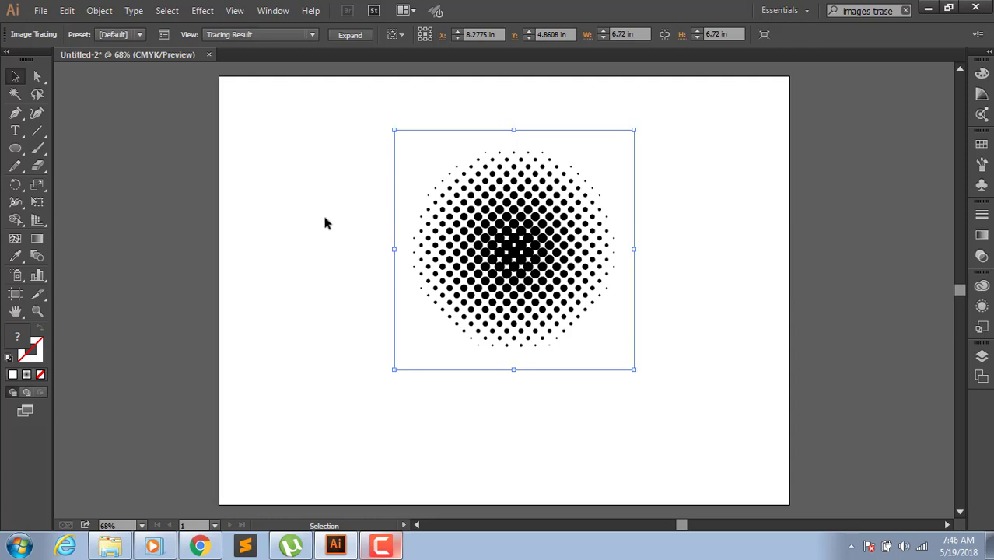
- Expand the tracing into vector paths and ungroup them
click(352, 36)
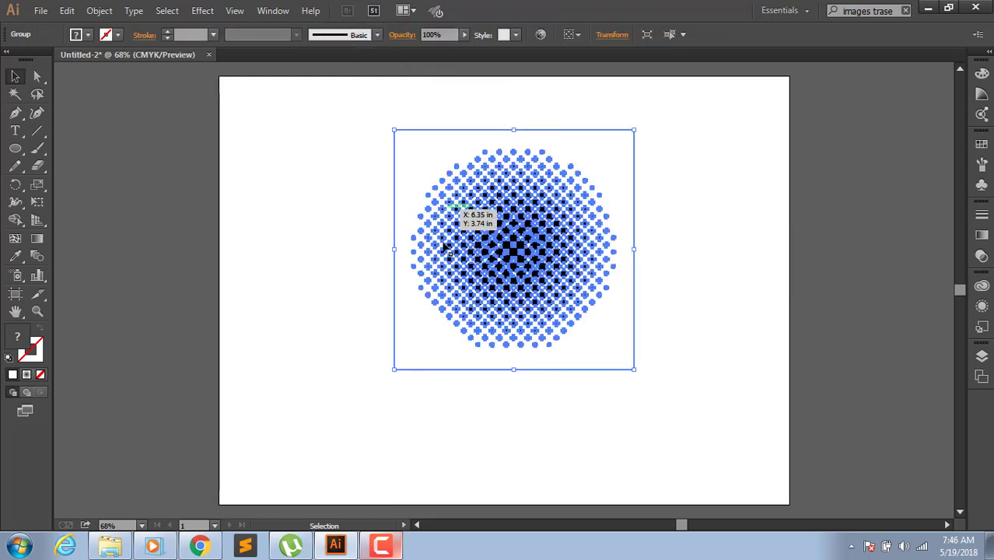
click(333, 248)
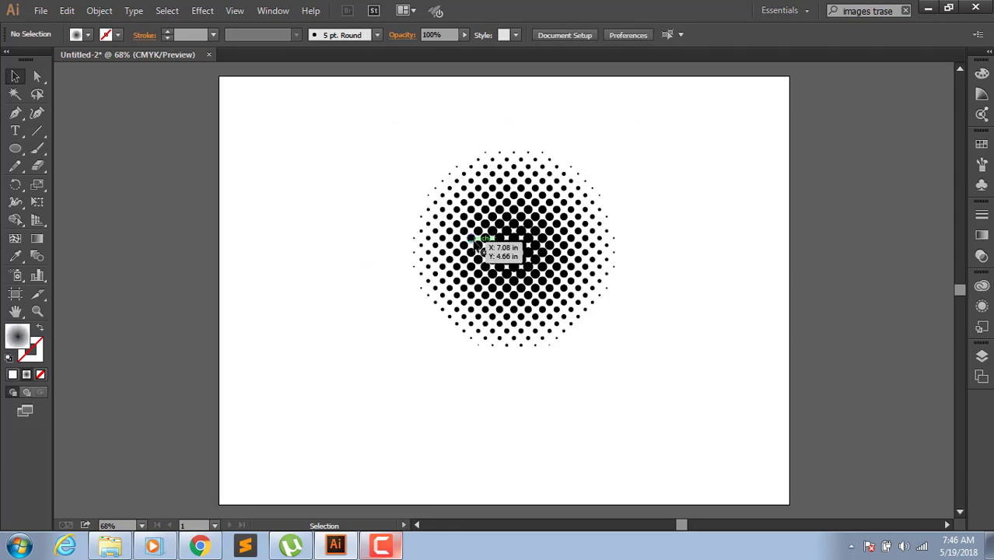
drag(466, 246, 425, 216)
right_click(424, 216)
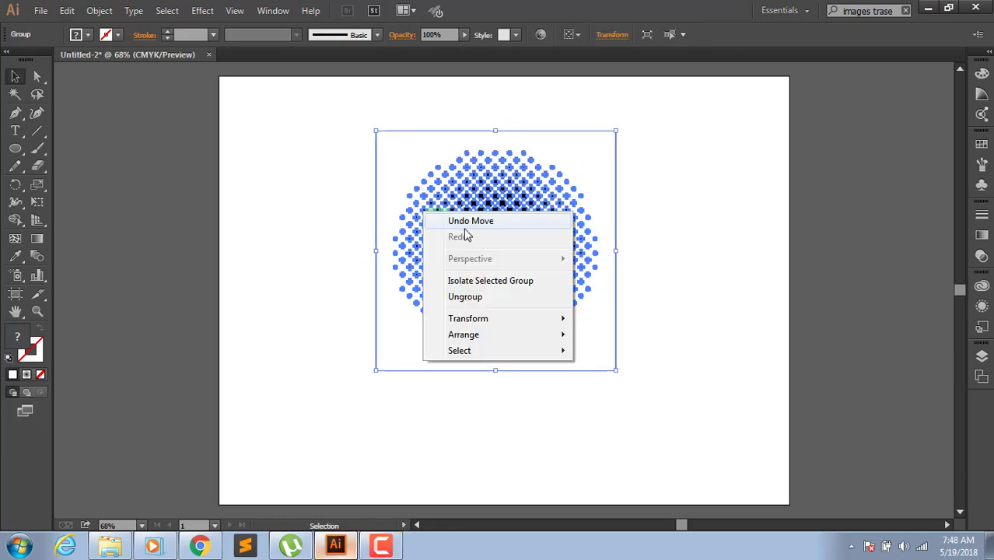
click(468, 298)
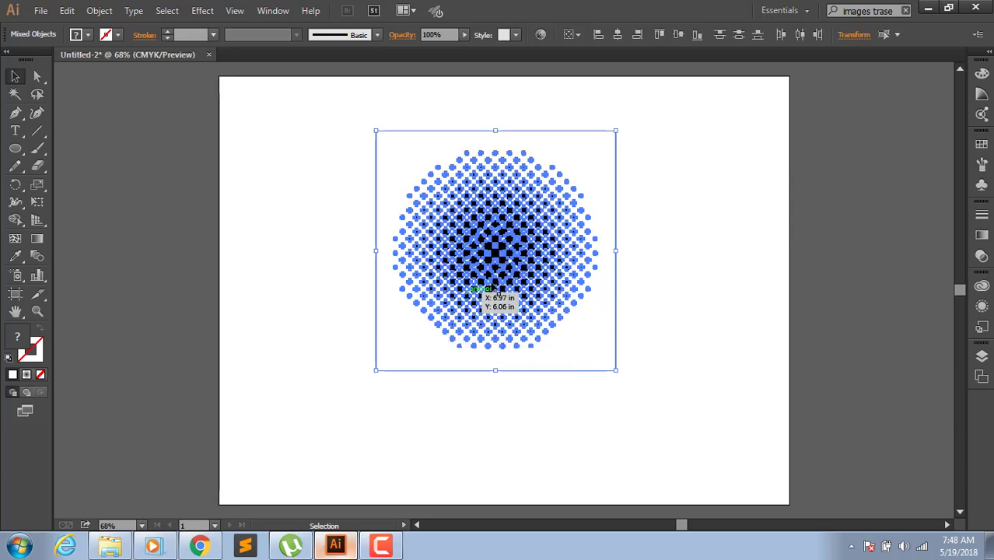
- Move the leftover background compound path aside, delete it, and select the dots
click(716, 228)
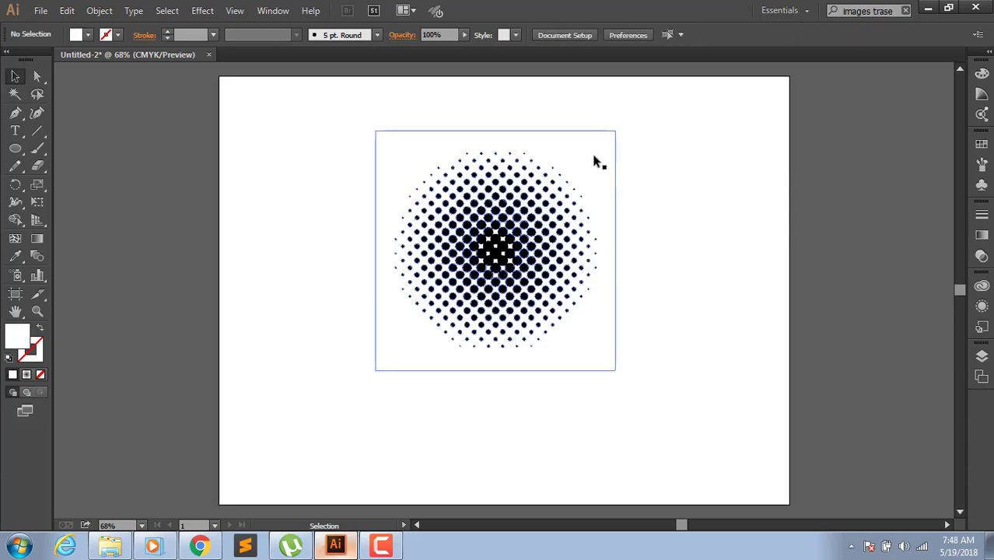
mouse_move(595, 161)
mouse_down()
mouse_move(827, 135)
mouse_move(898, 159)
mouse_up()
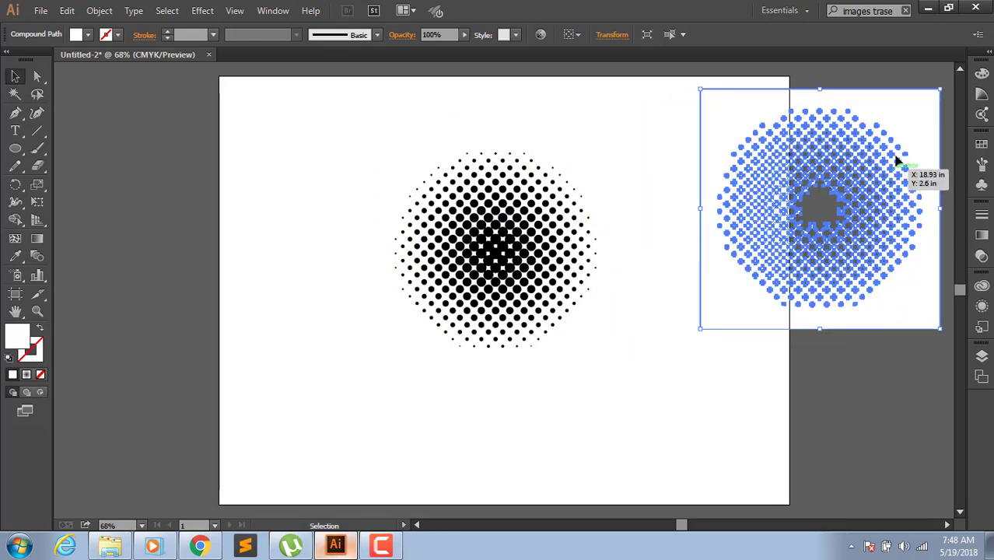
right_click(904, 103)
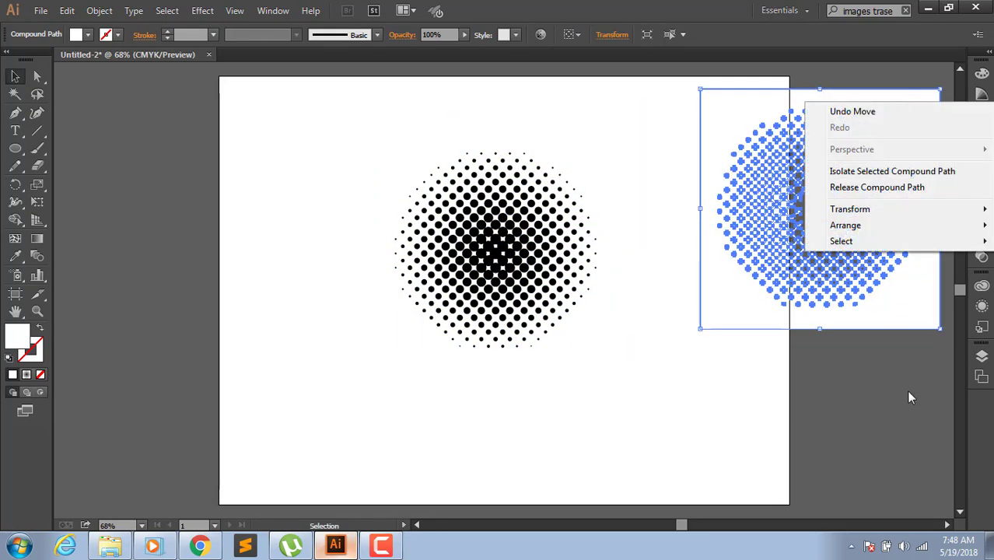
click(882, 370)
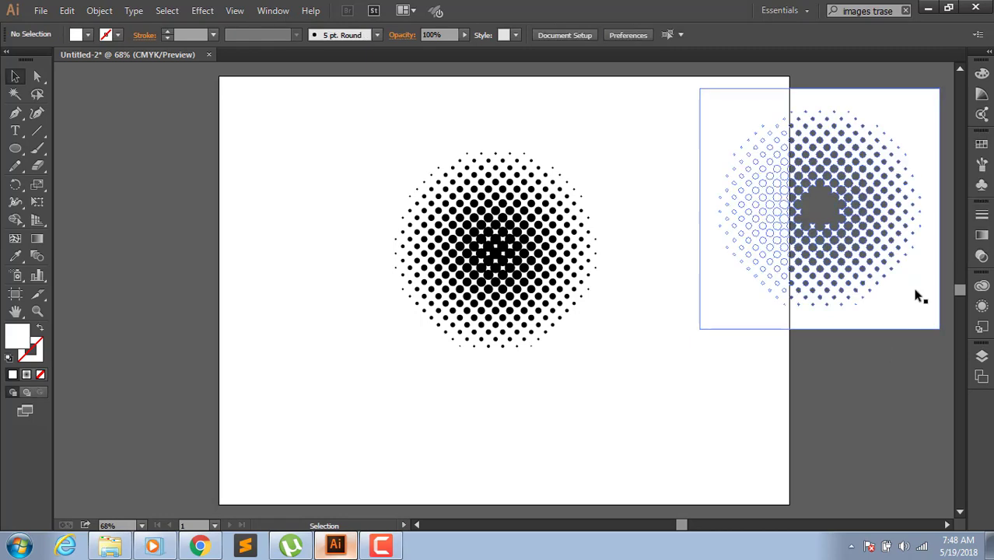
click(917, 294)
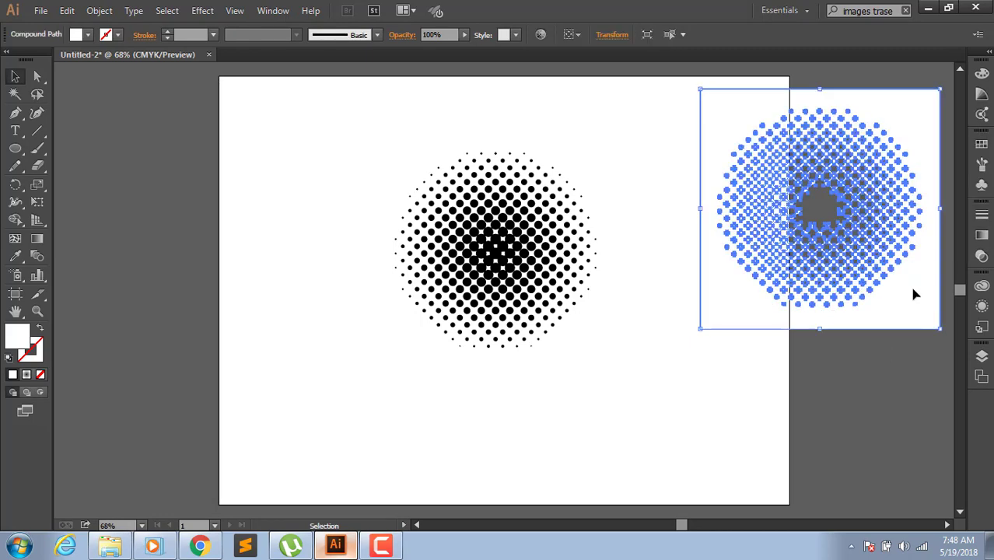
key(Delete)
mouse_move(399, 139)
mouse_down()
mouse_move(681, 380)
mouse_move(319, 117)
mouse_up()
click(661, 393)
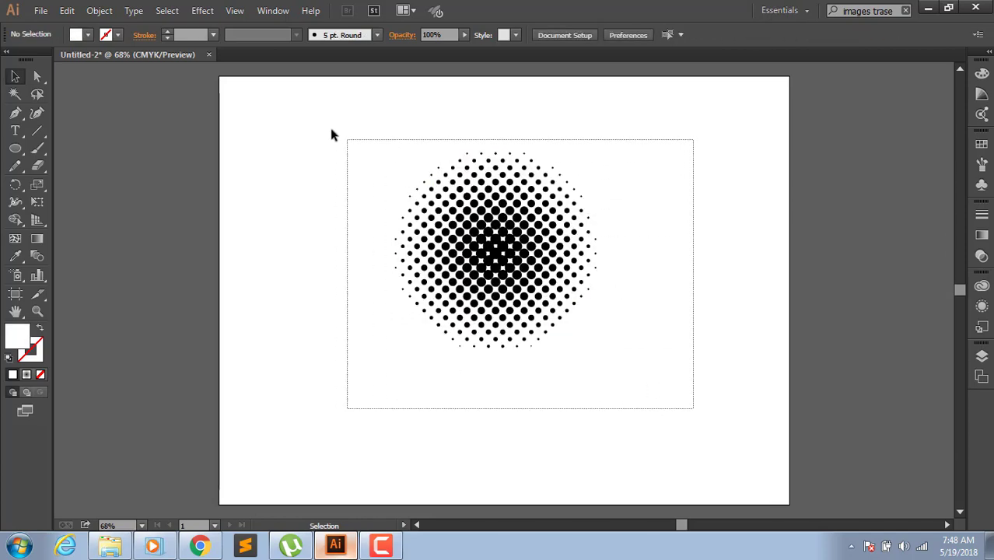
- Group the halftone dots and move the group back onto the artboard
drag(513, 273, 177, 231)
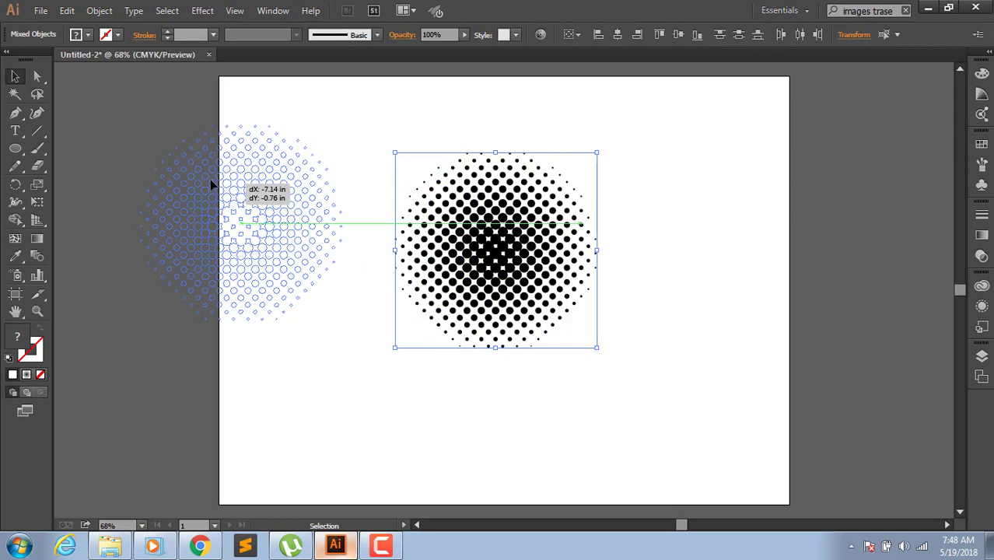
right_click(163, 170)
click(199, 239)
click(300, 246)
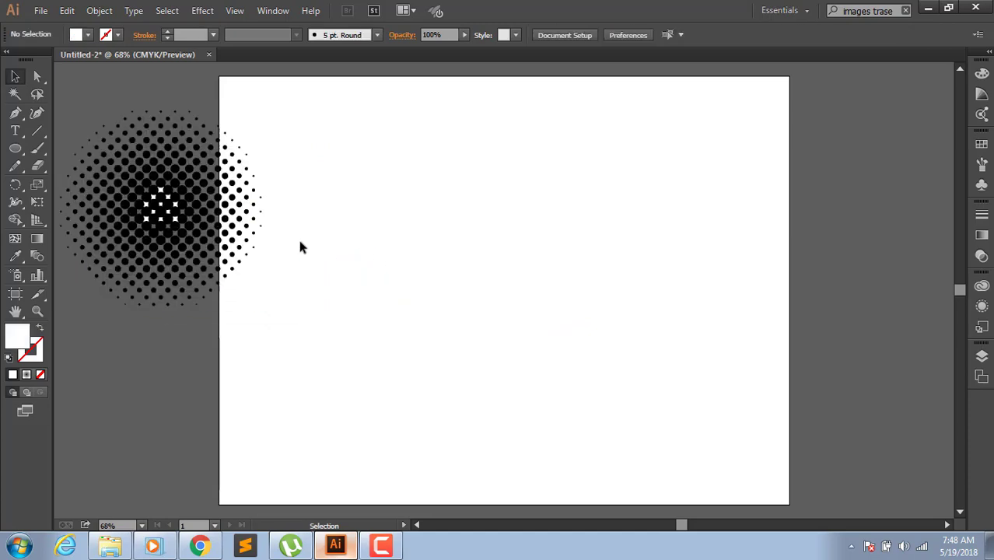
mouse_move(211, 217)
mouse_down()
mouse_move(435, 218)
mouse_move(647, 255)
mouse_up()
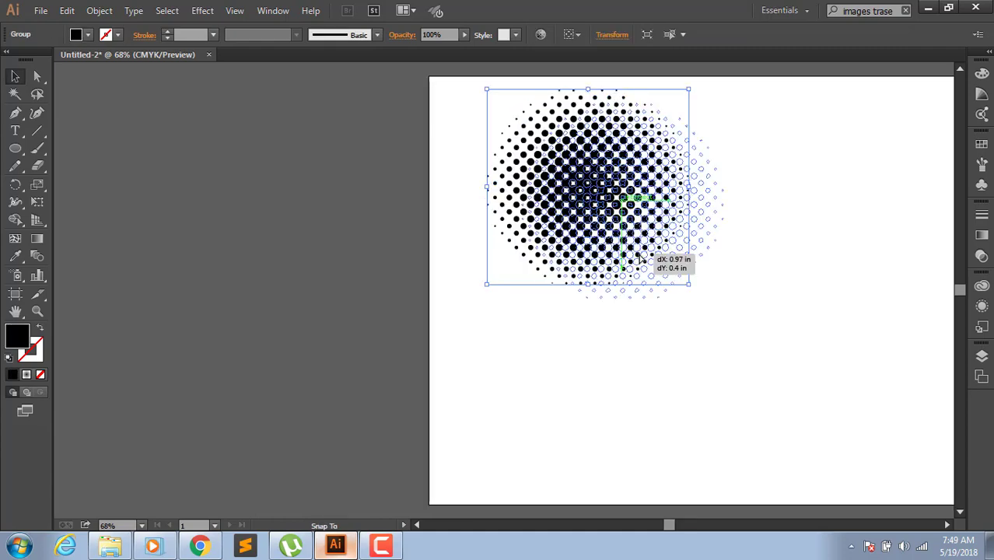
- Fill the halftone dots dark blue and center the circle on the artboard
click(88, 34)
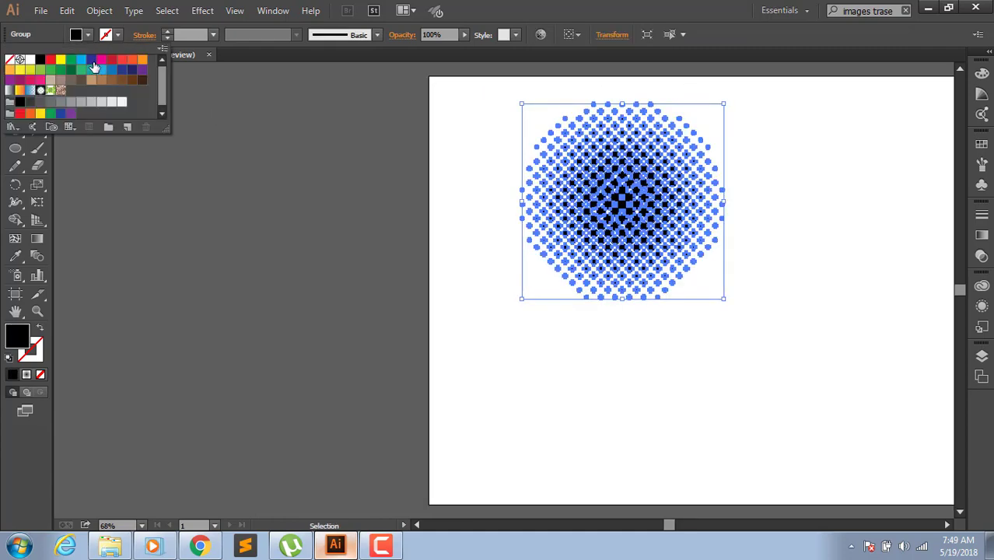
click(92, 60)
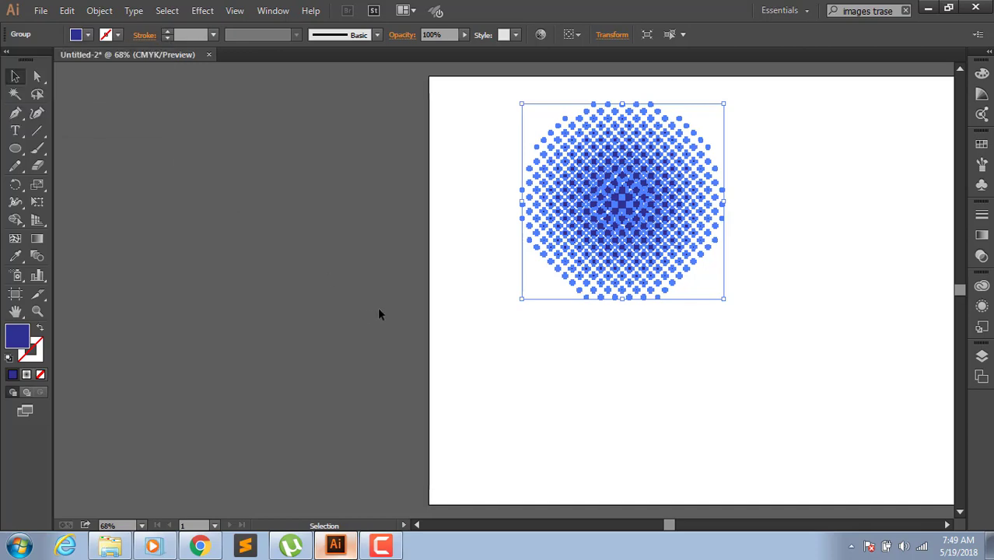
click(641, 325)
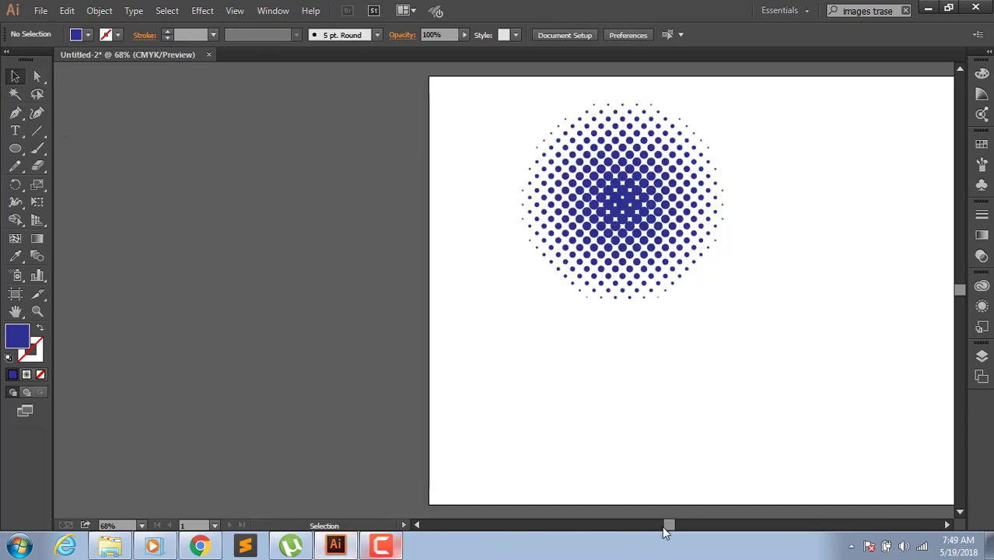
drag(667, 525, 677, 525)
drag(494, 239, 568, 304)
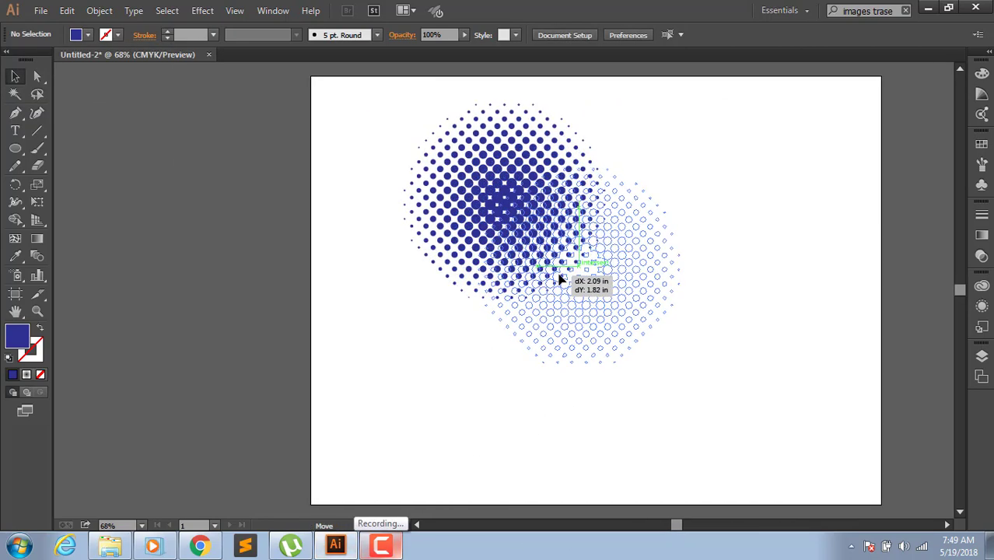
click(714, 356)
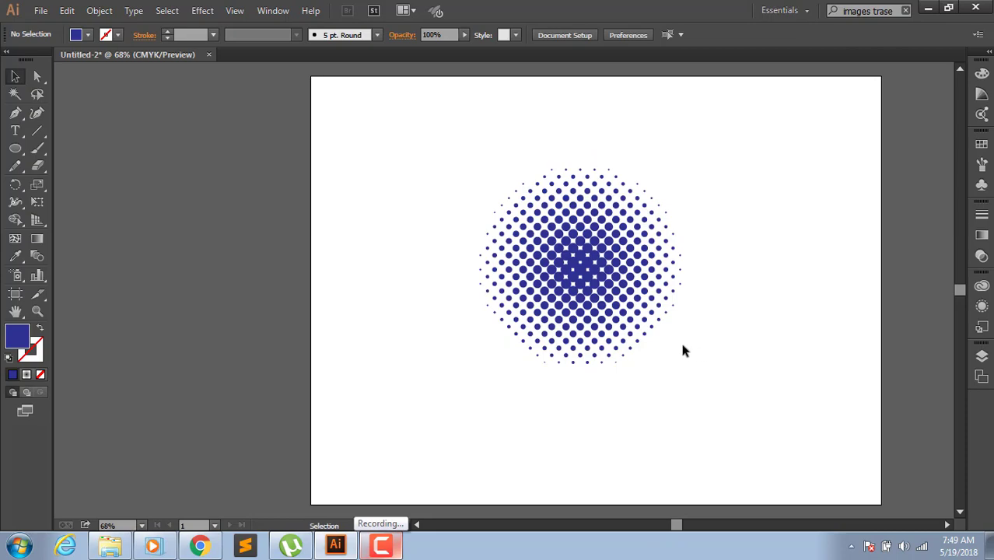
click(585, 280)
- Save the blue halftone circle as a new symbol in the Symbols panel
click(739, 420)
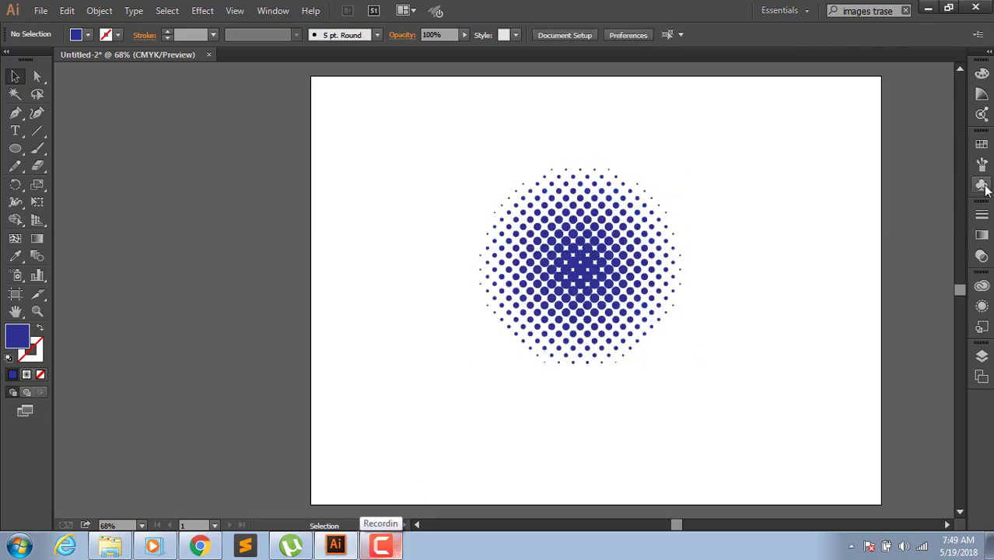
click(982, 185)
drag(635, 263, 814, 197)
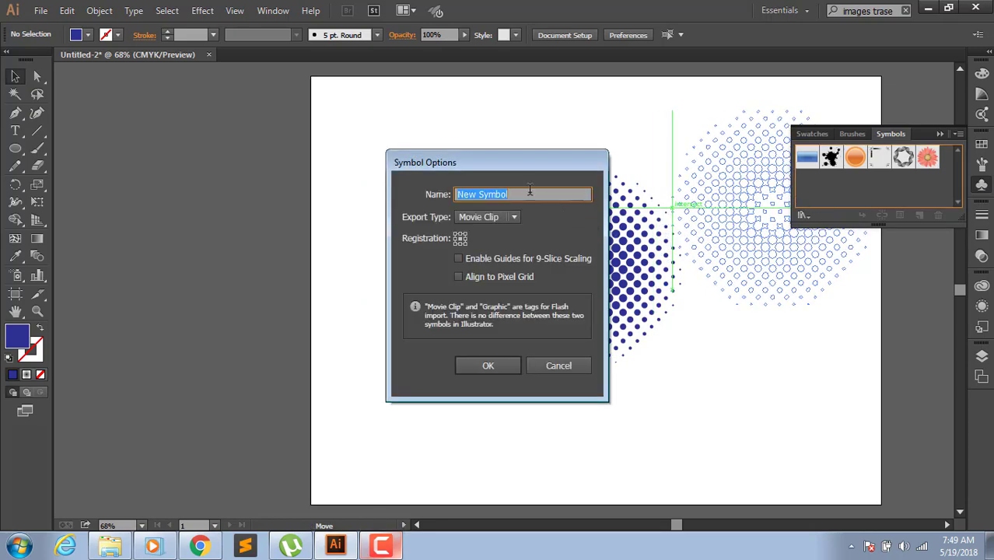
click(467, 195)
drag(506, 195, 456, 194)
click(489, 367)
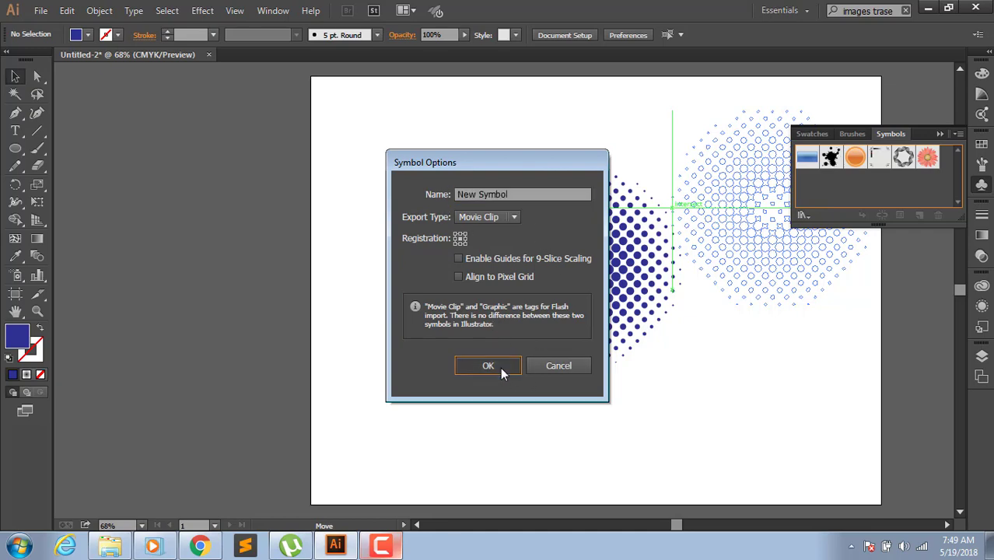
- Move the symbol instance to straddle the artboard's right edge
drag(486, 261, 117, 175)
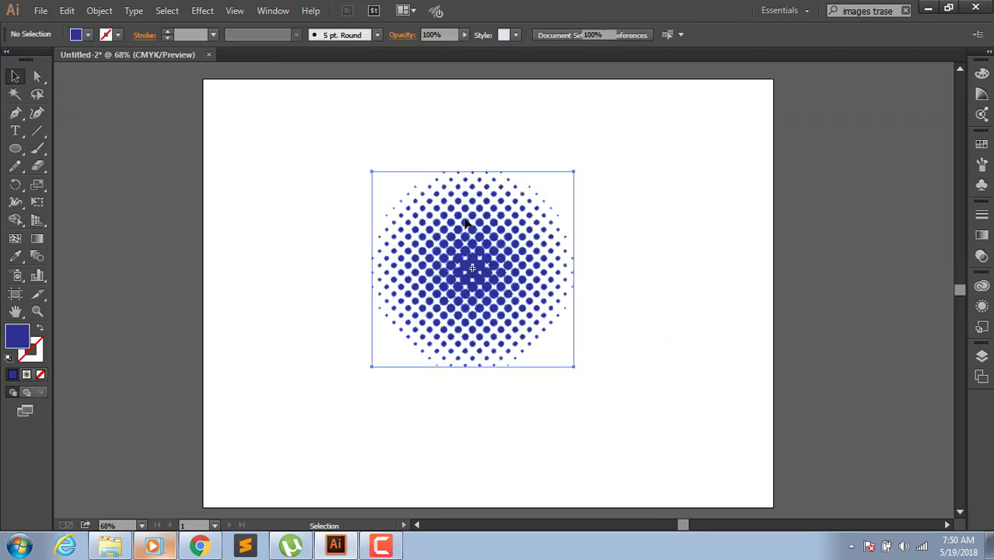
drag(536, 223, 814, 210)
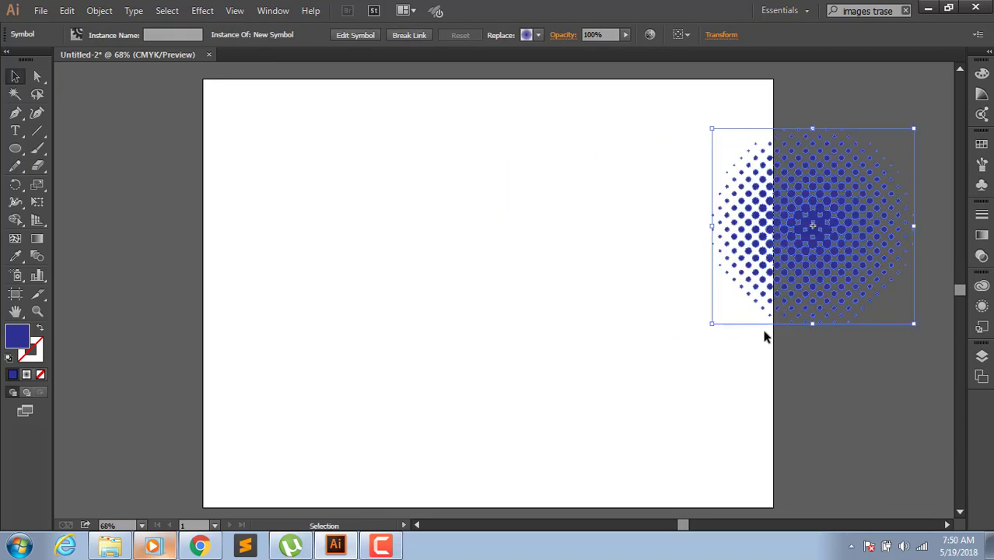
click(519, 381)
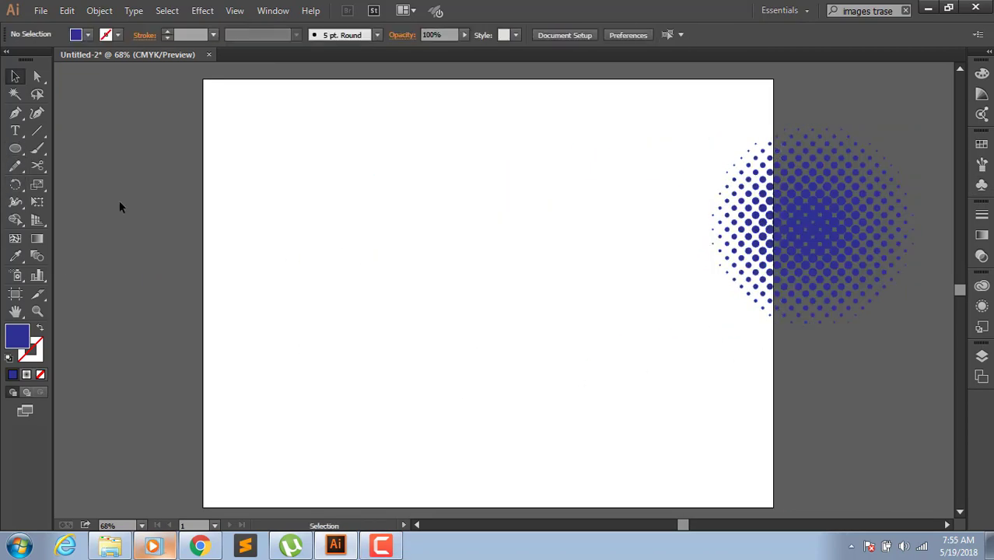
- Draw a circle about 7.08 in across and fill it with CMYK Yellow
click(17, 147)
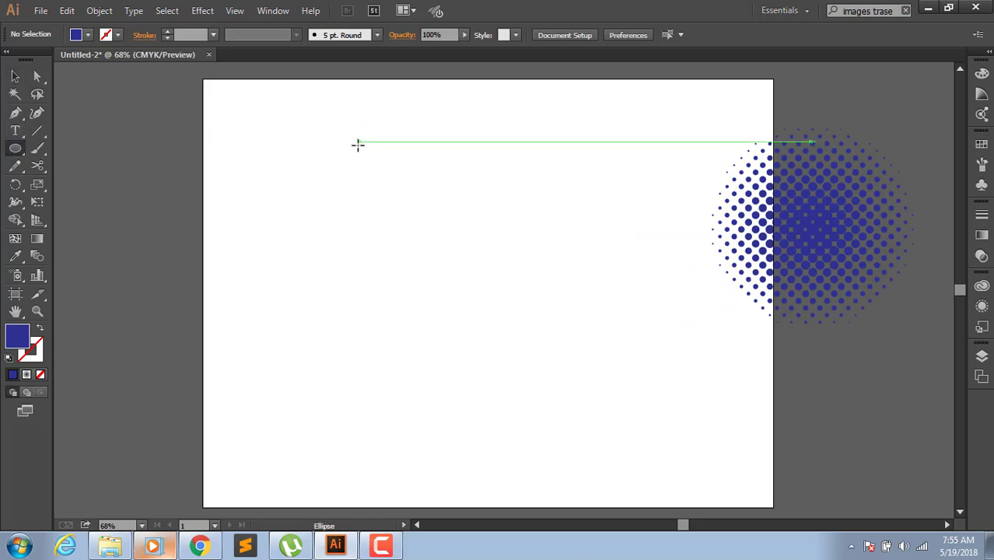
drag(338, 154, 564, 406)
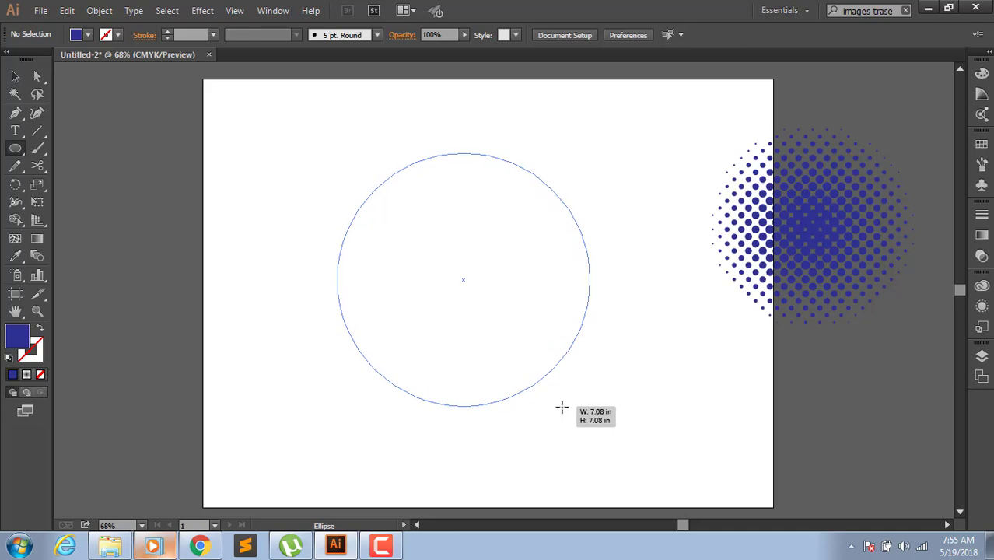
drag(564, 406, 558, 401)
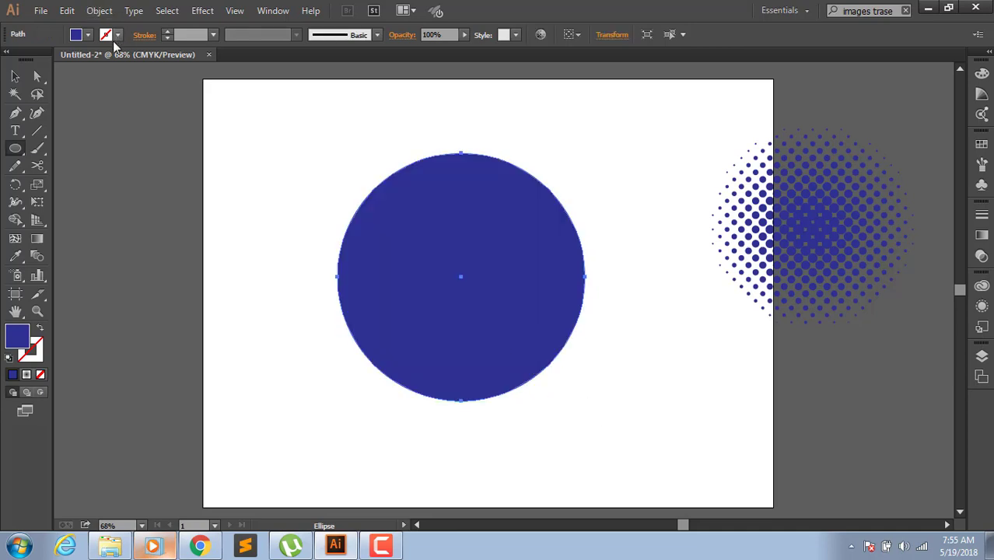
click(89, 35)
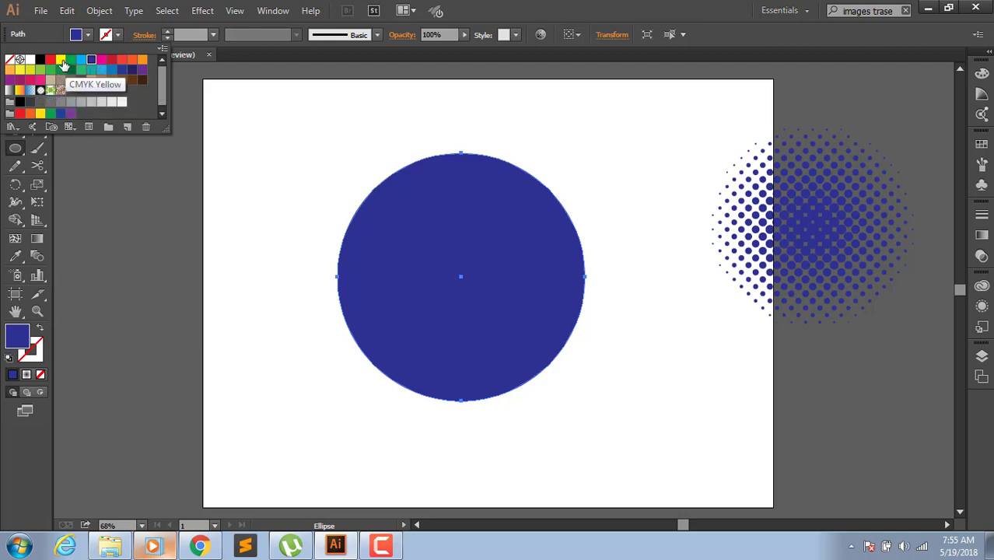
click(61, 68)
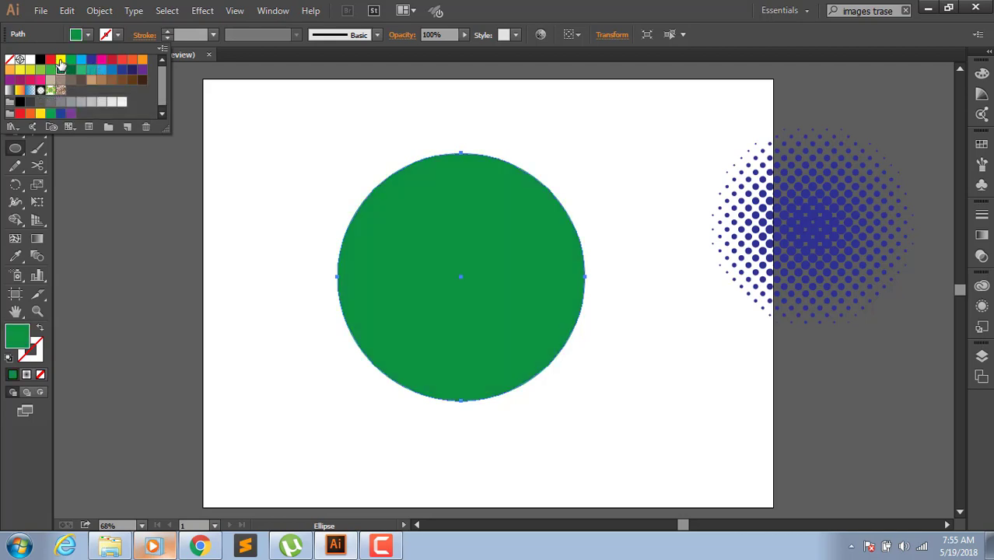
click(61, 60)
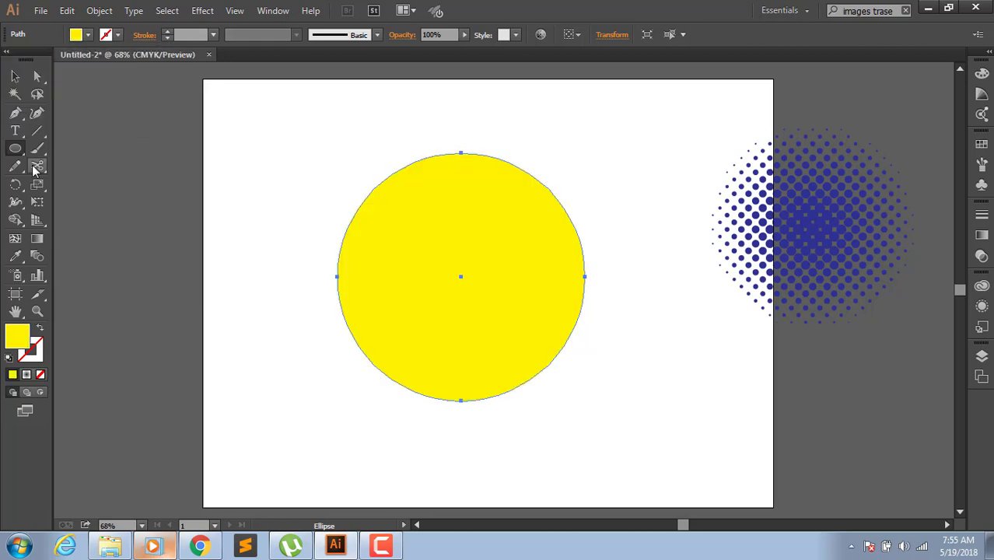
click(14, 76)
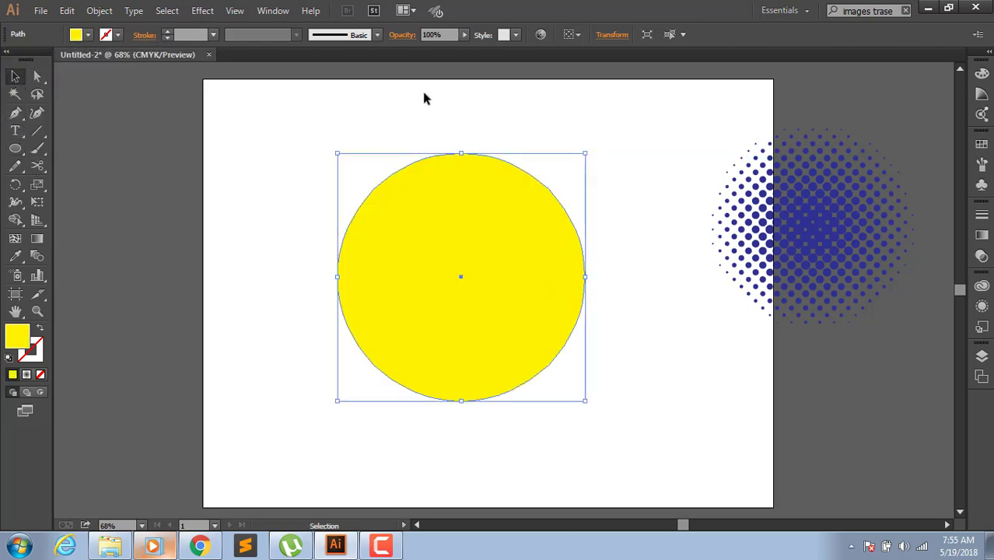
- Cut the yellow circle at its top and bottom anchors with the Scissors tool
click(37, 240)
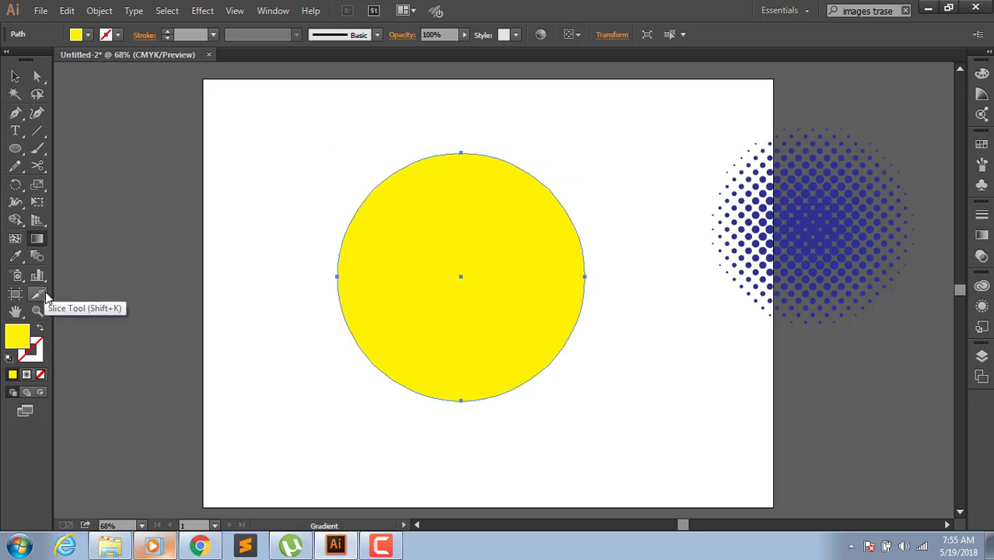
drag(37, 166, 97, 191)
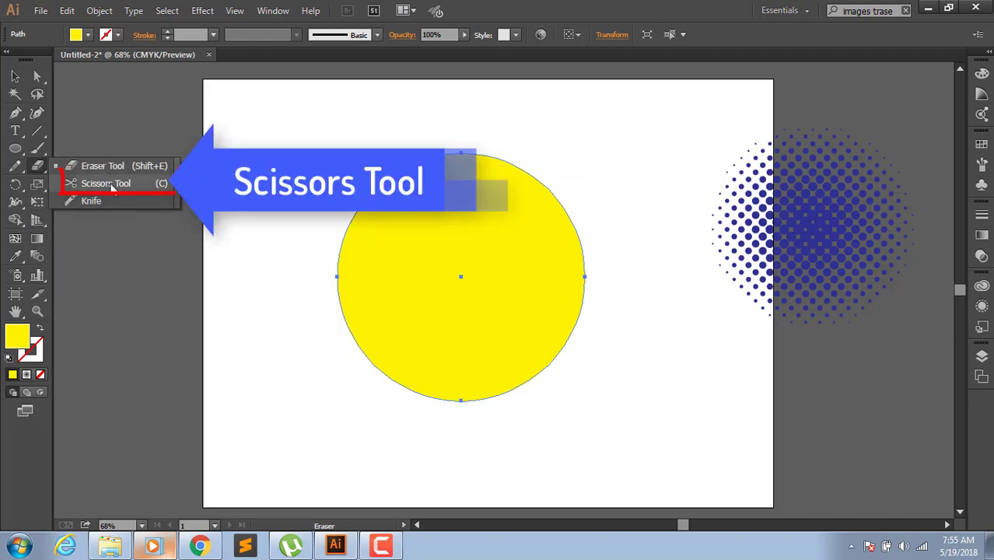
click(117, 187)
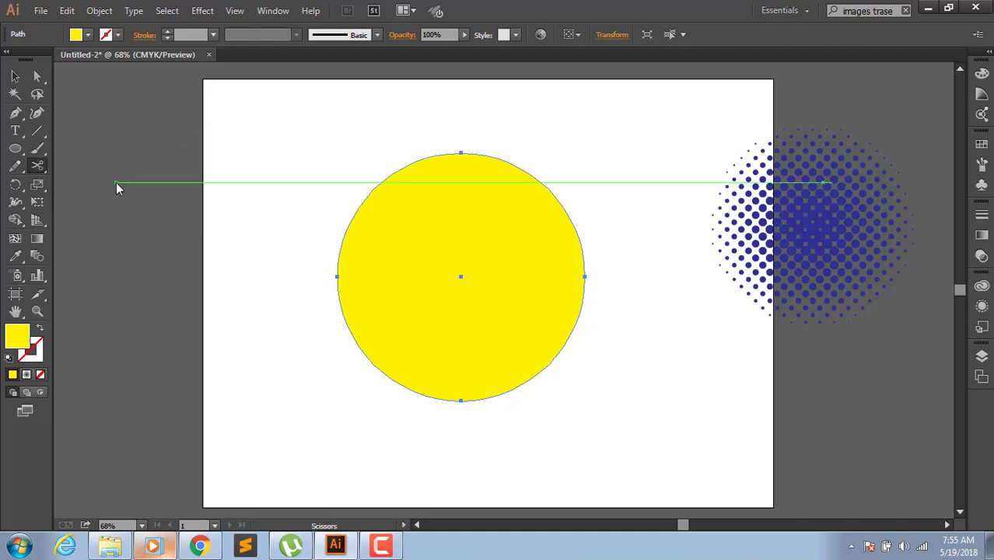
click(462, 152)
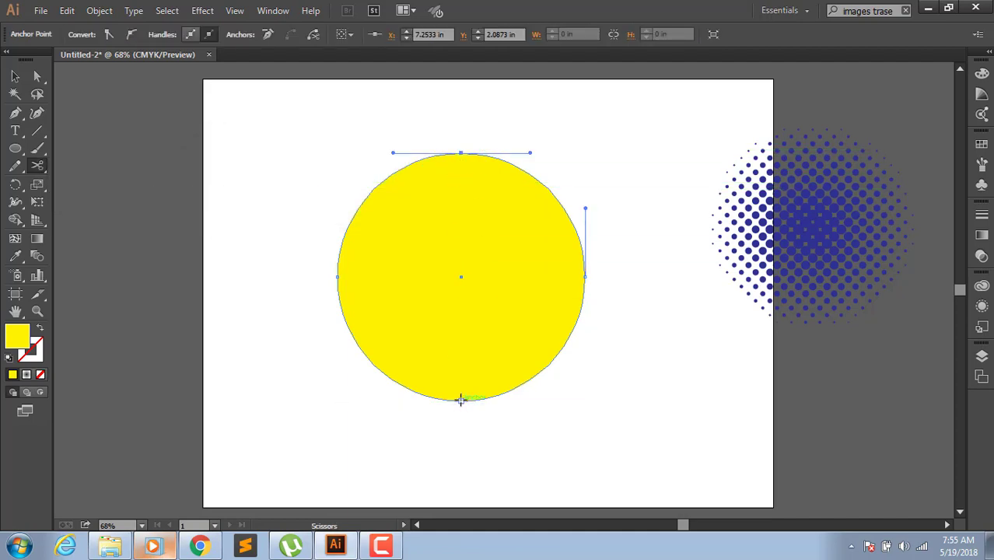
click(461, 399)
- Delete the circle's left half and move the right semicircle toward the artboard centre
click(15, 76)
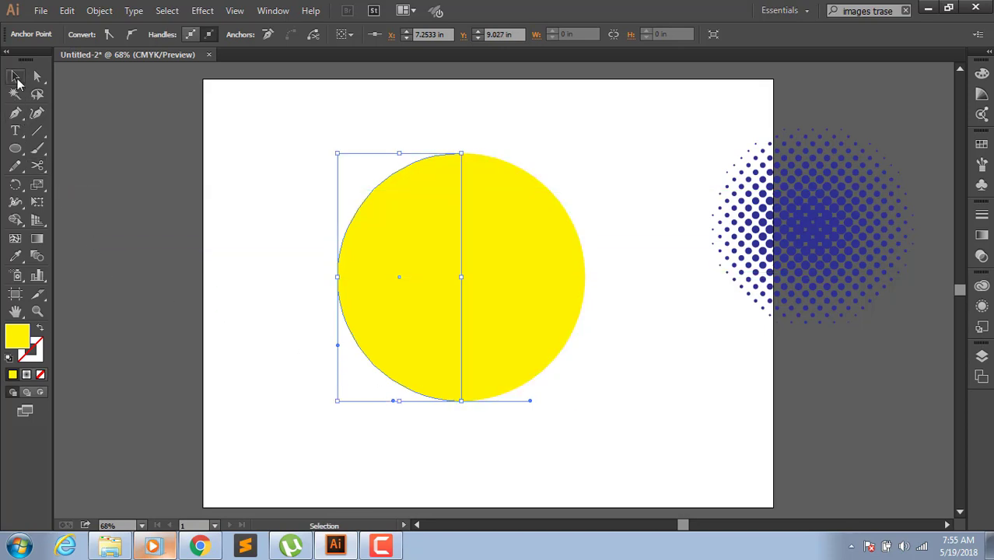
drag(413, 275, 282, 249)
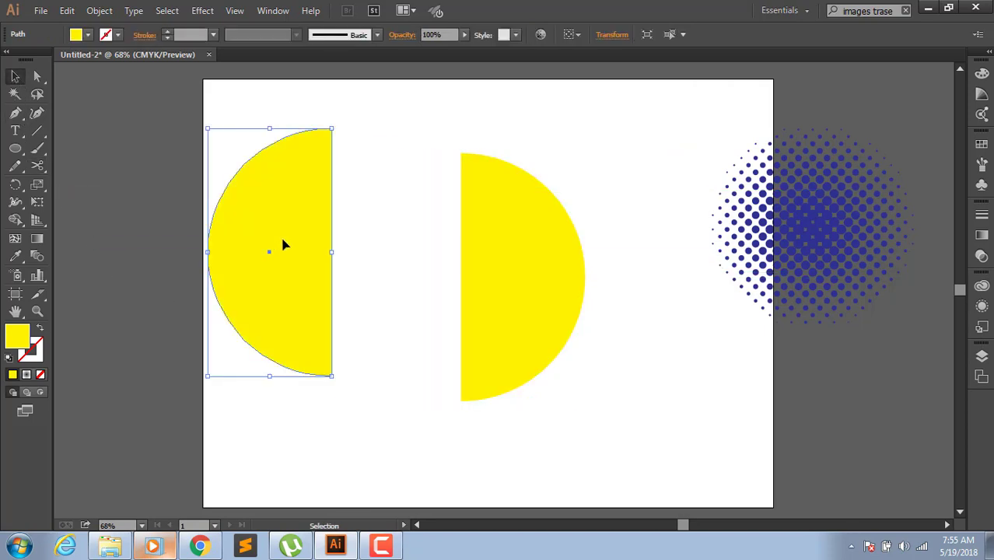
key(Delete)
drag(514, 251, 483, 253)
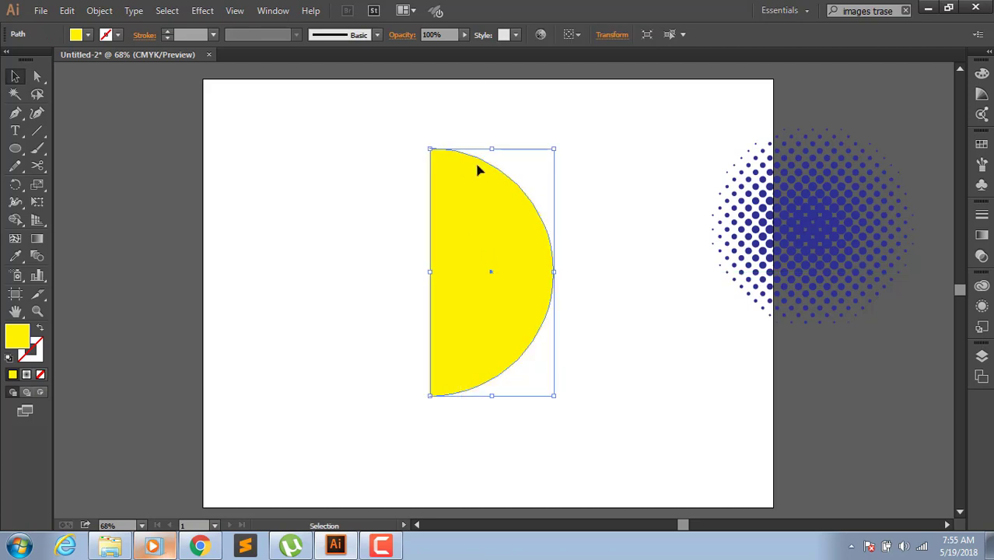
click(203, 11)
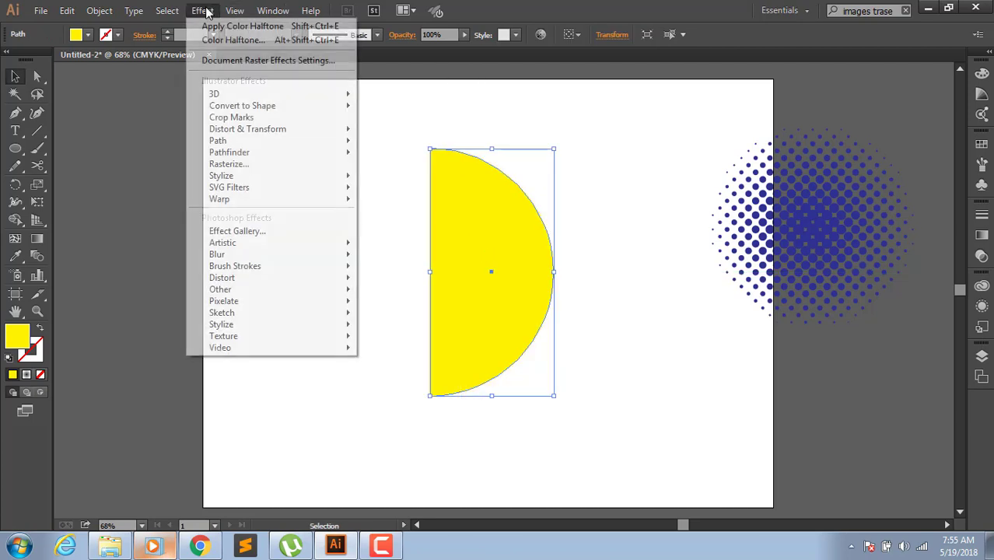
mouse_move(215, 94)
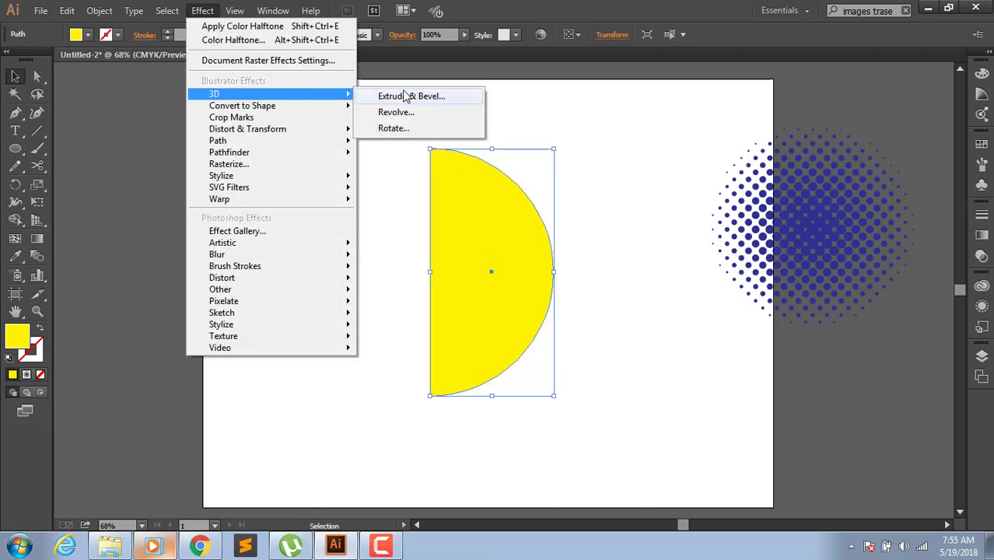
- Preview a 360° 3D Revolve of the semicircle into a sphere and open Map Art
click(411, 116)
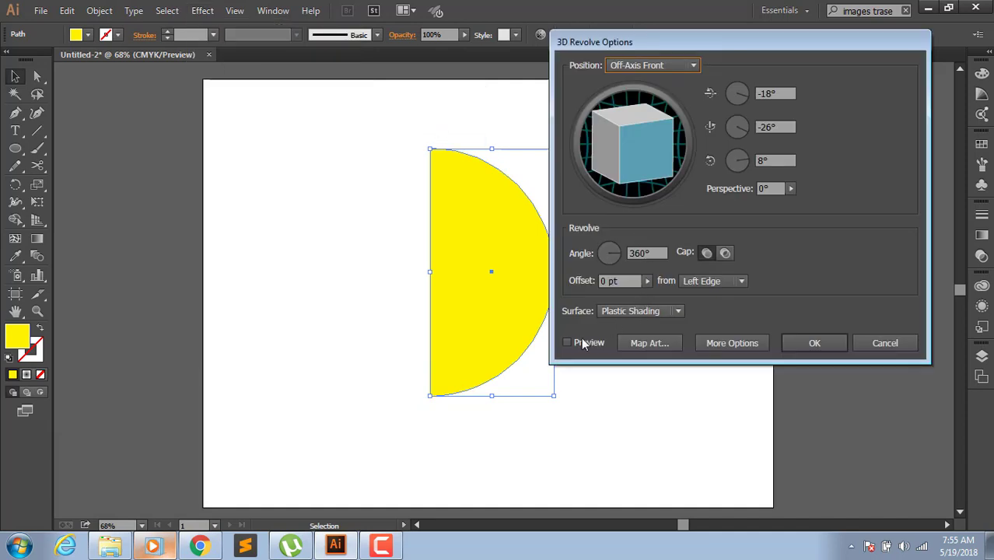
click(568, 342)
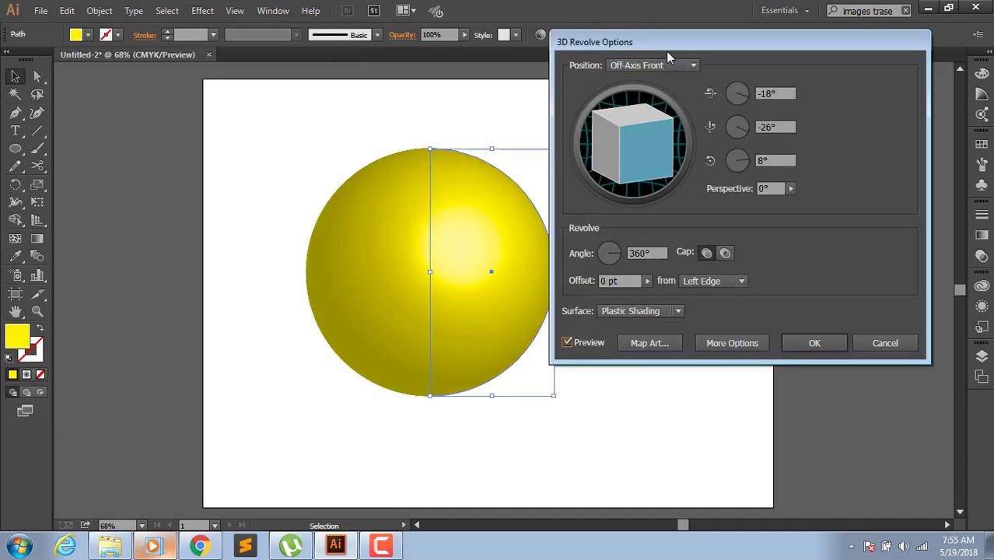
mouse_move(703, 43)
mouse_down()
mouse_move(825, 21)
mouse_move(819, 14)
mouse_up()
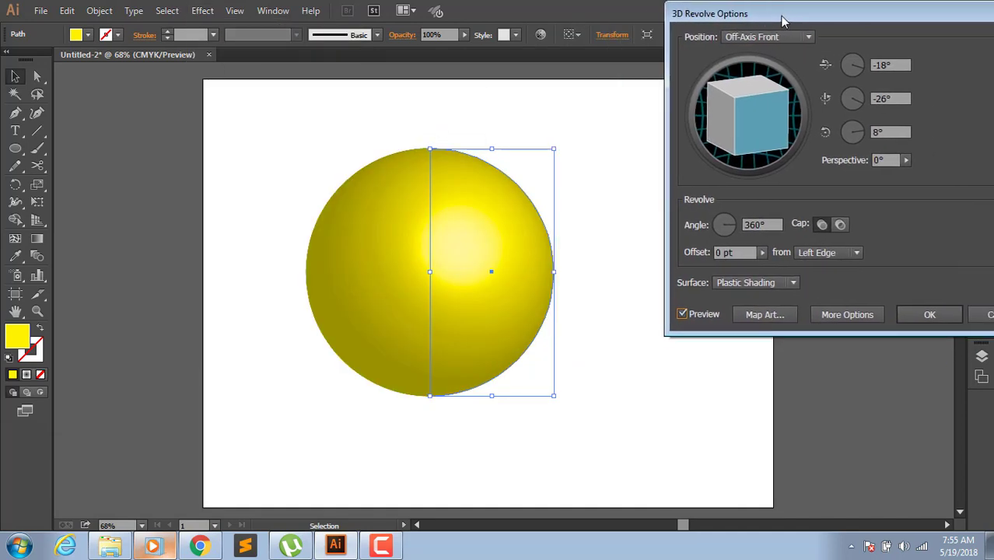
click(771, 317)
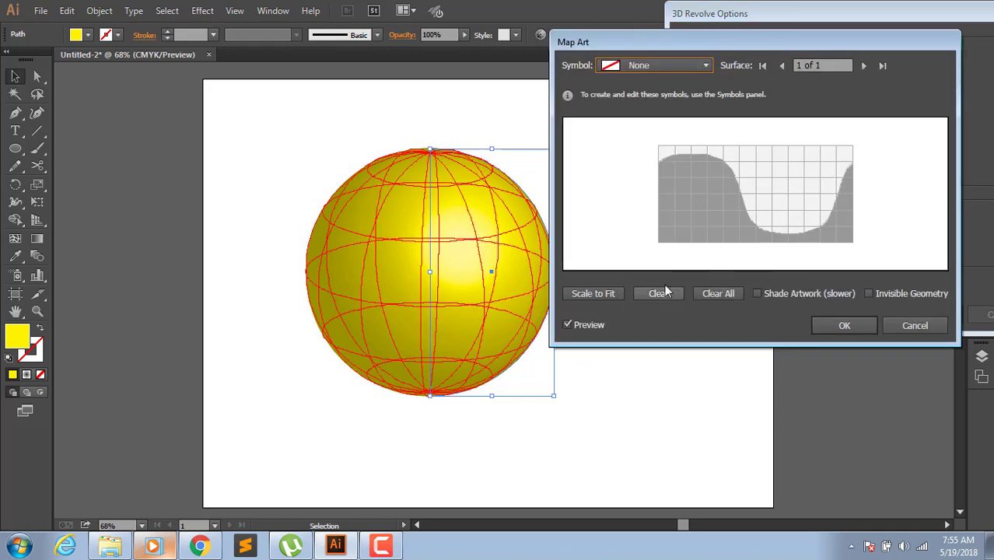
- Enable Invisible Geometry and map the New Symbol halftone onto the sphere surface
click(869, 294)
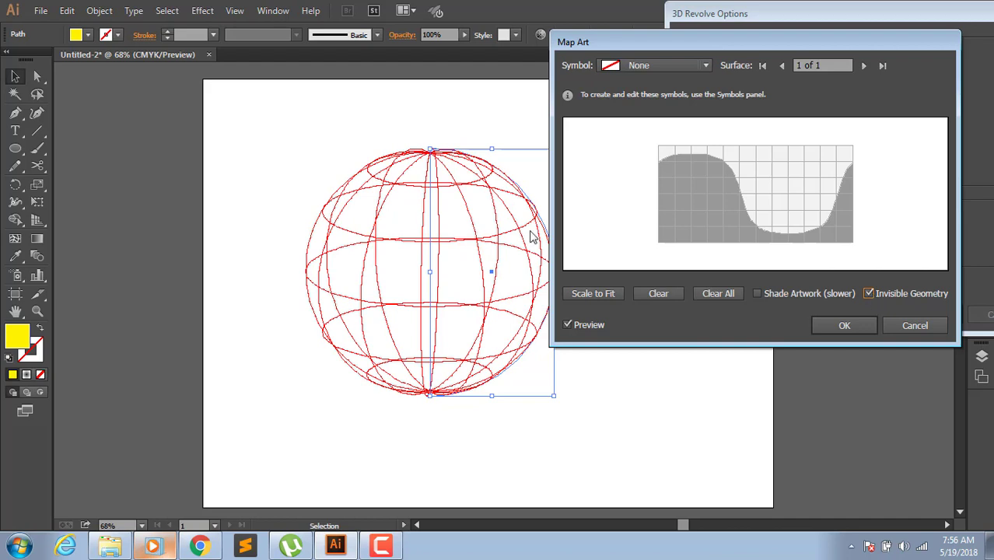
drag(669, 46, 843, 23)
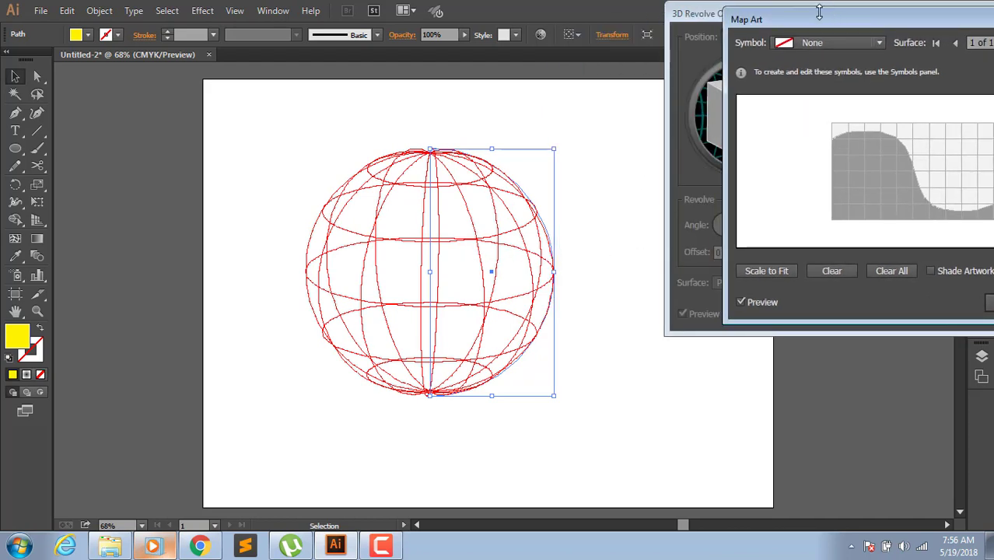
drag(835, 21, 743, 14)
click(750, 35)
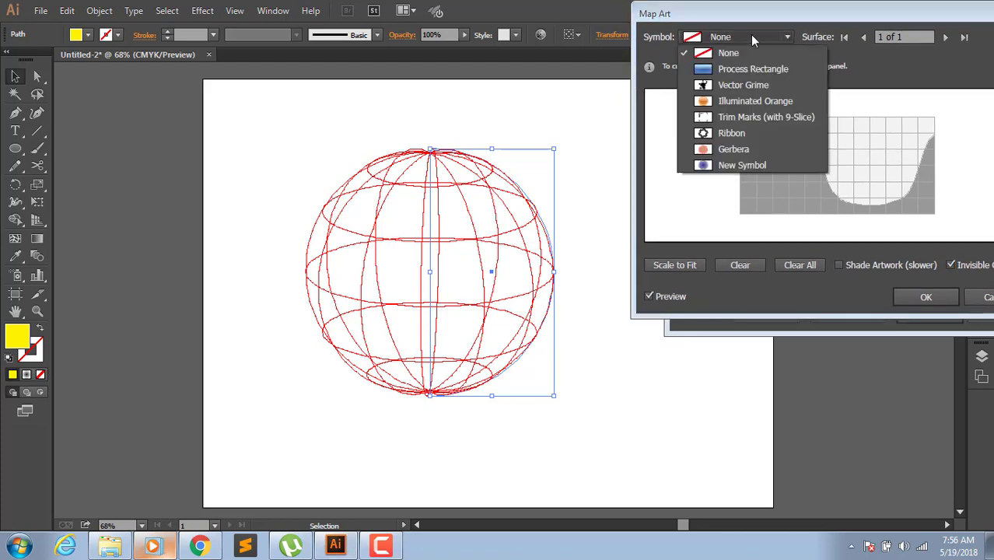
click(739, 166)
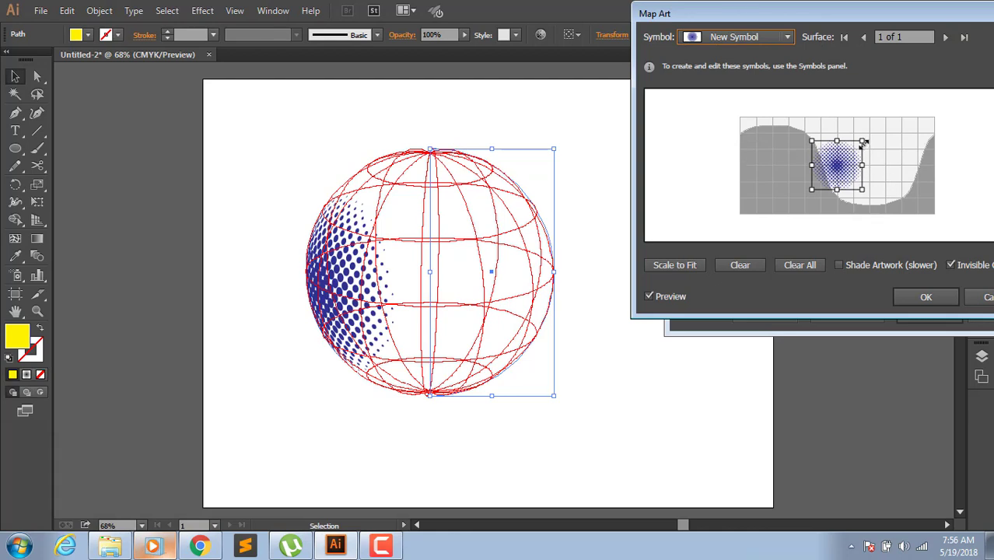
- Resize and position the halftone symbol on the sphere surface, then confirm Map Art
mouse_move(864, 141)
mouse_down()
mouse_move(910, 134)
mouse_move(870, 155)
mouse_up()
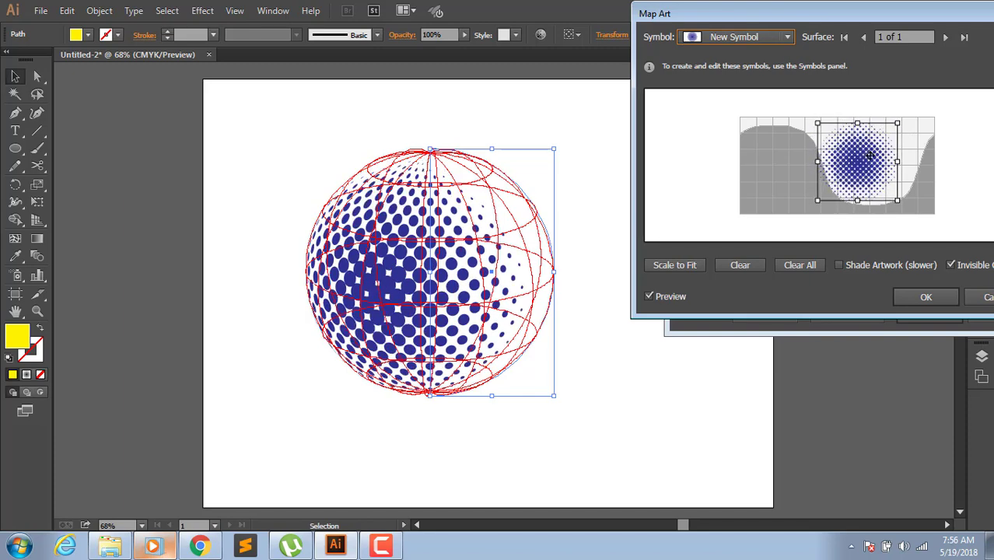
drag(870, 159, 870, 169)
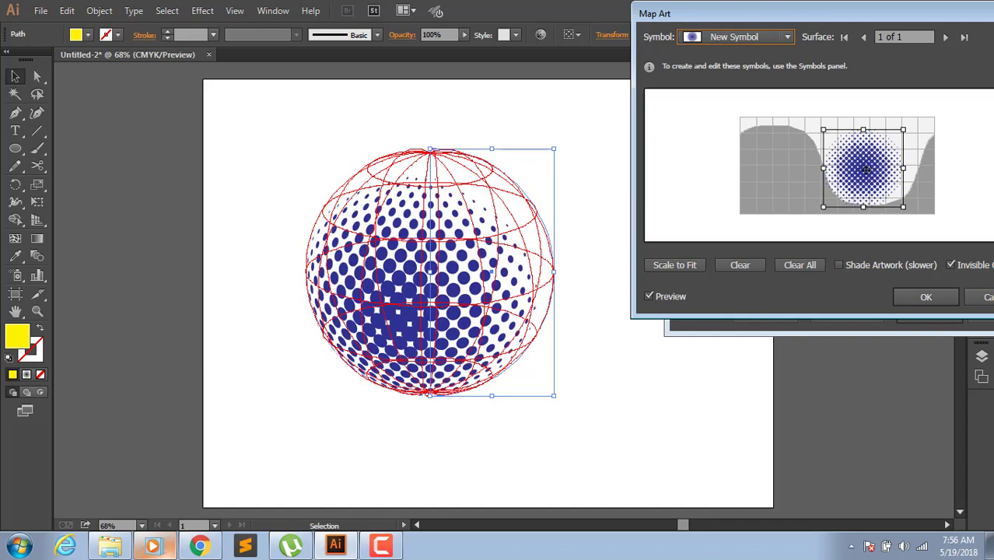
drag(871, 169, 870, 170)
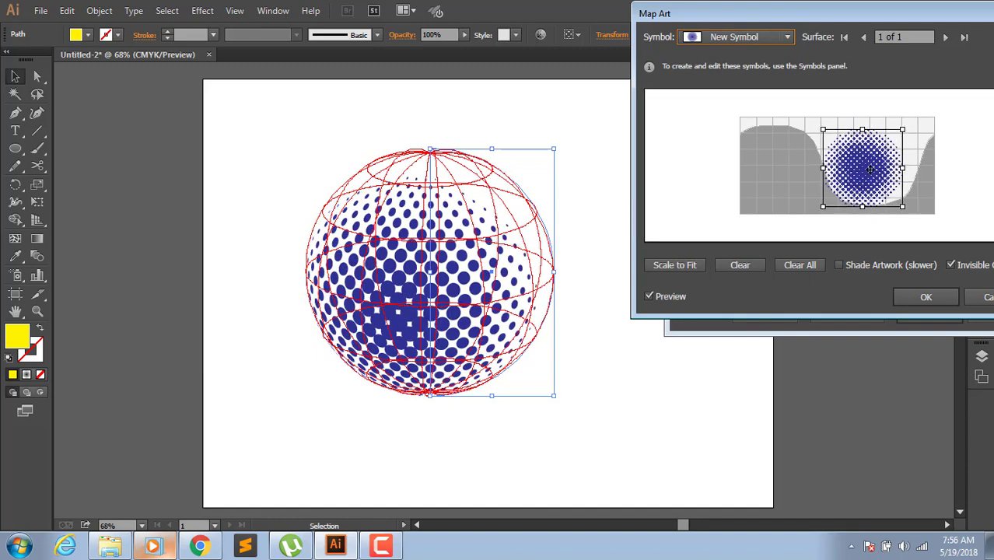
drag(869, 168, 860, 177)
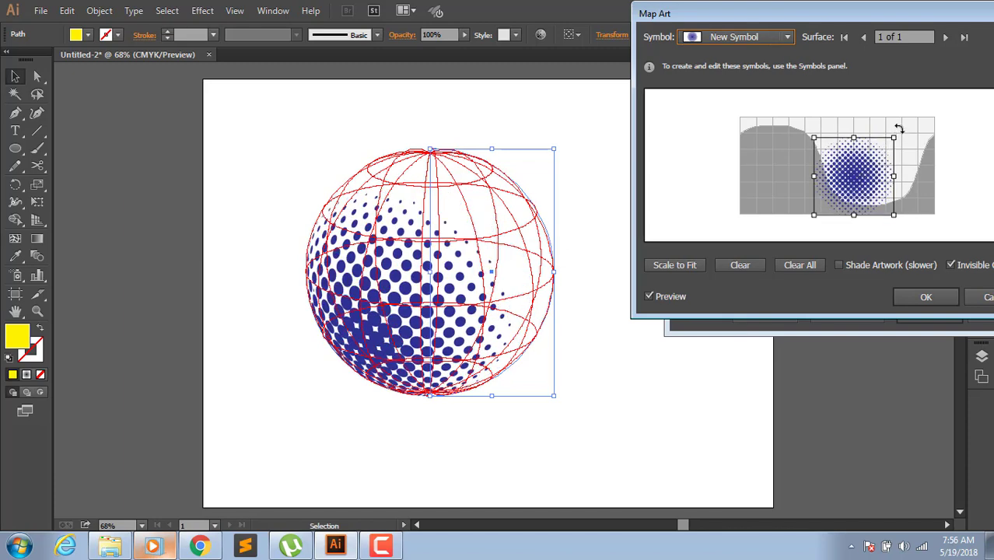
drag(895, 138, 903, 126)
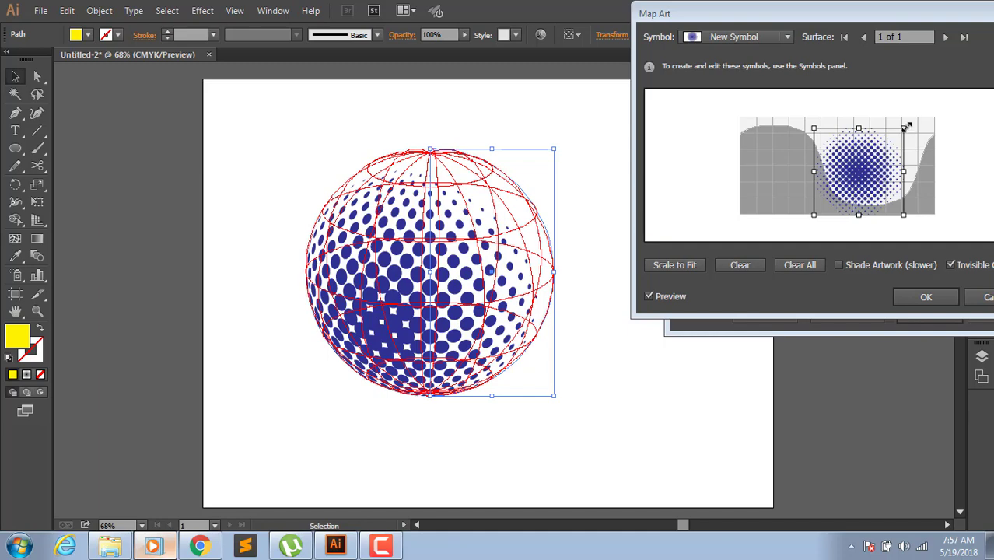
drag(904, 127, 898, 134)
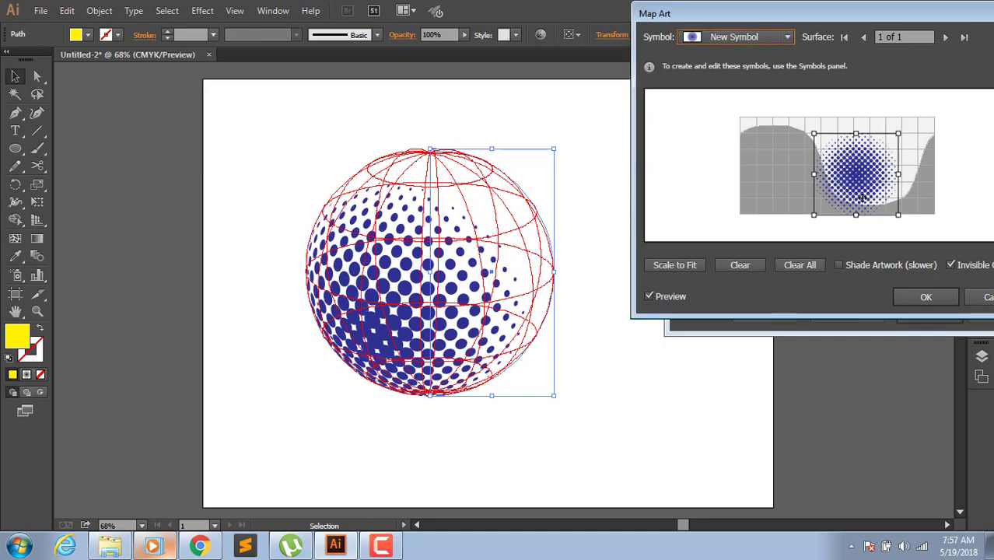
drag(840, 197, 837, 194)
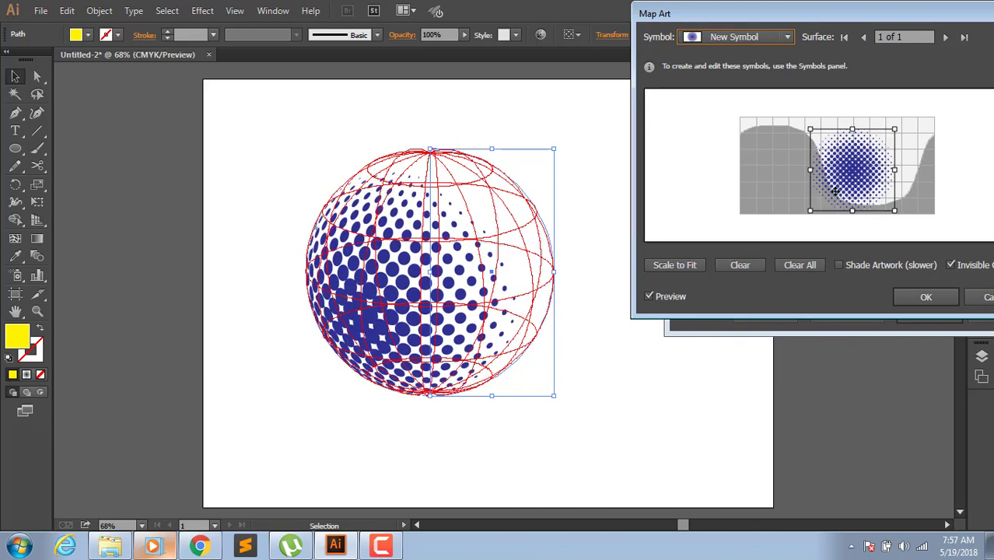
click(924, 299)
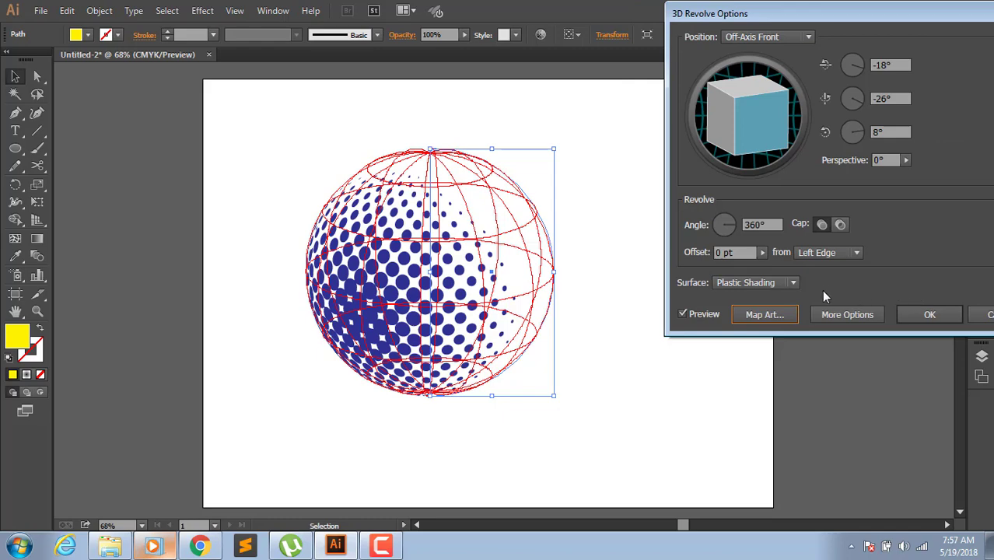
- Commit the 3D Revolve and move the original dot pattern off the artboard's right side
click(930, 314)
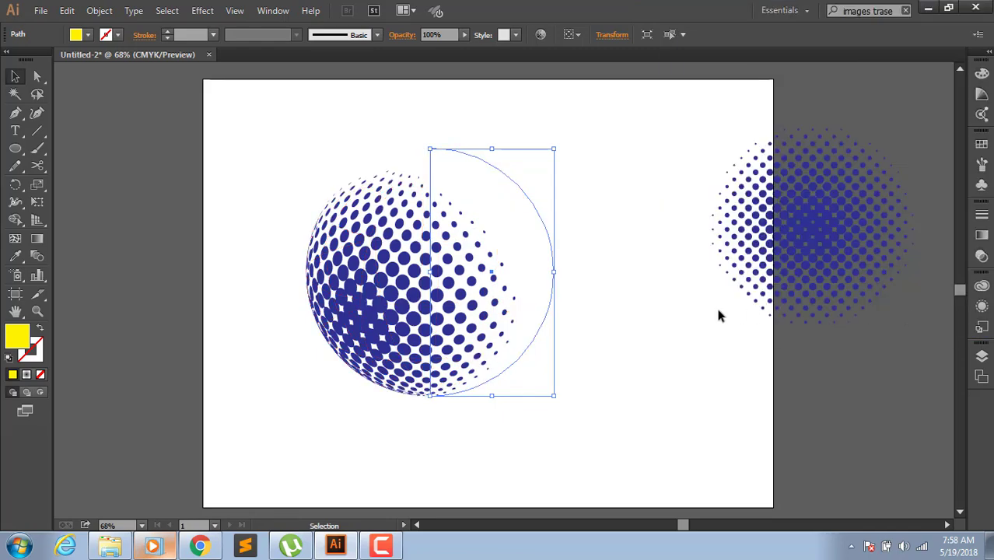
click(614, 308)
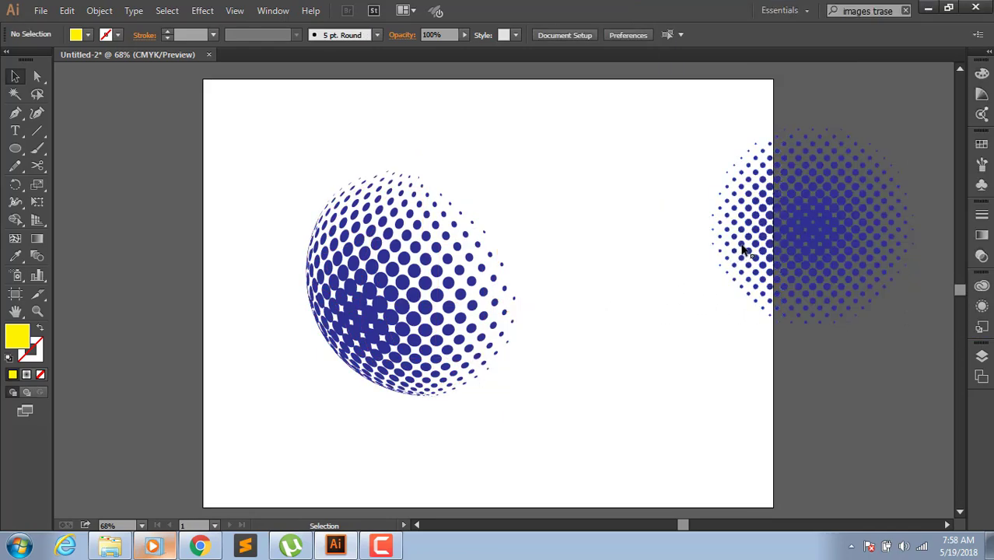
drag(745, 242, 846, 338)
- Move the blue halftone sphere slightly left on the artboard
click(617, 316)
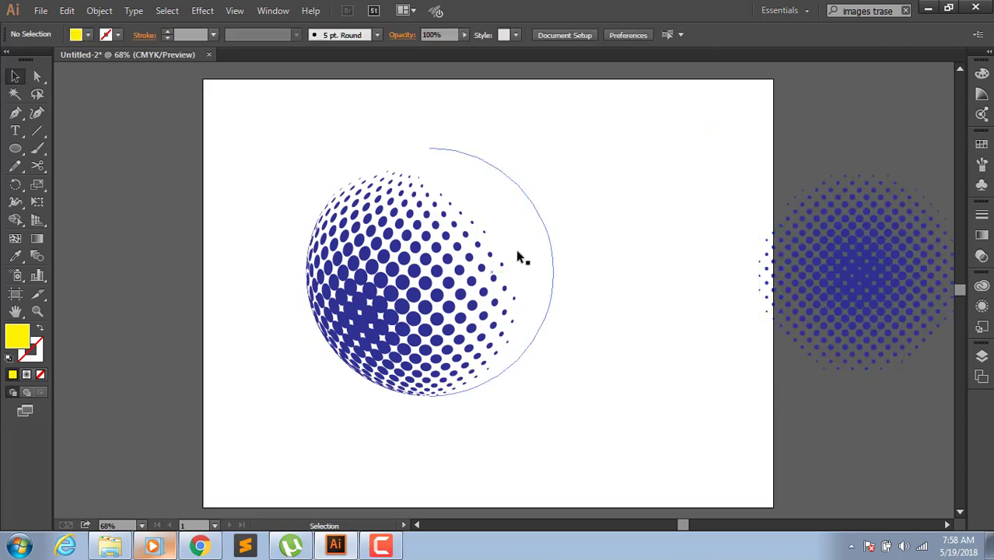
drag(548, 255, 619, 259)
drag(494, 292, 419, 281)
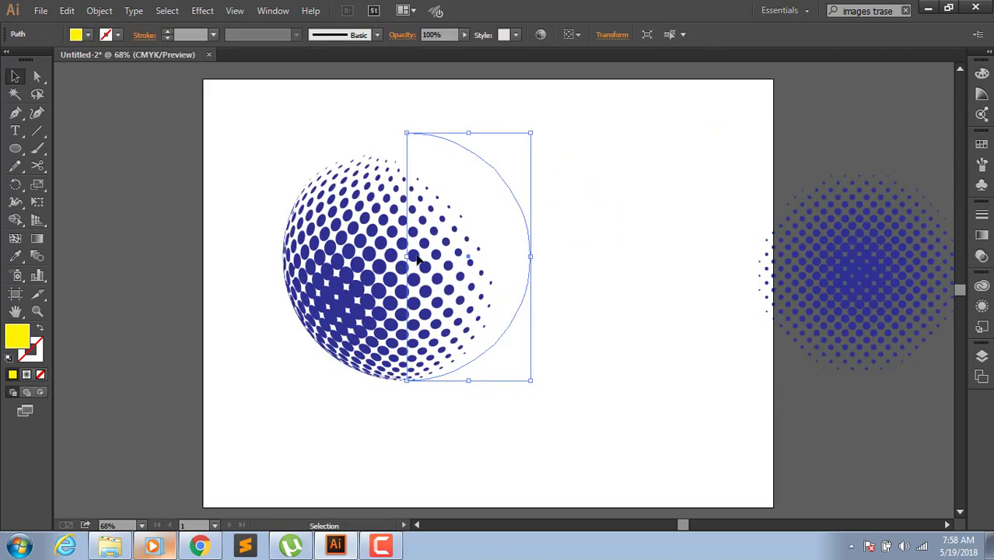
right_click(418, 258)
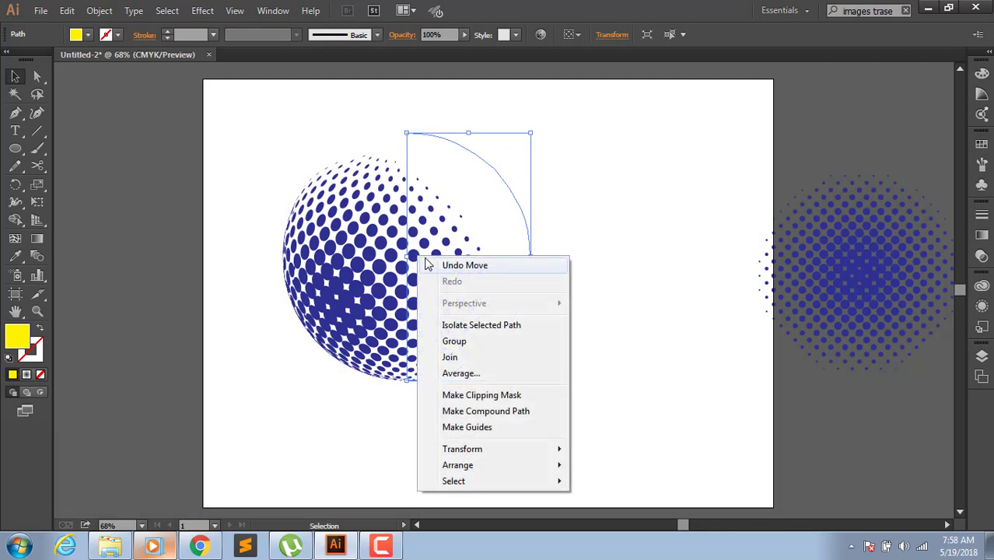
click(622, 260)
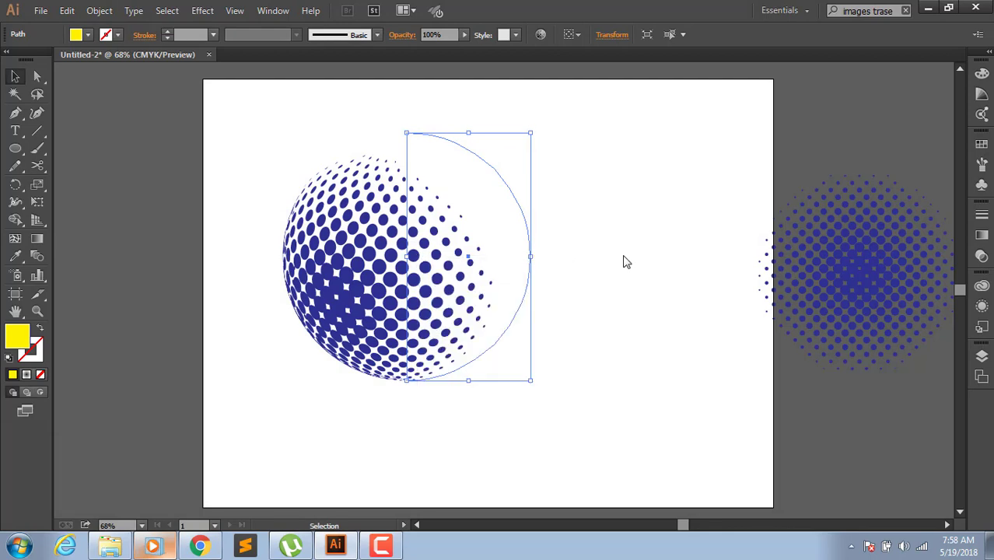
click(507, 240)
click(110, 14)
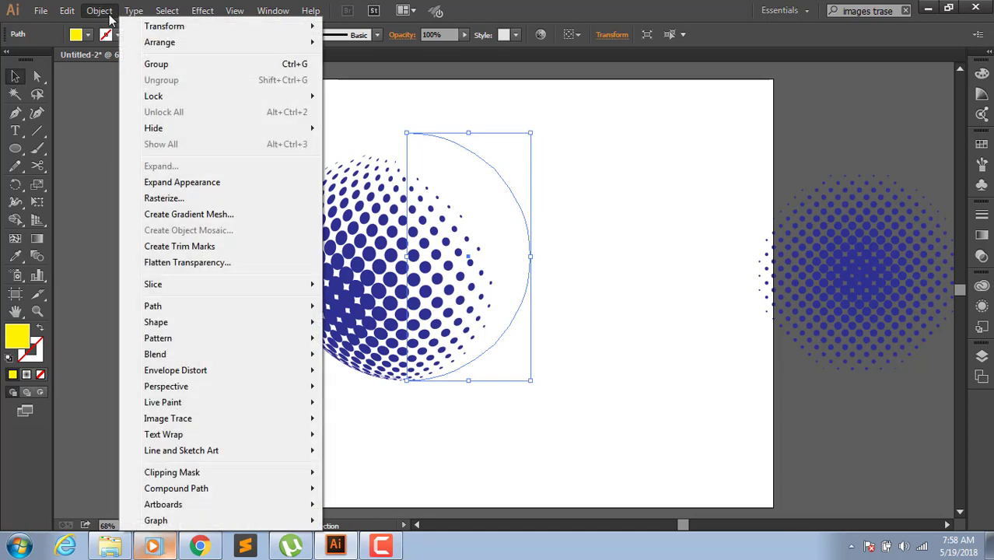
- Expand the halftone sphere's appearance and ungroup the resulting artwork
click(208, 183)
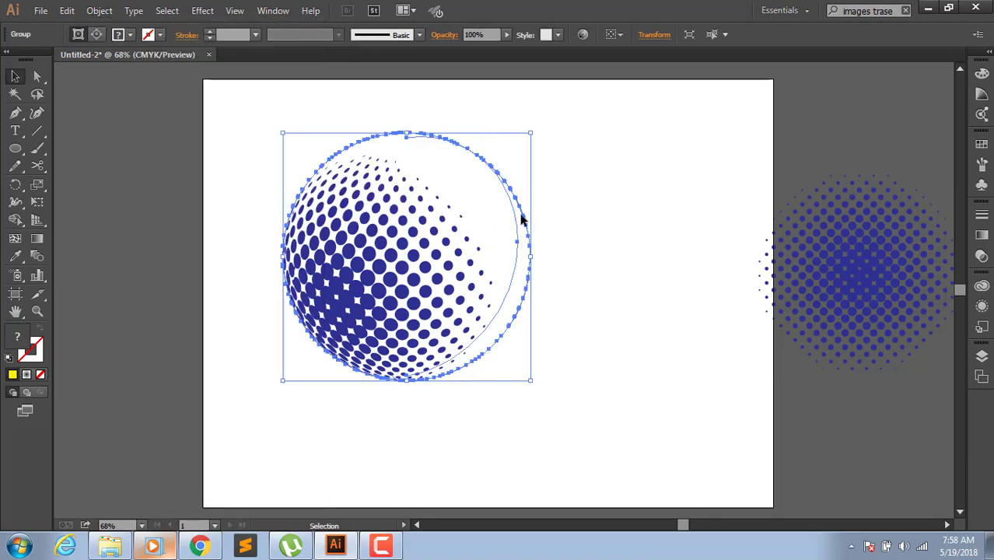
click(566, 221)
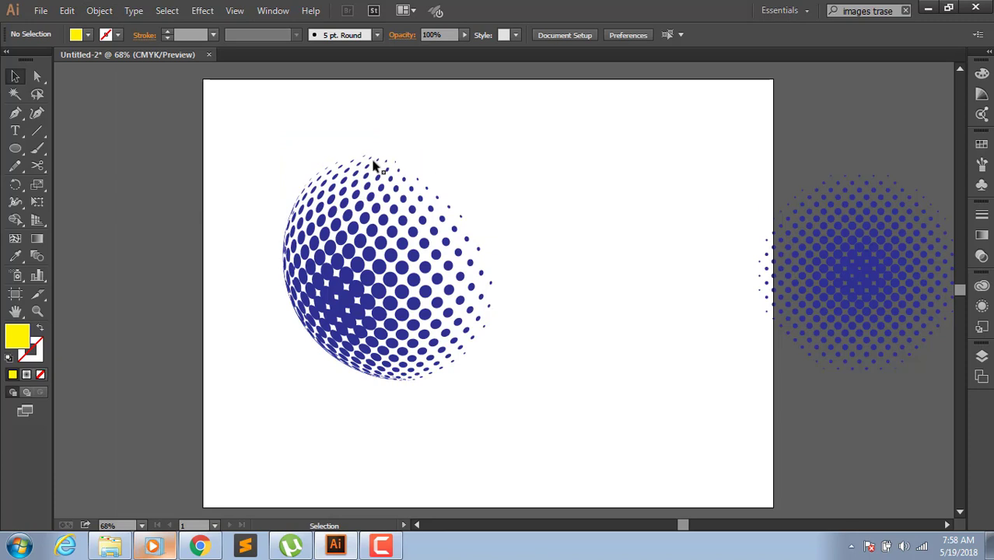
click(385, 194)
right_click(379, 196)
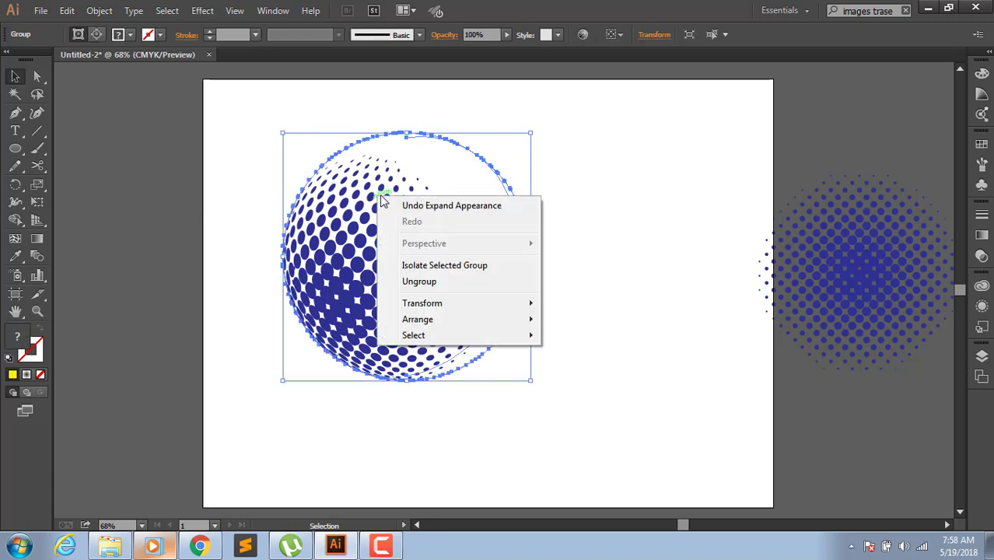
click(430, 285)
- Ungroup the halftone artwork a second time and select the circle-clipped dot group
click(557, 222)
click(490, 213)
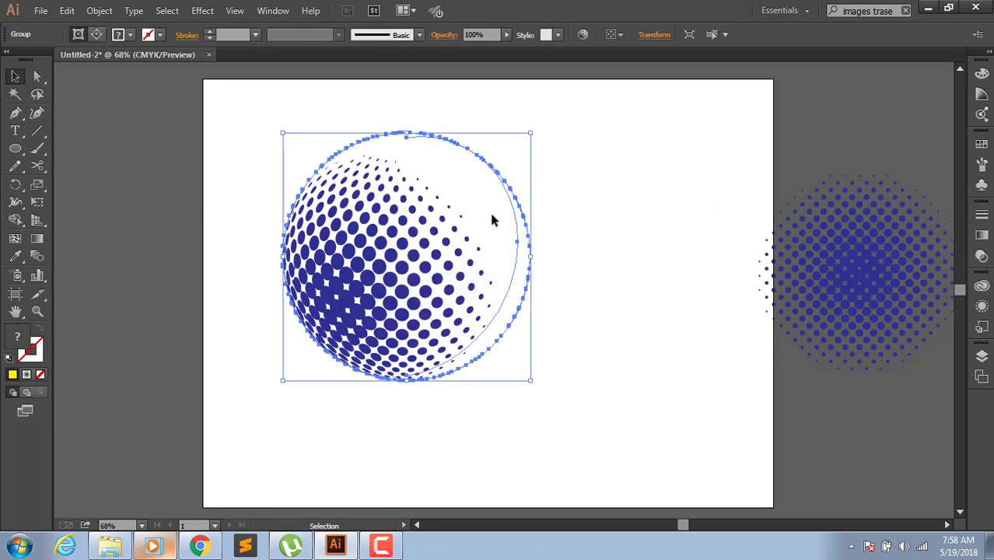
click(568, 207)
click(516, 212)
right_click(522, 217)
click(549, 296)
click(535, 214)
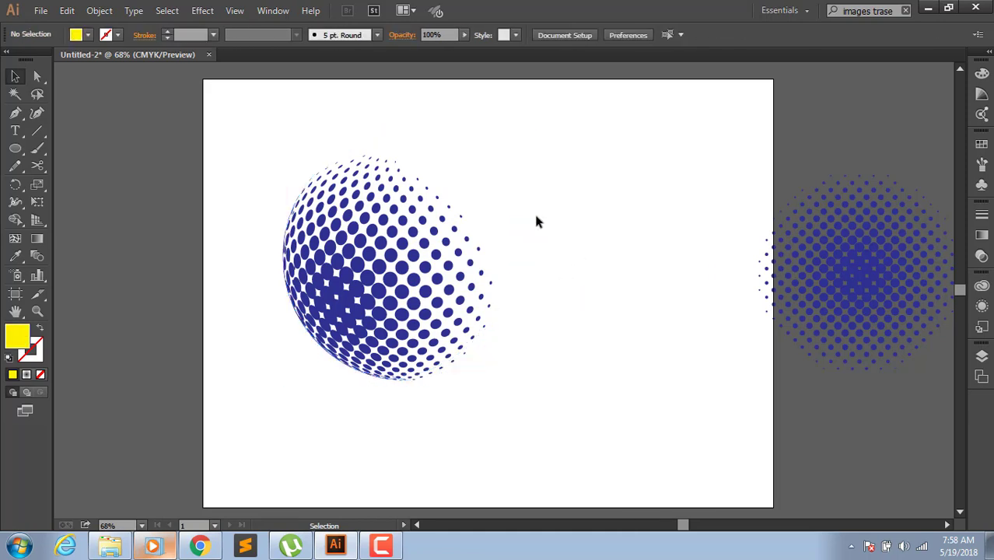
click(526, 220)
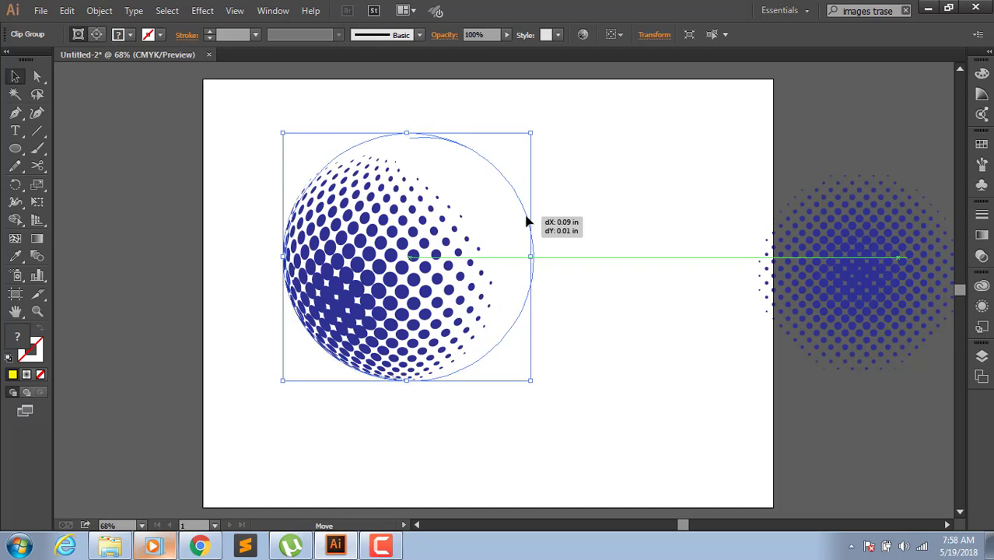
- Release the clipping mask on the halftone sphere's clip group
right_click(526, 222)
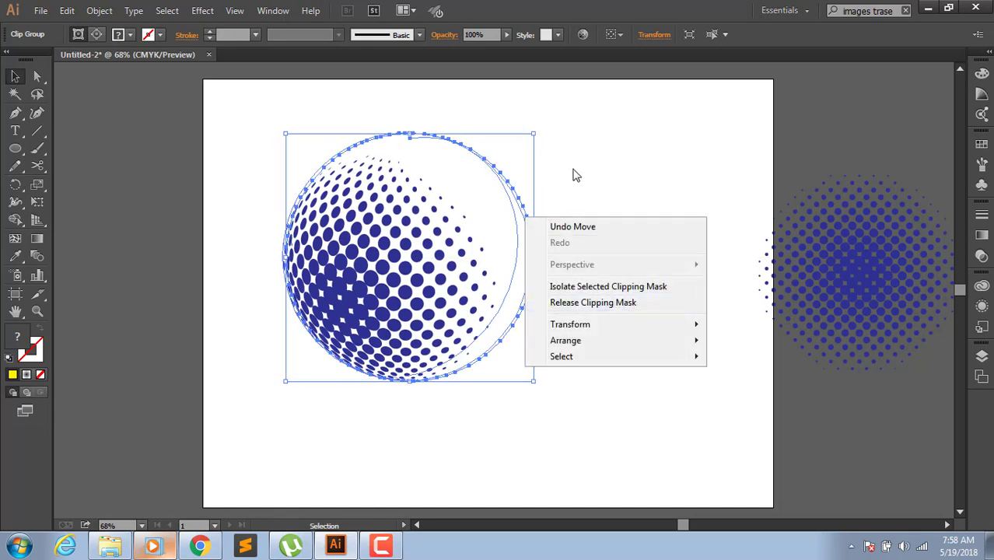
click(498, 192)
mouse_move(510, 192)
mouse_down()
mouse_move(615, 204)
mouse_move(771, 153)
mouse_up()
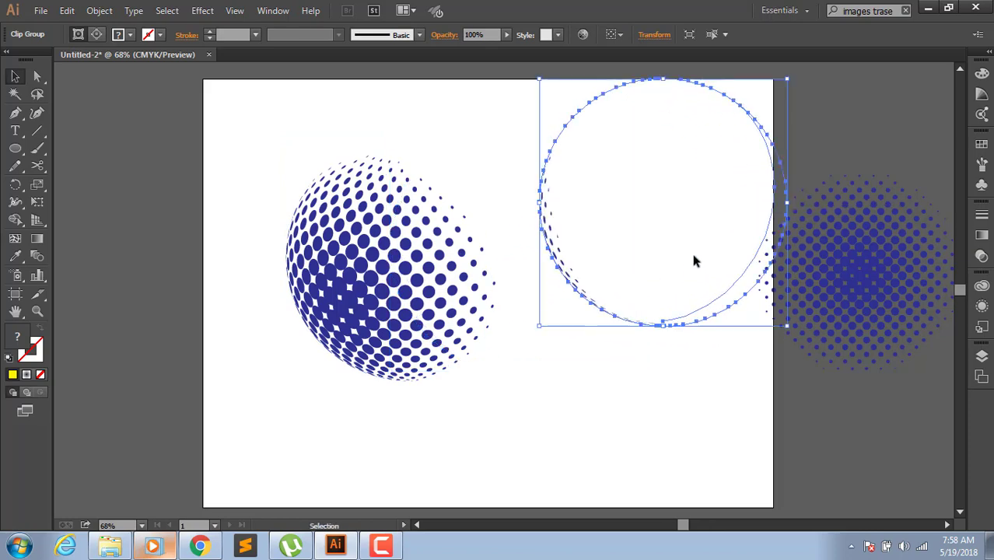
key(ctrl+z)
key(ctrl+z)
mouse_move(499, 176)
mouse_down()
mouse_move(410, 153)
mouse_move(511, 148)
mouse_move(444, 143)
mouse_up()
right_click(445, 144)
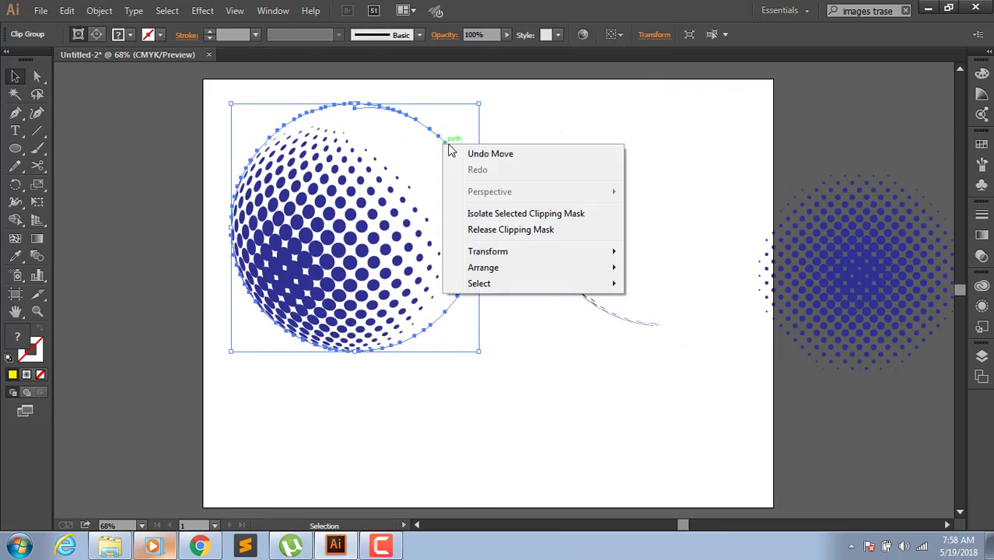
click(493, 231)
- Move the hidden circle path off the sphere and shift the sphere up and left
click(492, 256)
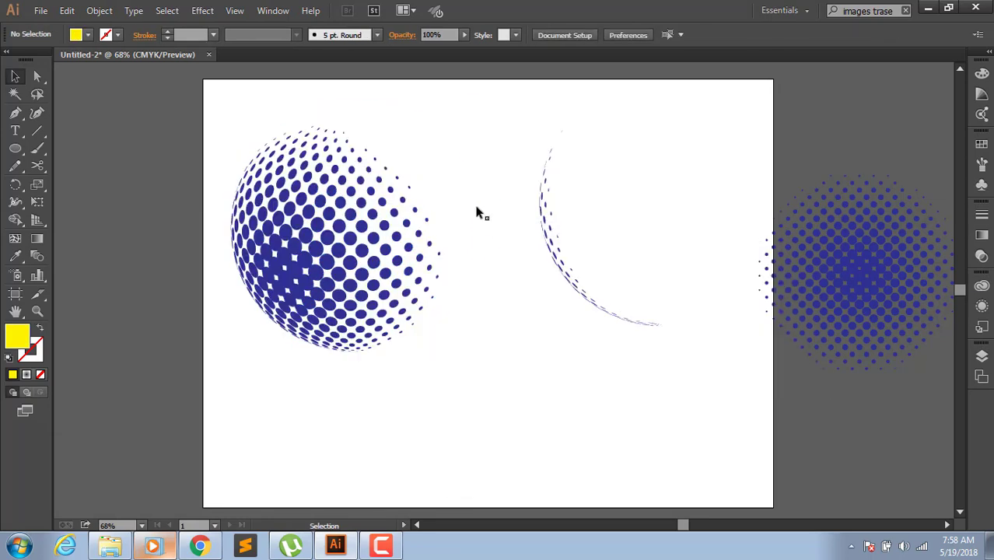
mouse_move(478, 212)
mouse_down()
mouse_move(645, 220)
mouse_move(727, 193)
mouse_up()
click(630, 393)
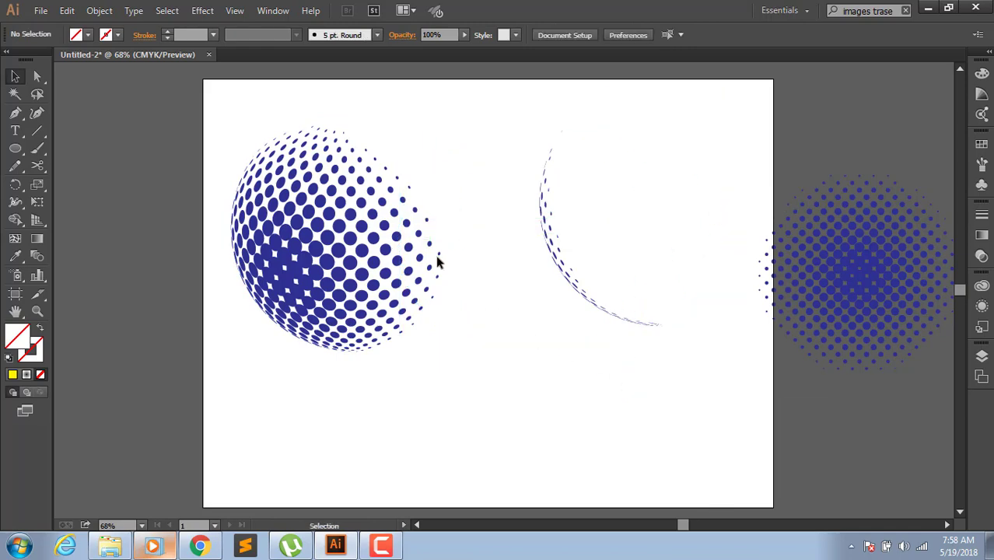
click(398, 267)
mouse_move(396, 267)
mouse_down()
mouse_move(401, 356)
mouse_move(351, 256)
mouse_up()
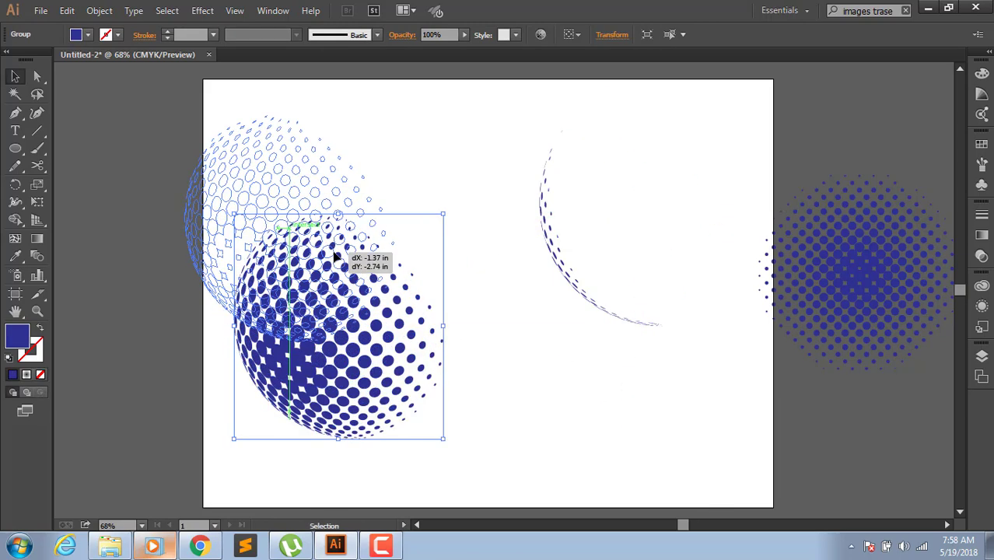
- Delete the partial dotted arc
click(485, 348)
click(580, 281)
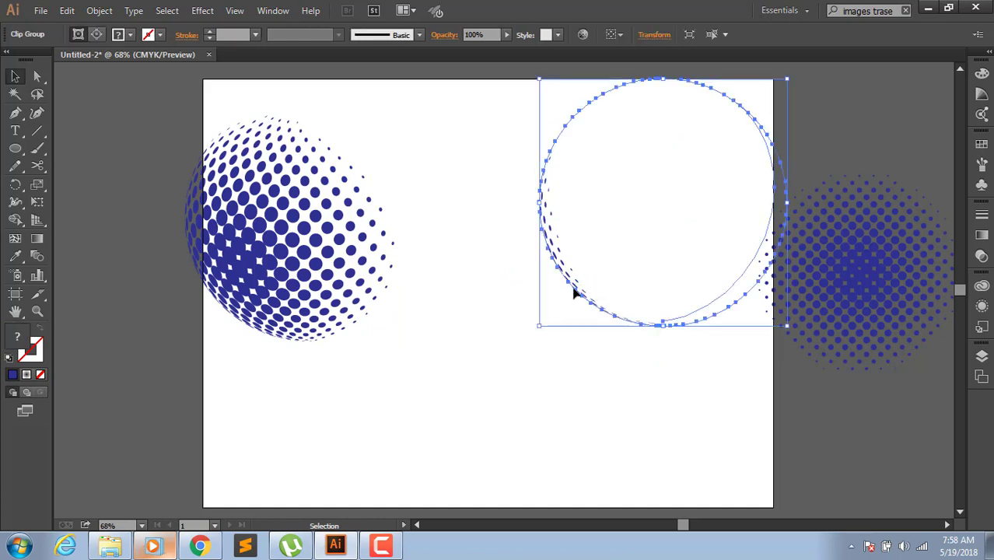
click(543, 140)
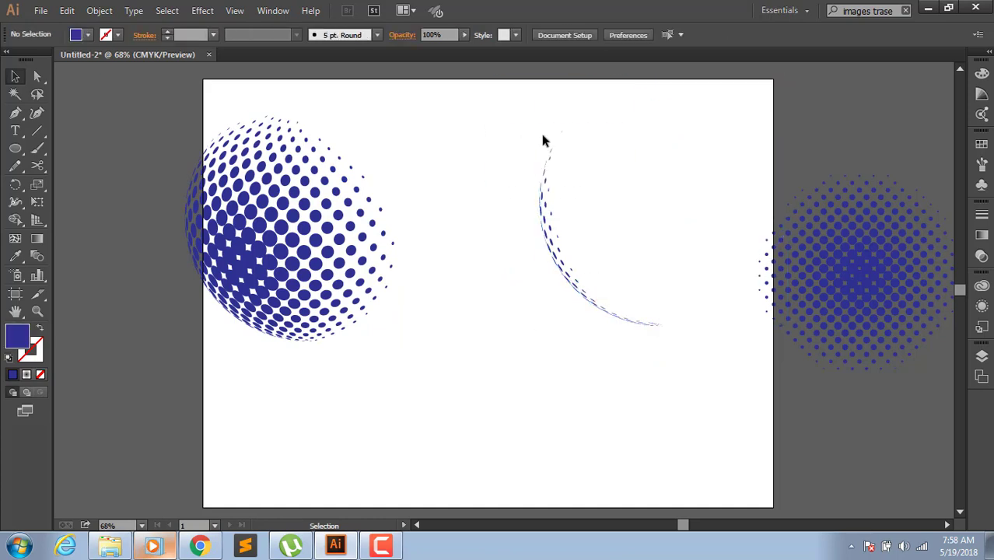
click(548, 209)
key(Delete)
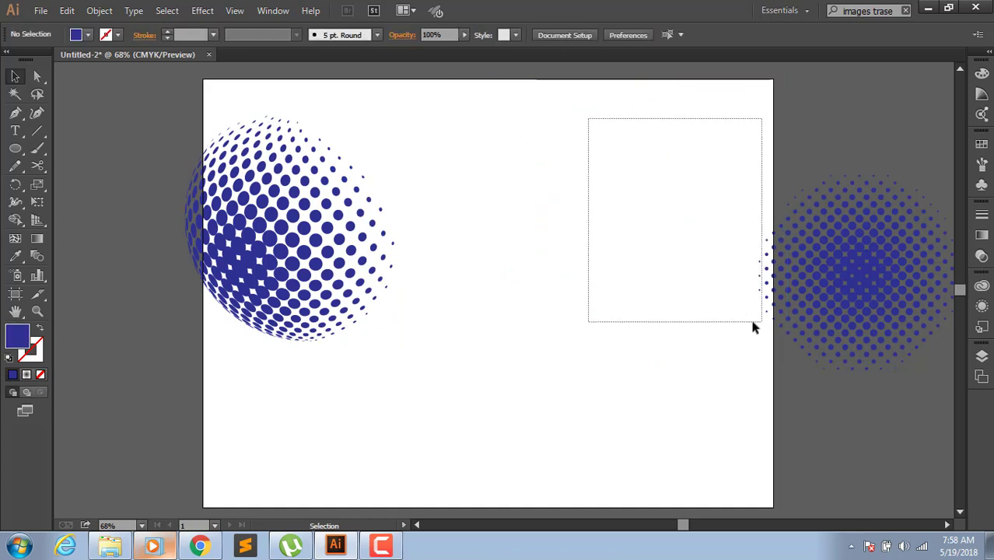
- Delete the leftover circle outline and the right halftone sphere
drag(589, 126, 753, 319)
drag(683, 389, 522, 202)
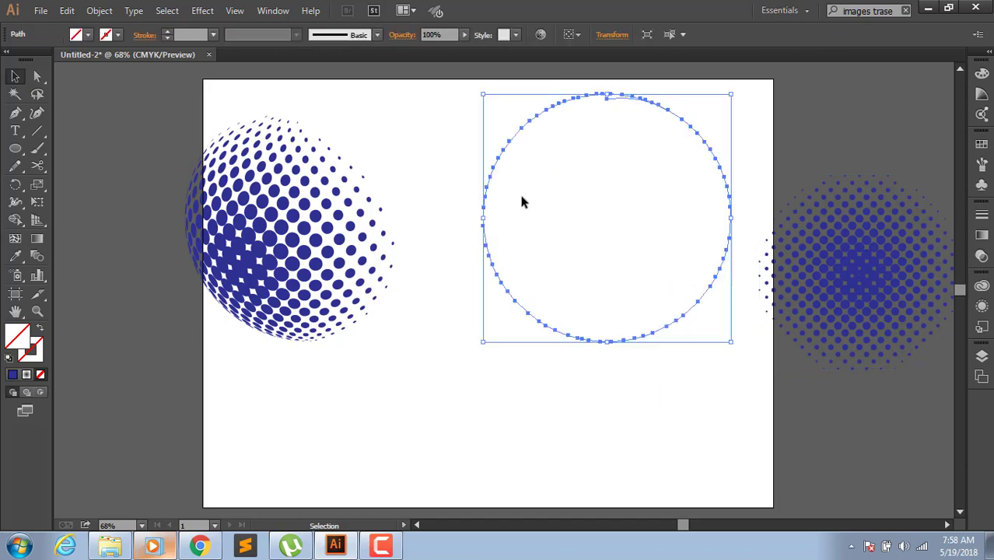
key(Delete)
click(805, 290)
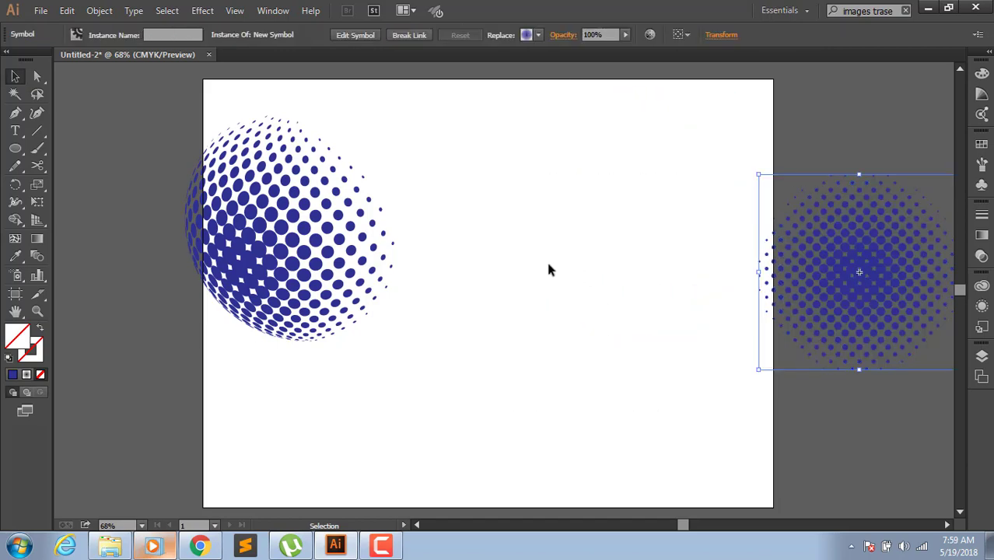
key(Delete)
- Move the remaining halftone sphere toward the artboard centre
drag(333, 238, 410, 246)
click(541, 243)
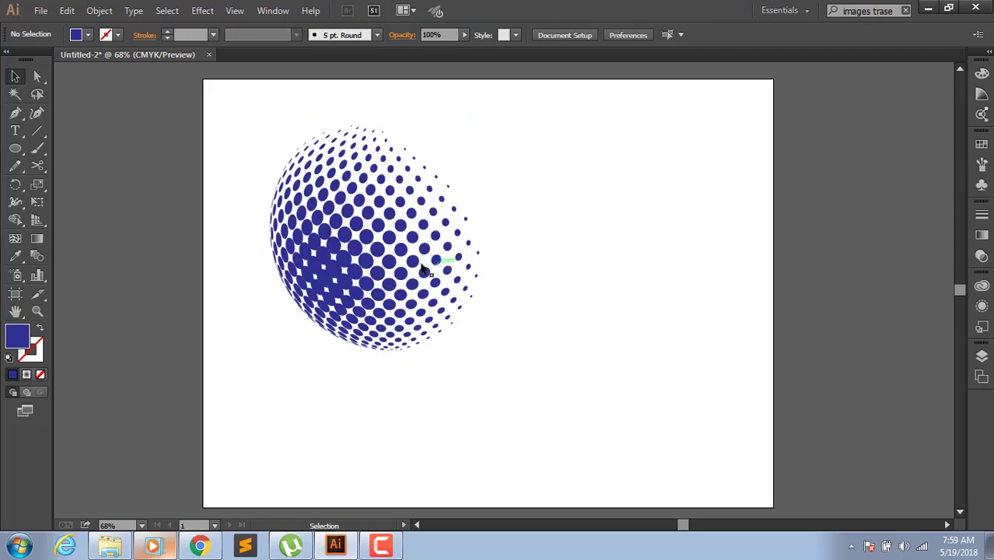
drag(471, 277, 483, 282)
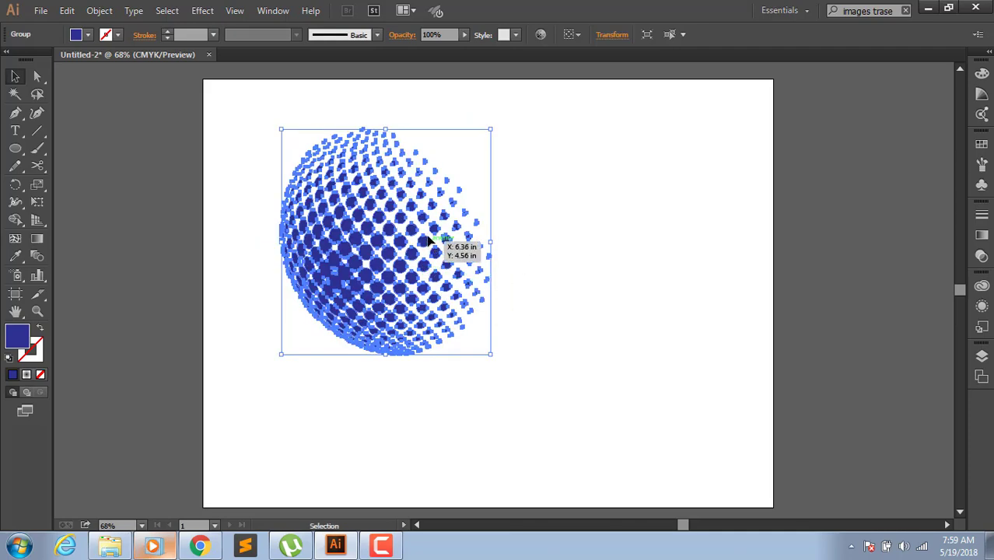
- Fill the sphere dots with the Orange, Yellow gradient preset running top to bottom
click(38, 238)
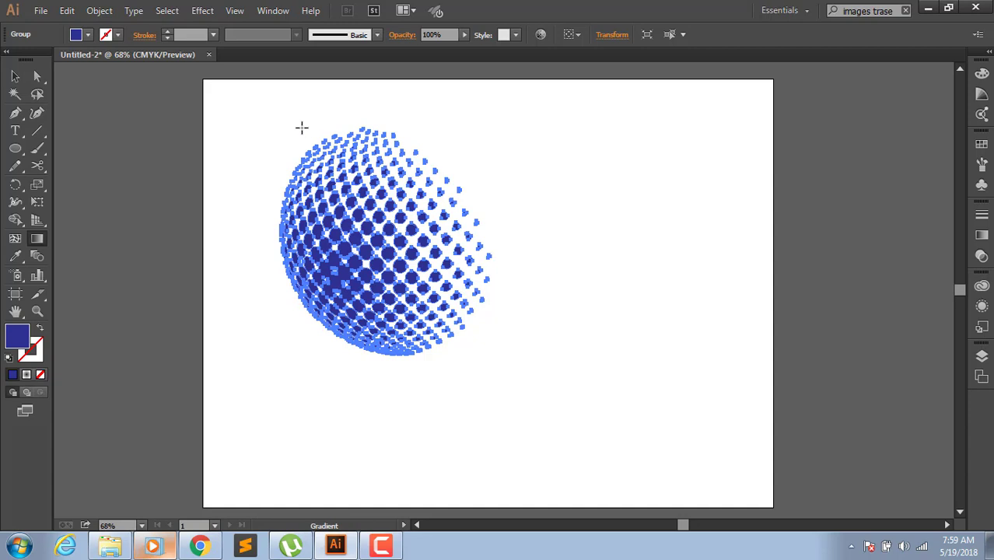
drag(299, 125, 433, 346)
click(977, 236)
click(817, 227)
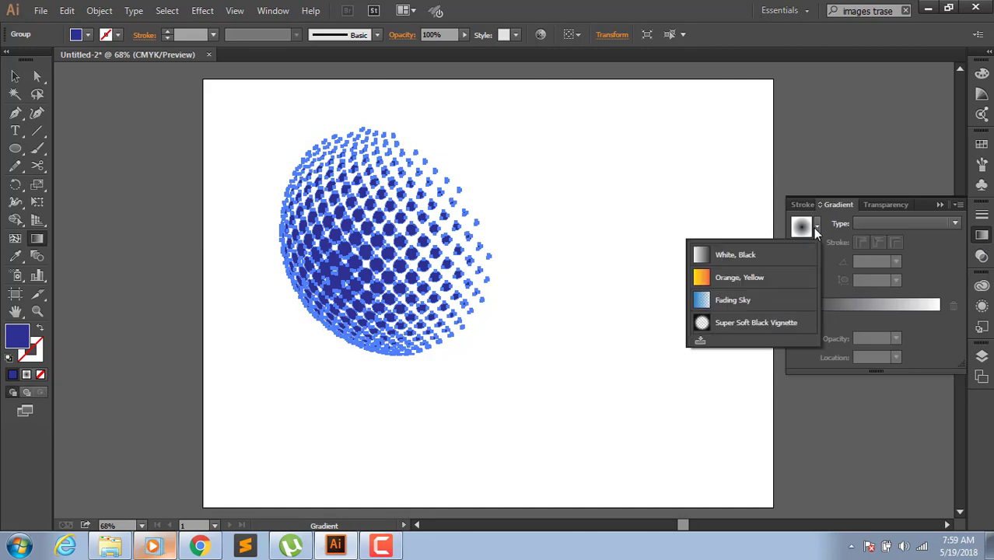
click(751, 283)
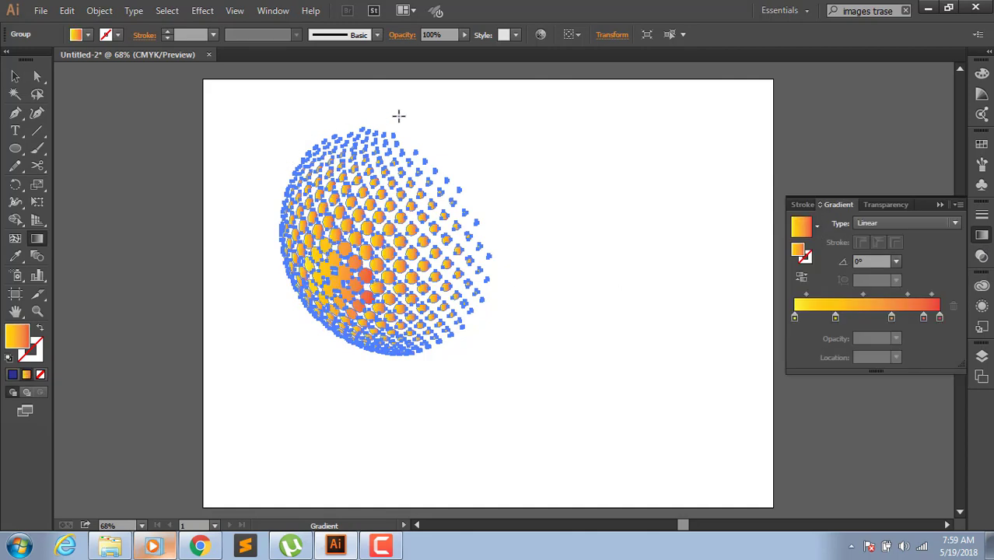
drag(399, 116, 379, 358)
- Reverse the Orange, Yellow gradient's colour direction on the sphere dots
click(15, 76)
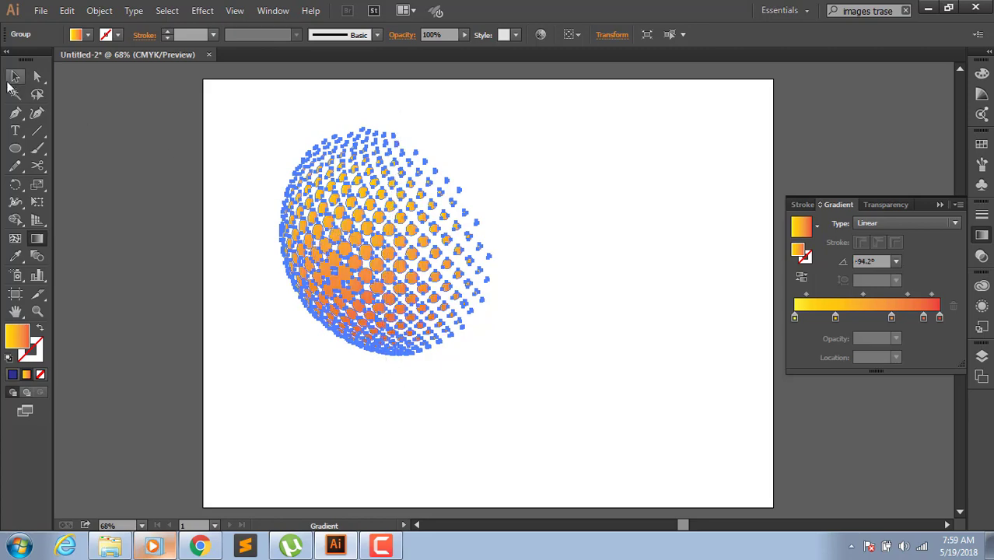
click(317, 113)
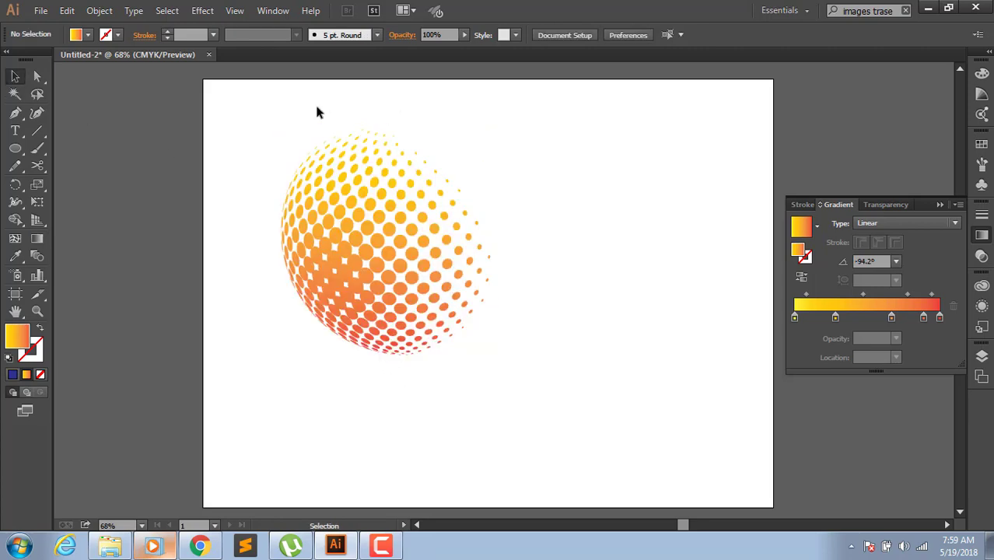
click(342, 204)
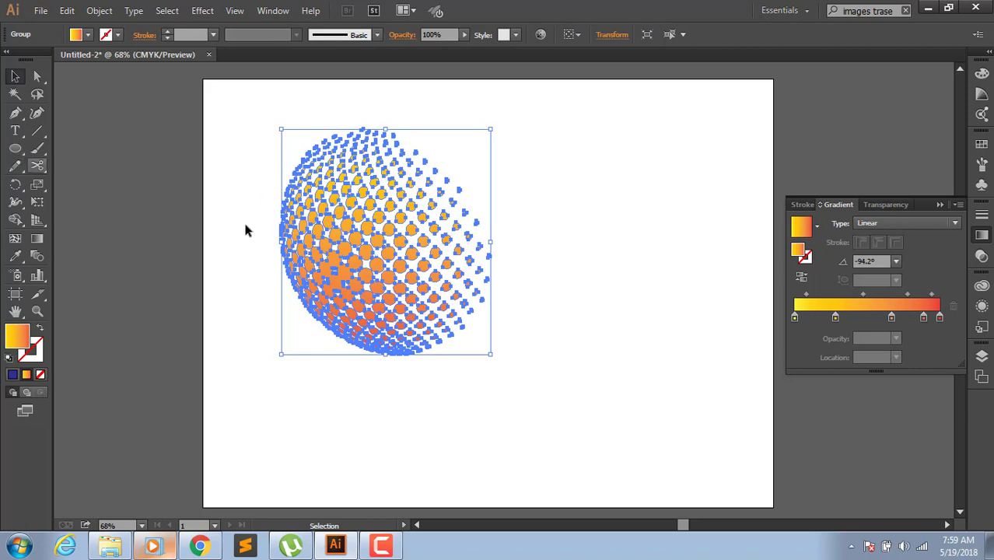
click(807, 280)
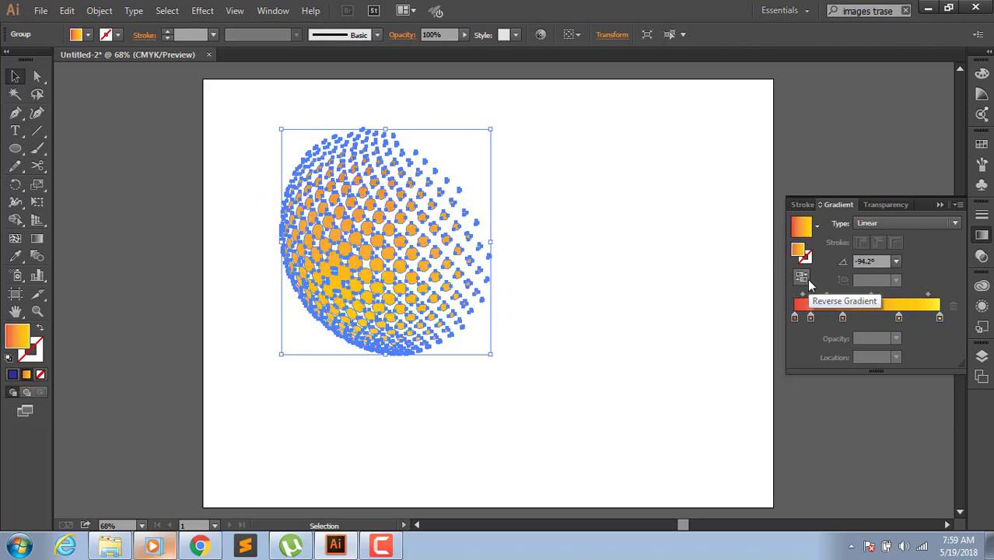
click(610, 205)
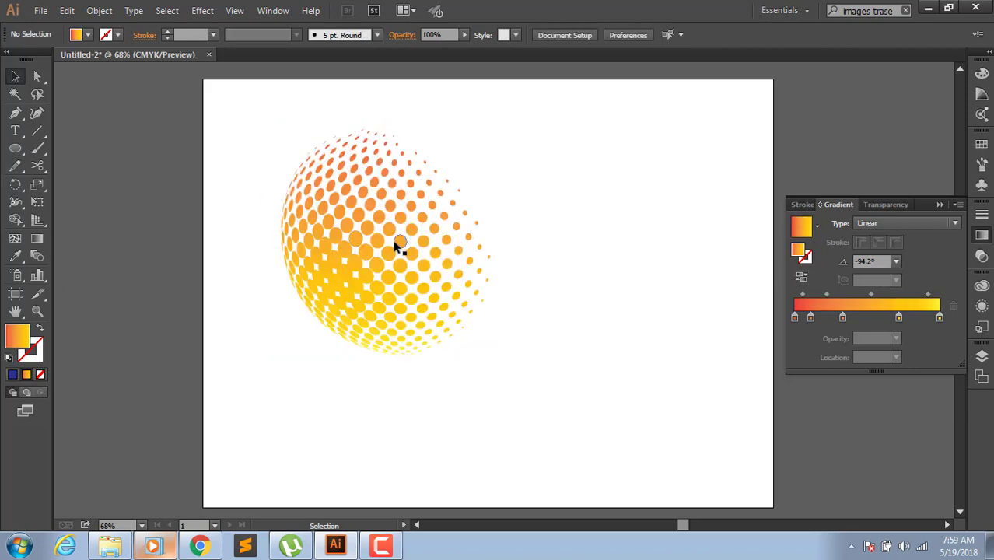
click(440, 272)
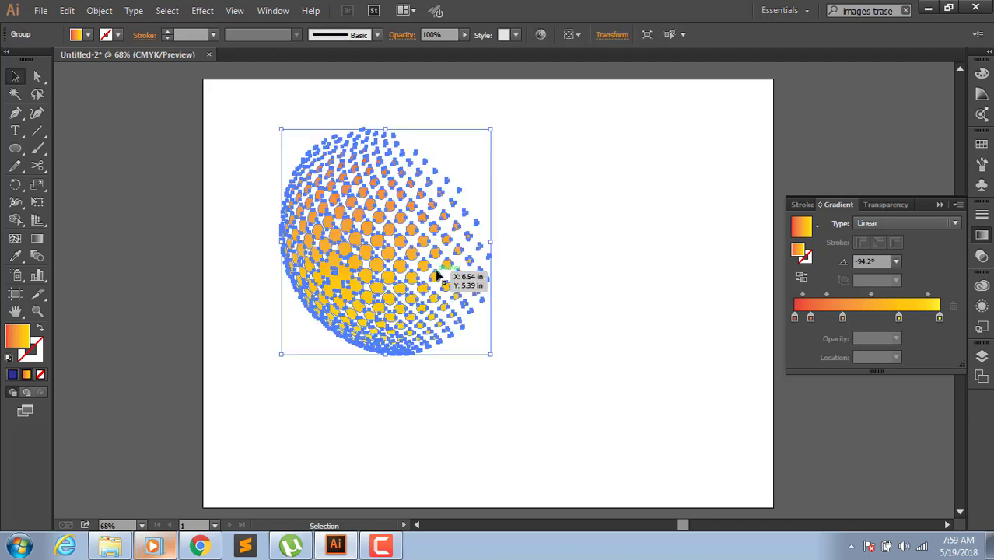
- Redraw the gradient diagonally at -43.3° and settle on the reversed colour direction
click(37, 239)
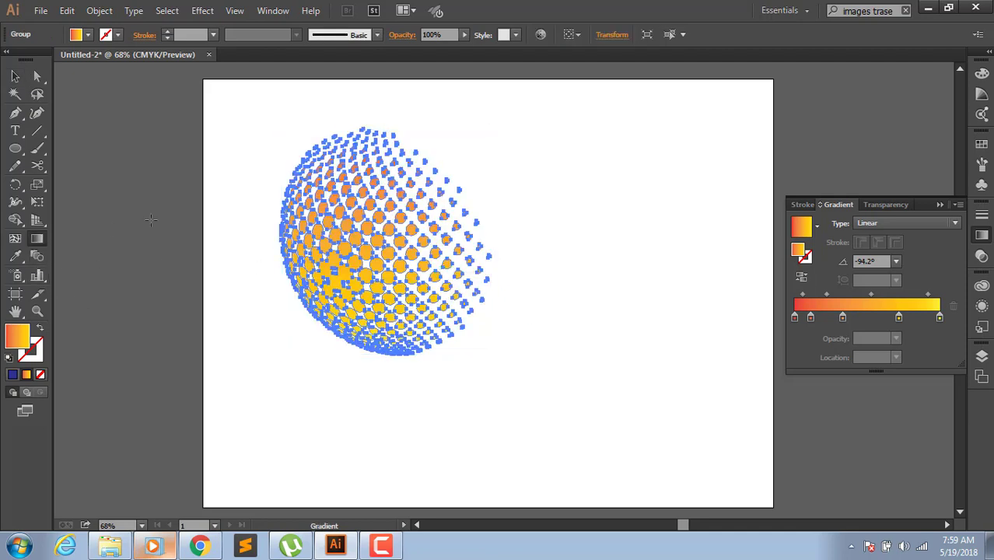
drag(288, 178, 459, 338)
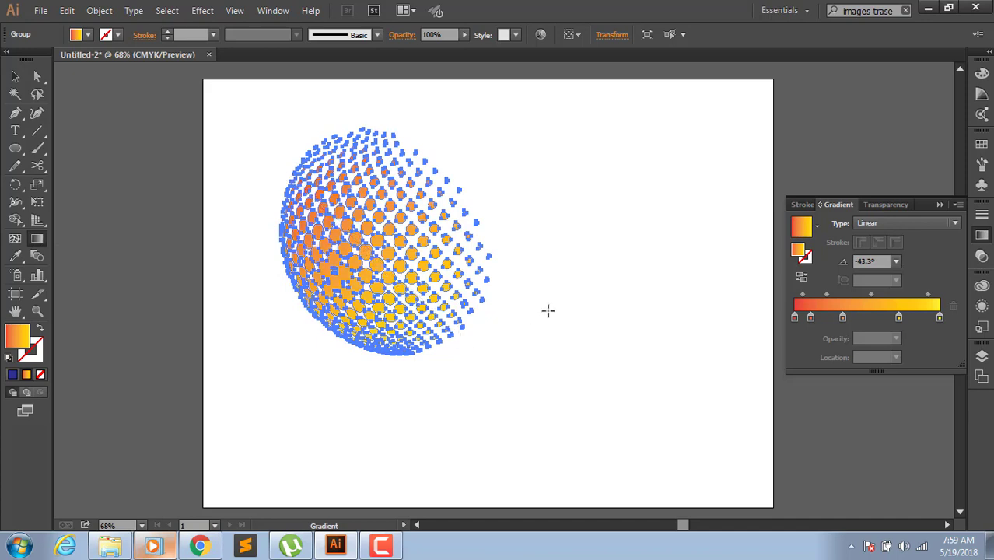
click(14, 75)
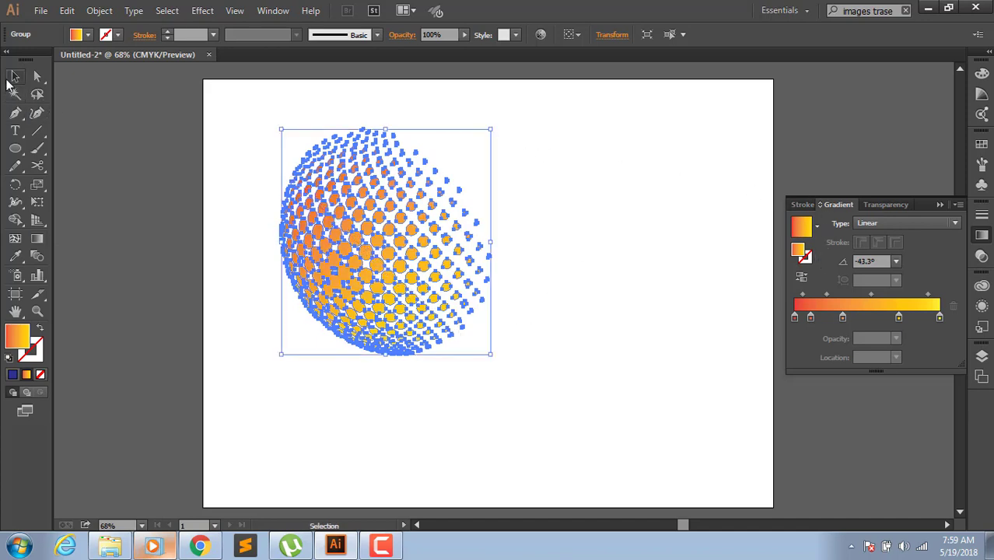
click(556, 165)
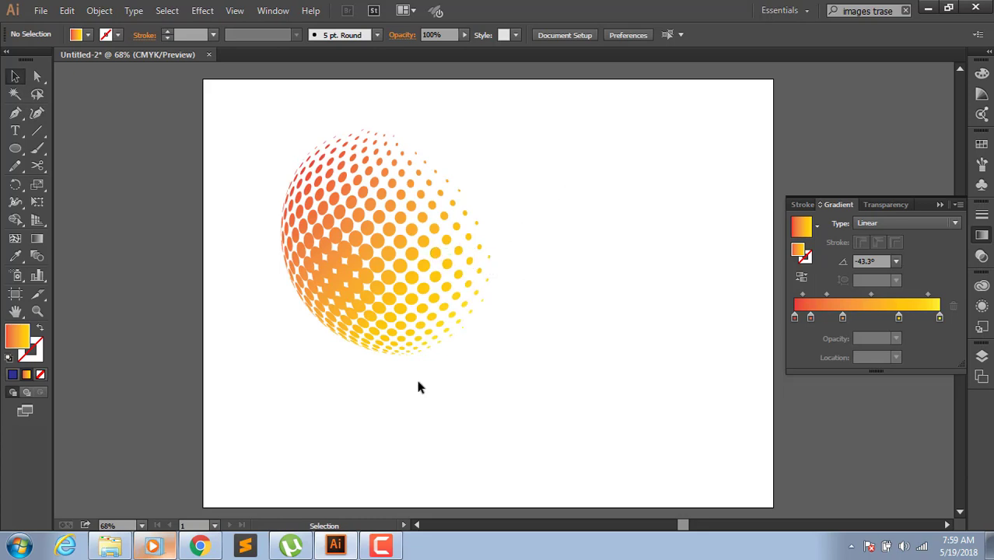
click(401, 317)
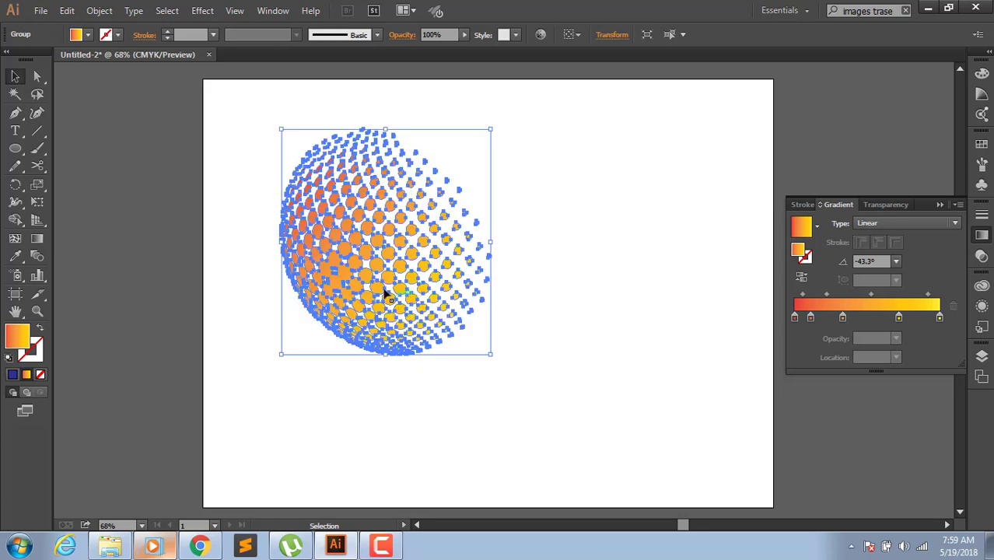
click(802, 277)
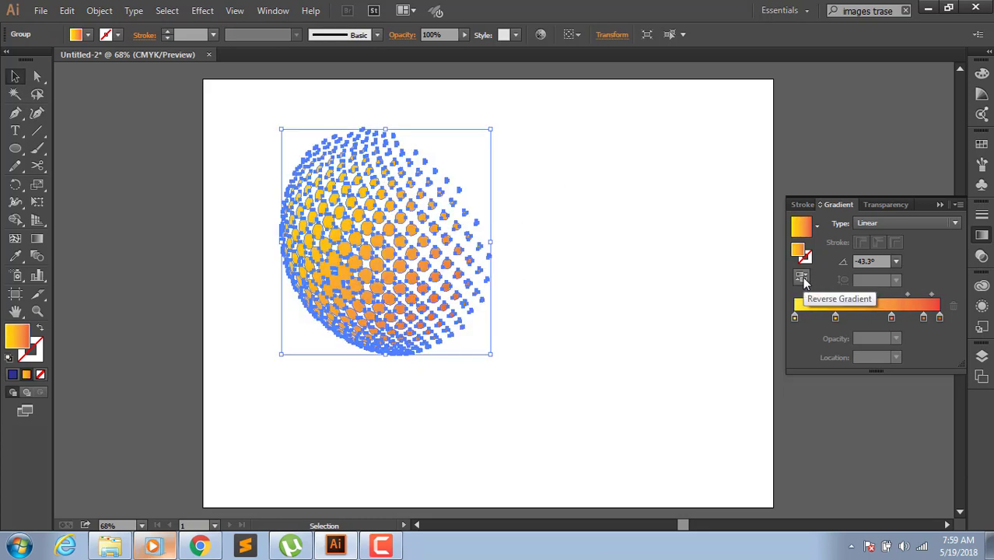
click(802, 277)
click(802, 277)
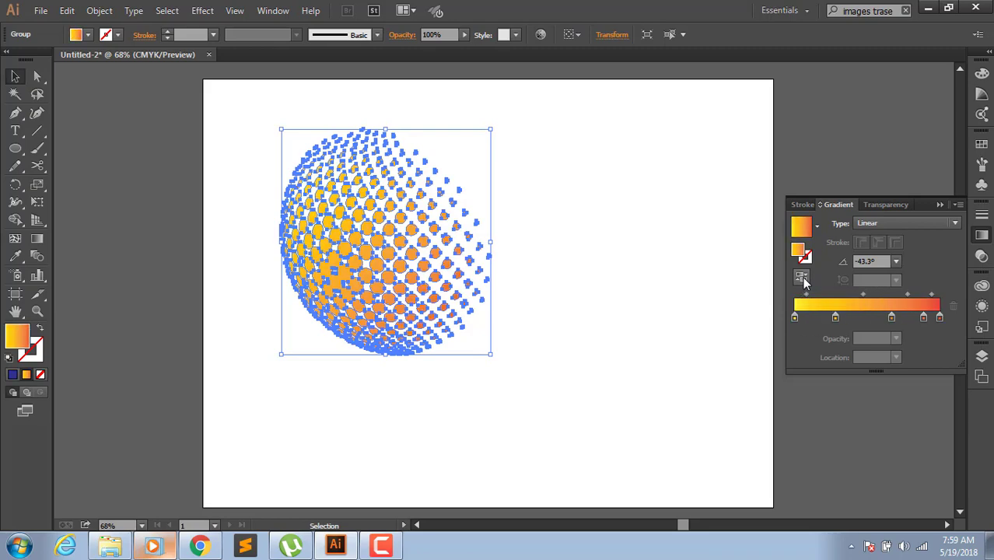
click(619, 272)
click(385, 316)
- Rotate the dot sphere more upright and shift it slightly lower
drag(498, 244, 509, 207)
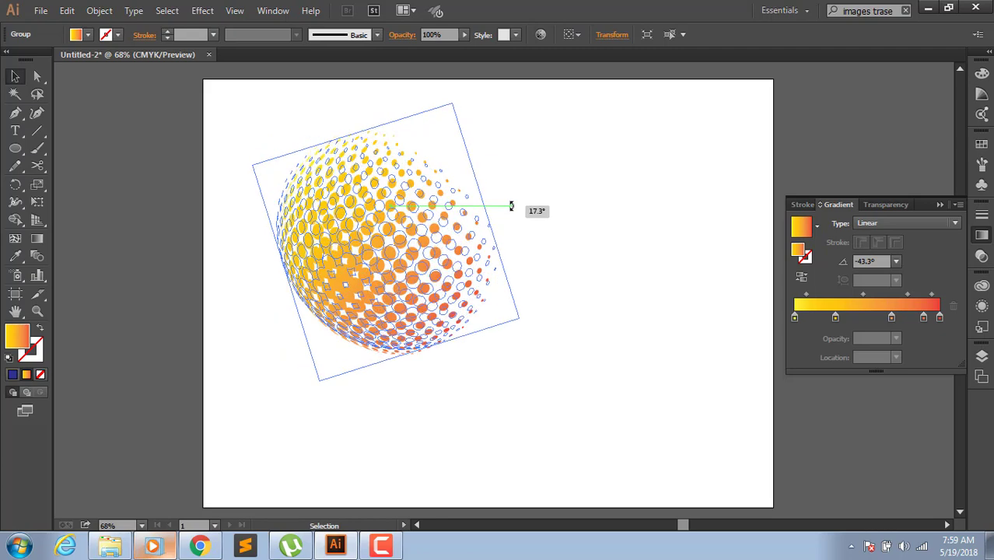
click(559, 252)
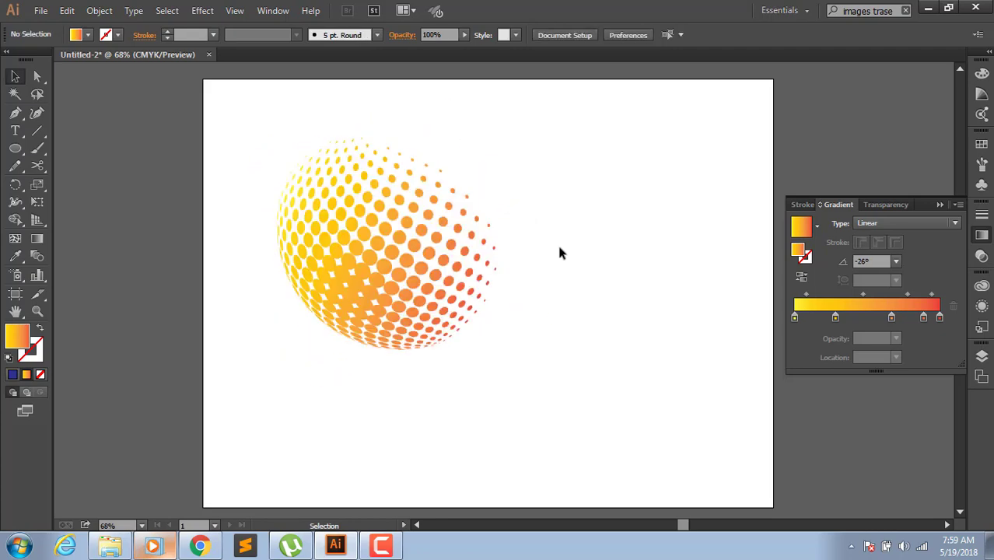
click(437, 237)
click(508, 208)
drag(459, 230, 463, 269)
click(521, 270)
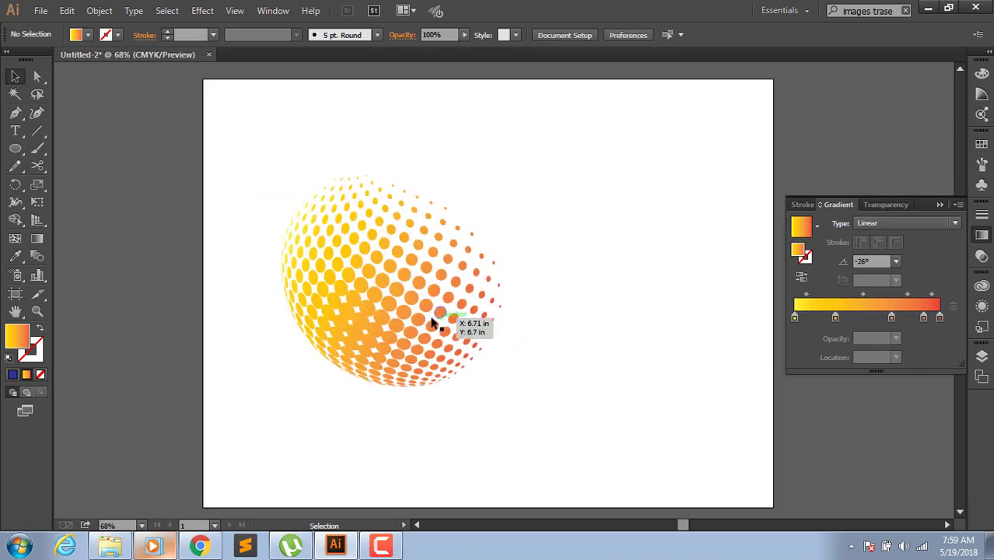
click(369, 295)
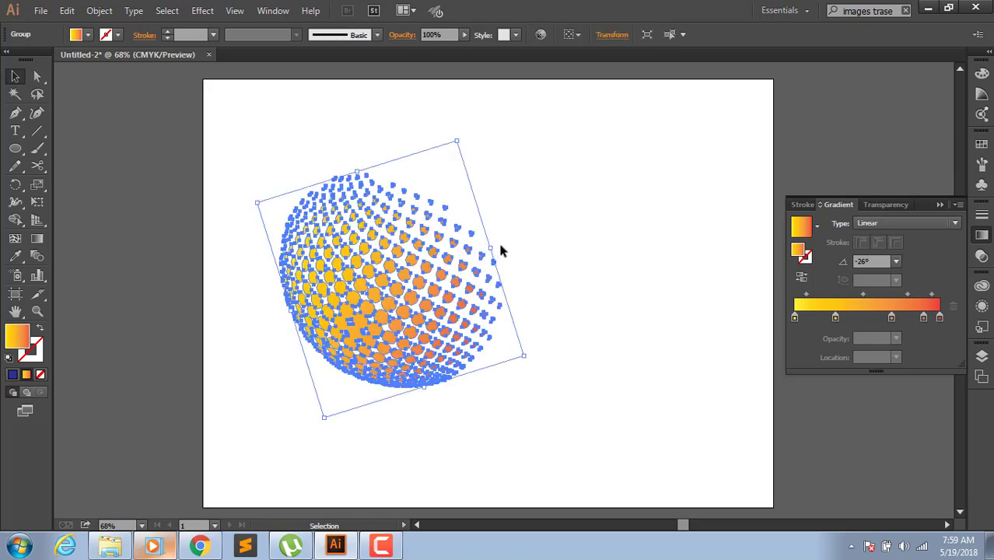
click(503, 261)
click(460, 273)
drag(496, 247, 507, 270)
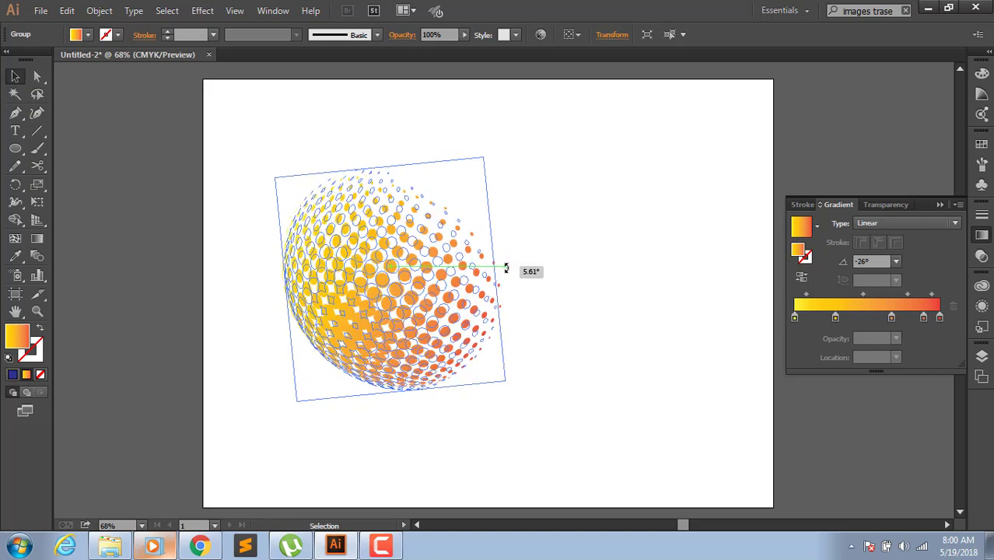
- Shrink the sphere slightly and park it off the artboard's right edge
click(525, 273)
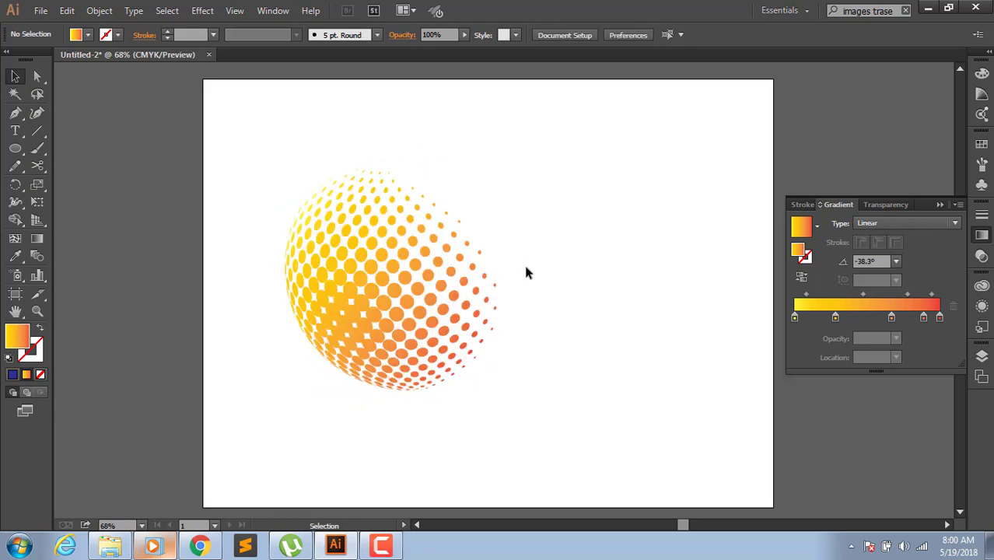
click(939, 204)
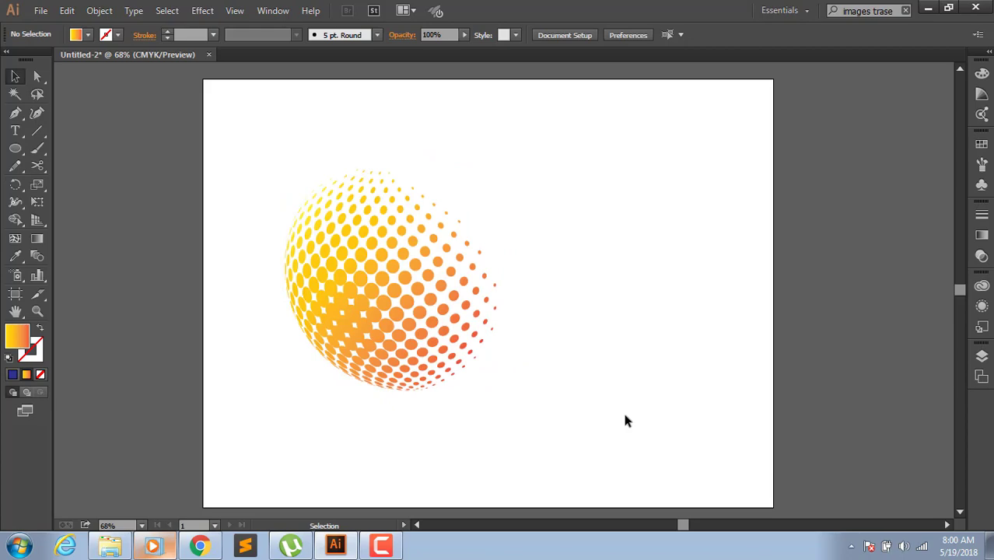
click(477, 289)
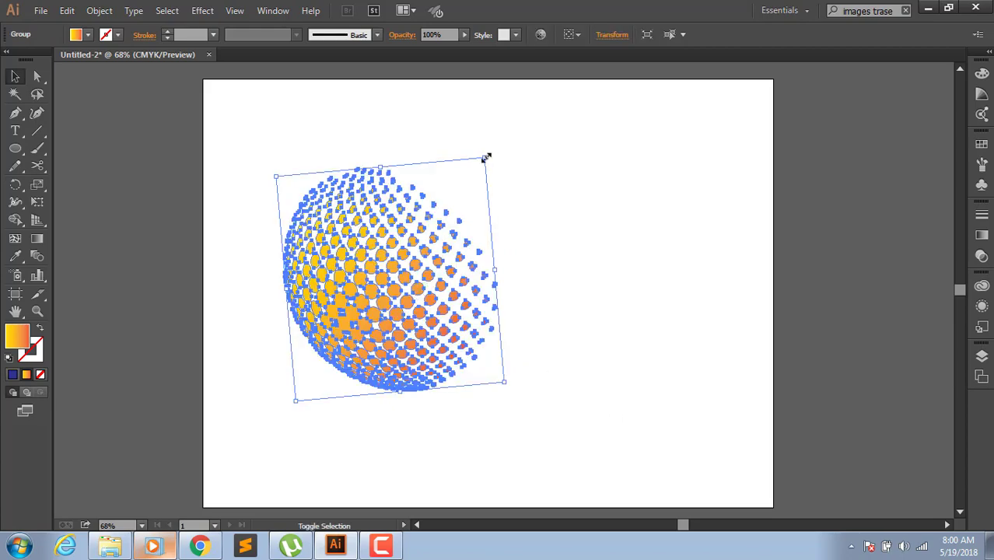
drag(486, 158, 455, 199)
click(475, 289)
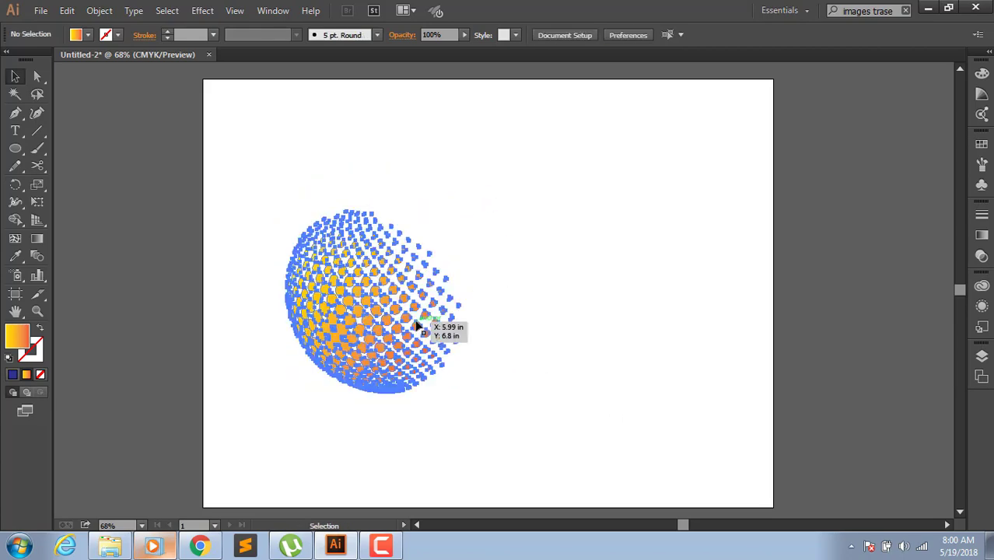
drag(418, 326, 844, 314)
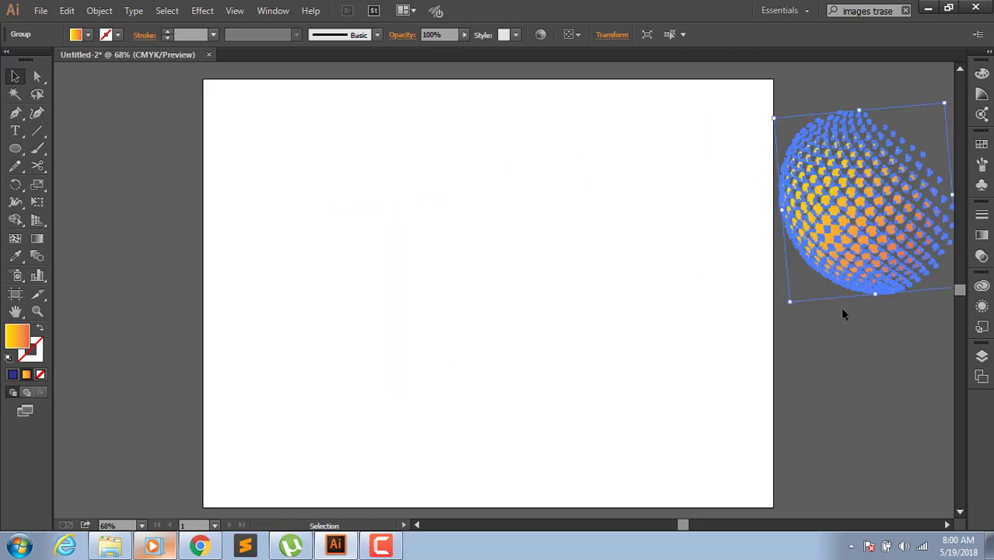
click(838, 353)
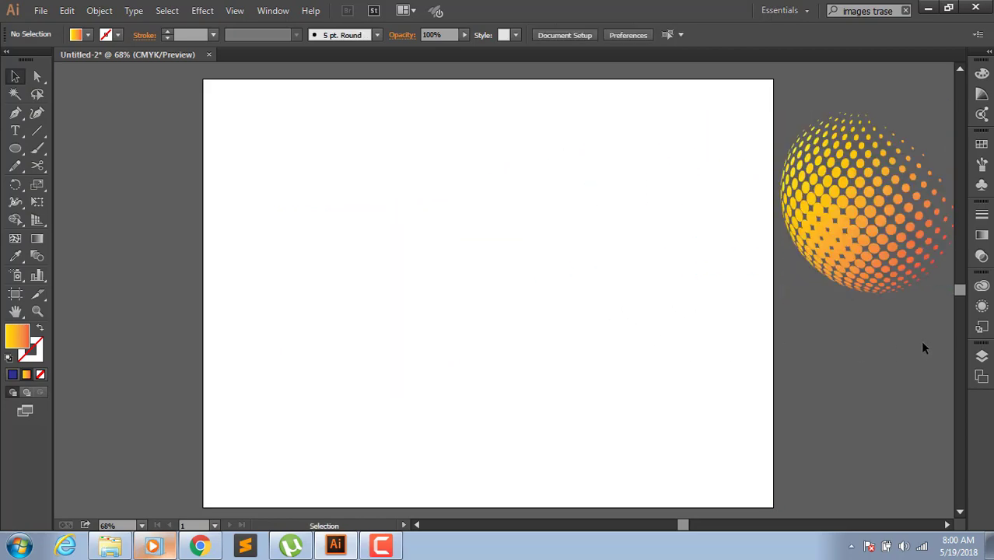
click(982, 355)
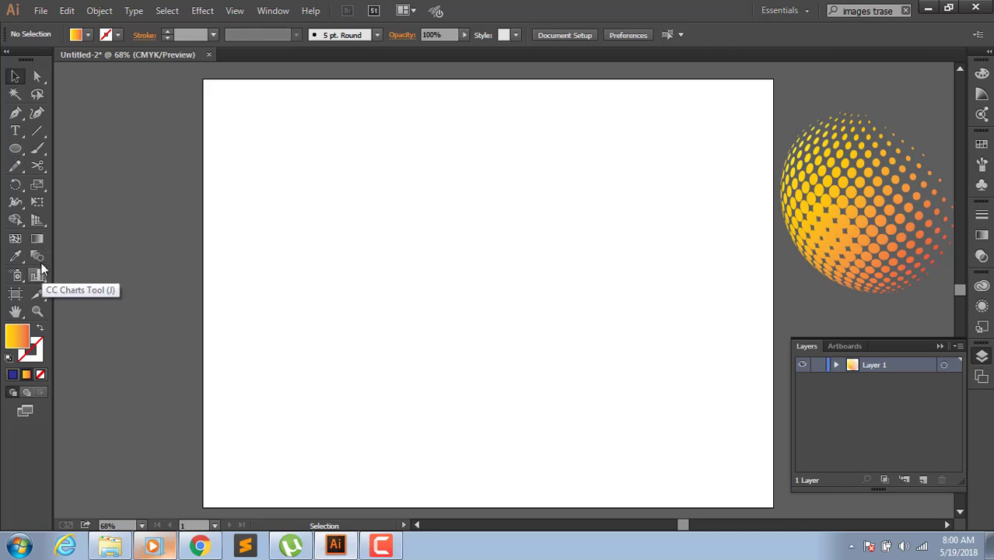
- Draw a 16 in by 12 in rectangle covering the whole artboard
click(21, 150)
click(61, 153)
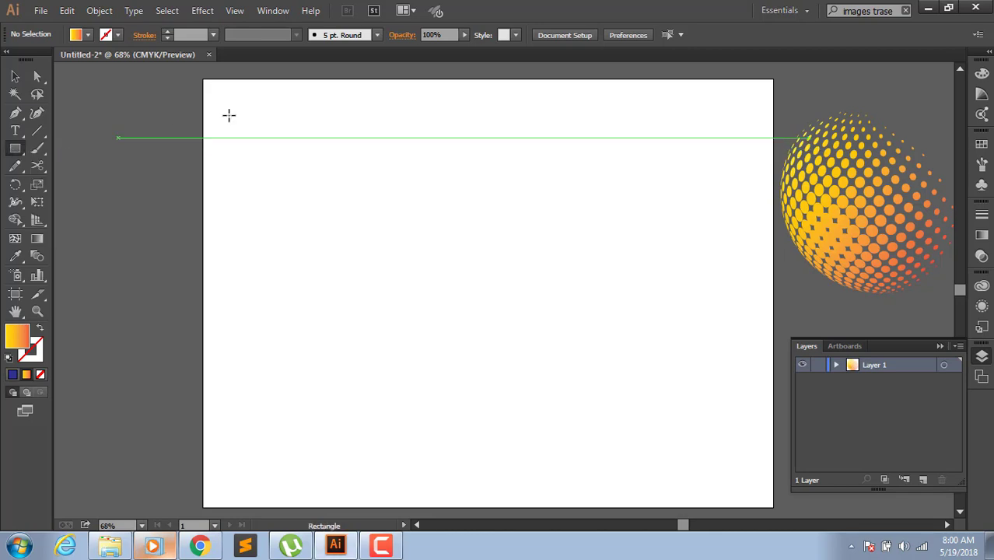
drag(201, 77, 776, 285)
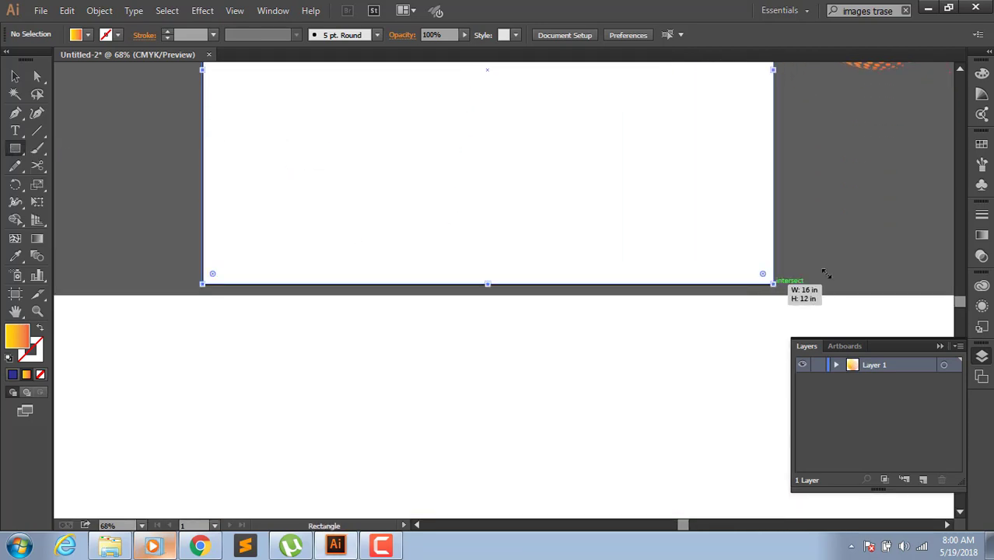
- Fill the rectangle with the white-to-black linear gradient swatch
click(88, 36)
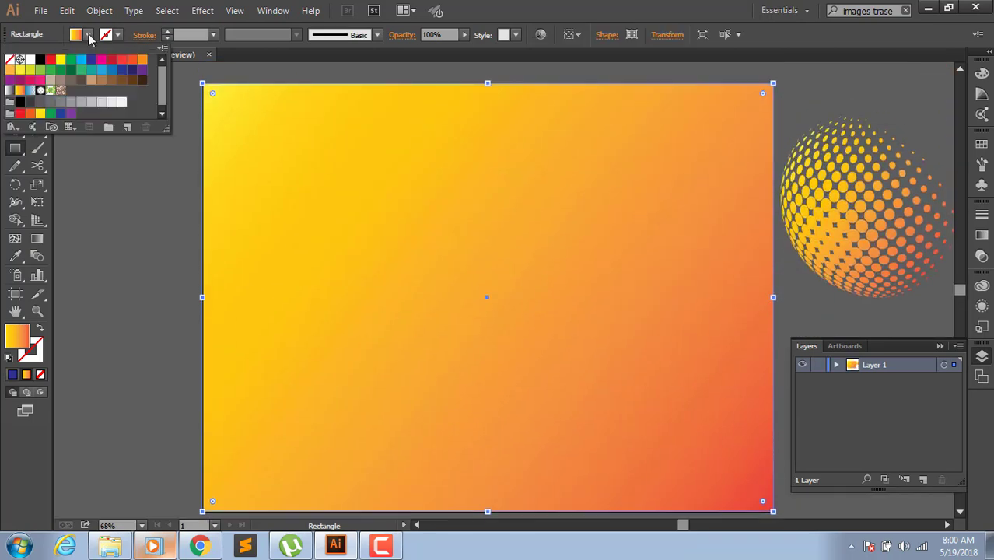
click(9, 90)
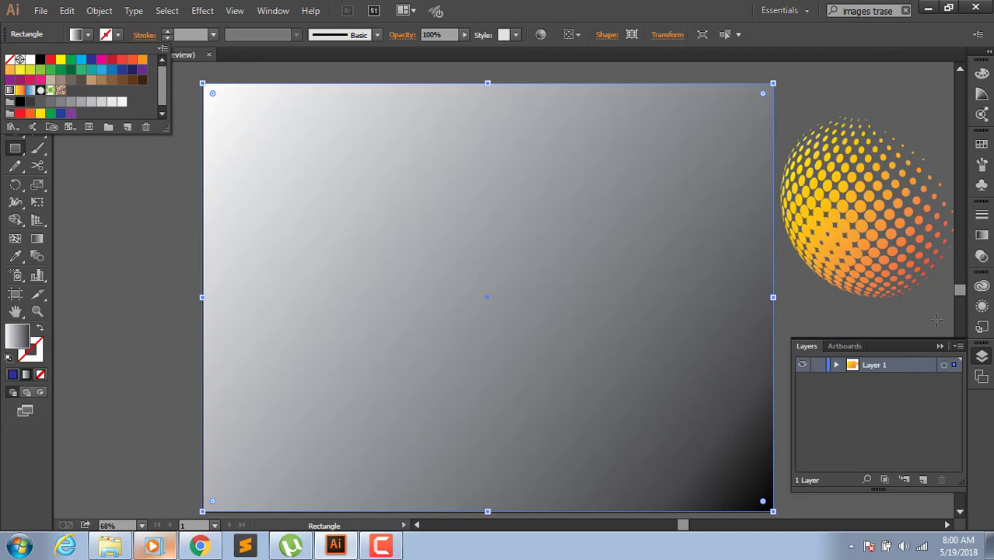
click(982, 236)
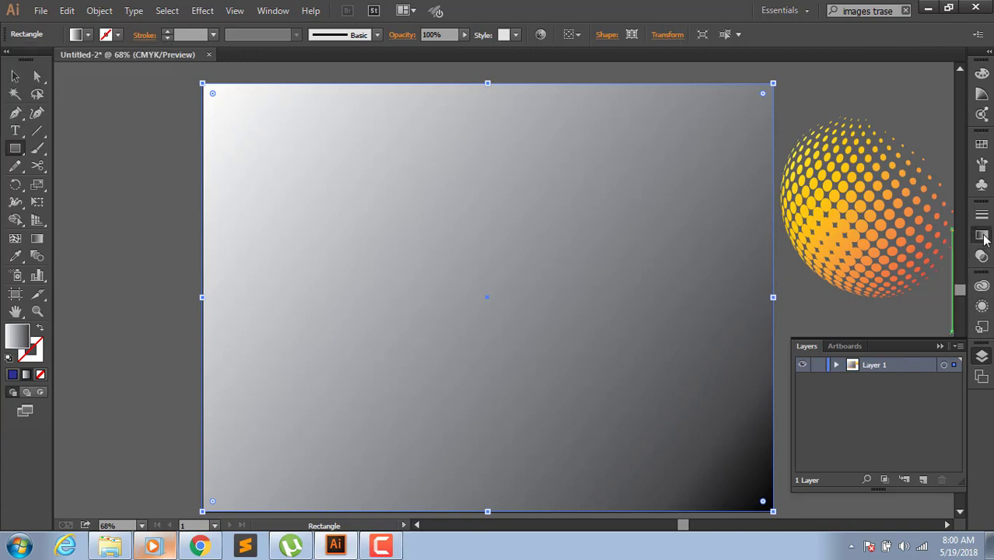
click(981, 236)
- Change the rectangle's gradient type to Radial
click(887, 224)
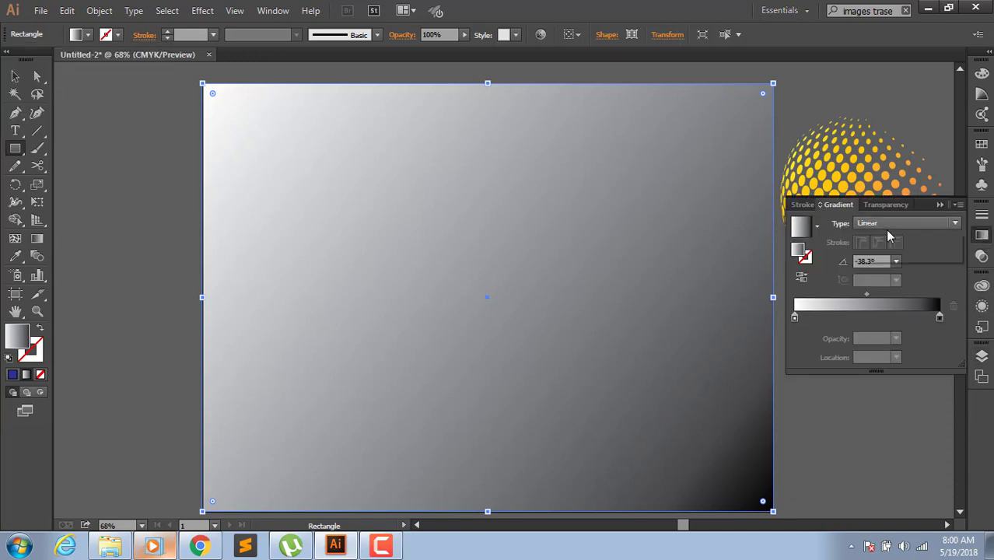
click(887, 255)
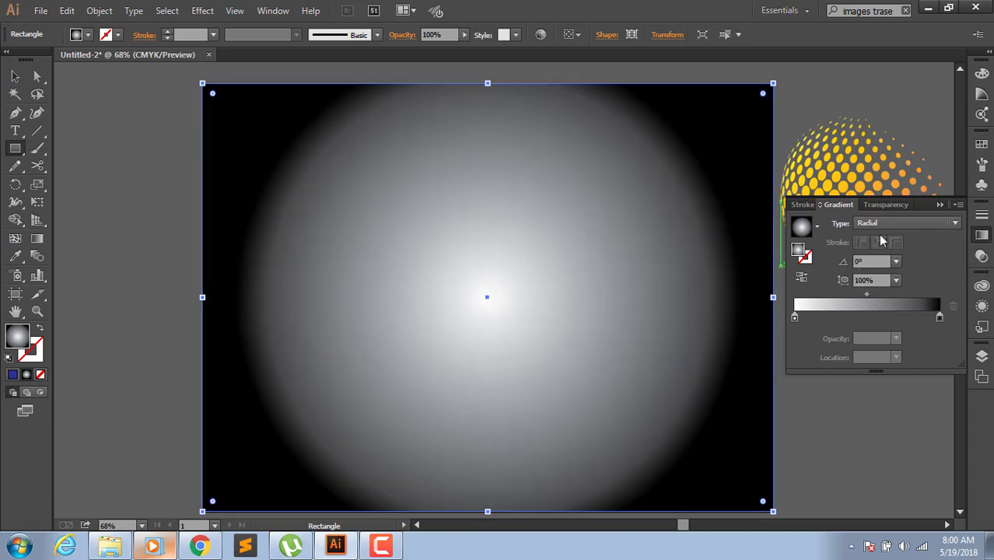
click(887, 204)
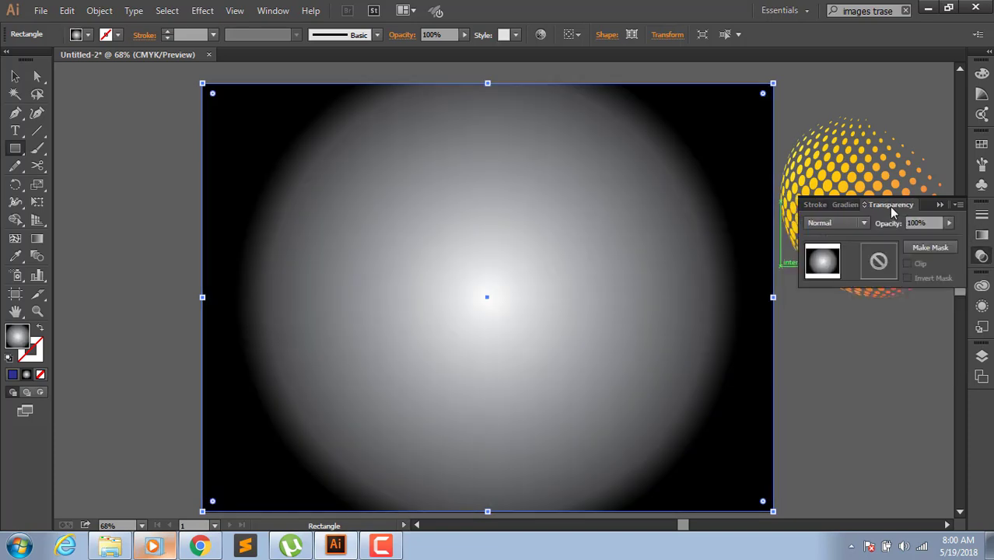
click(813, 204)
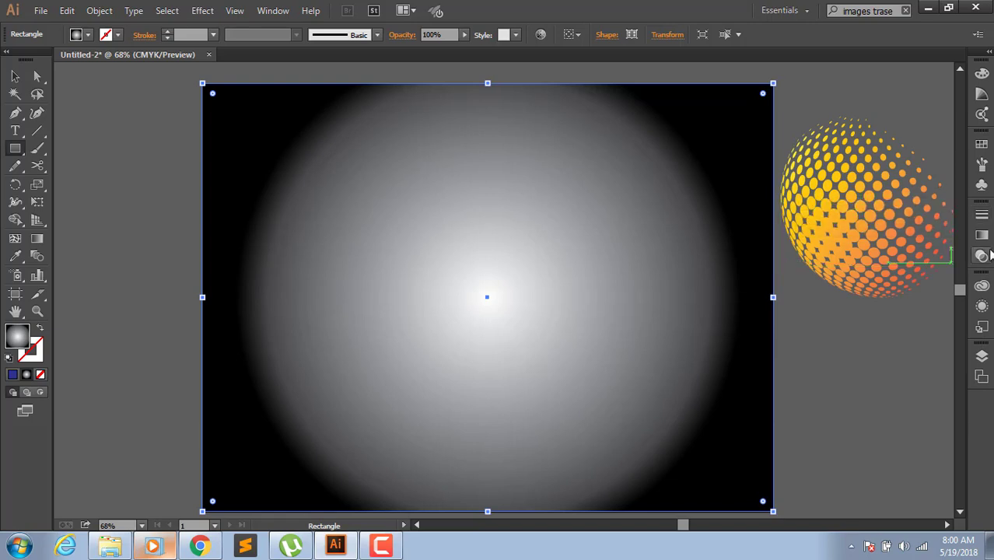
click(982, 234)
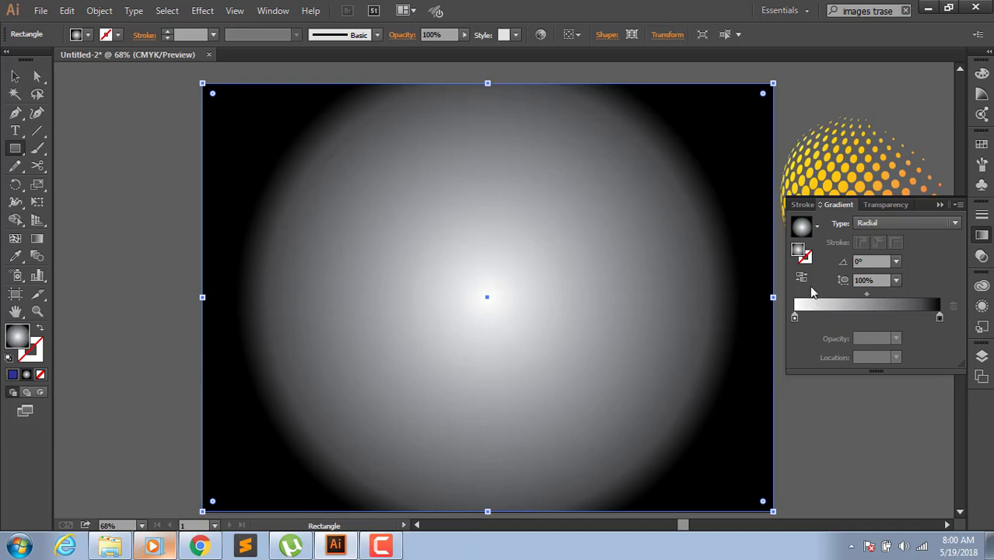
- Keep the radial gradient's white centre and move its midpoint to 77.64%
click(802, 277)
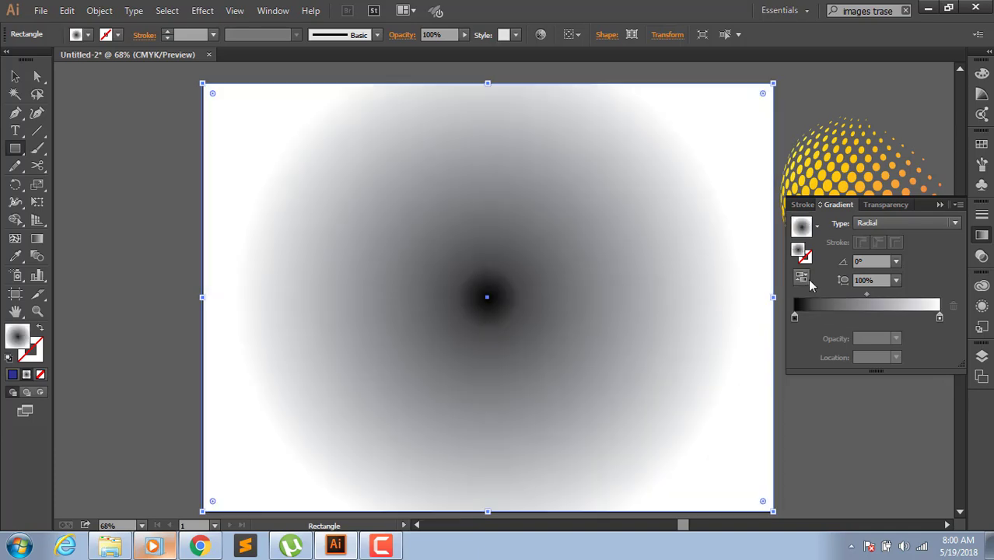
drag(871, 301, 844, 300)
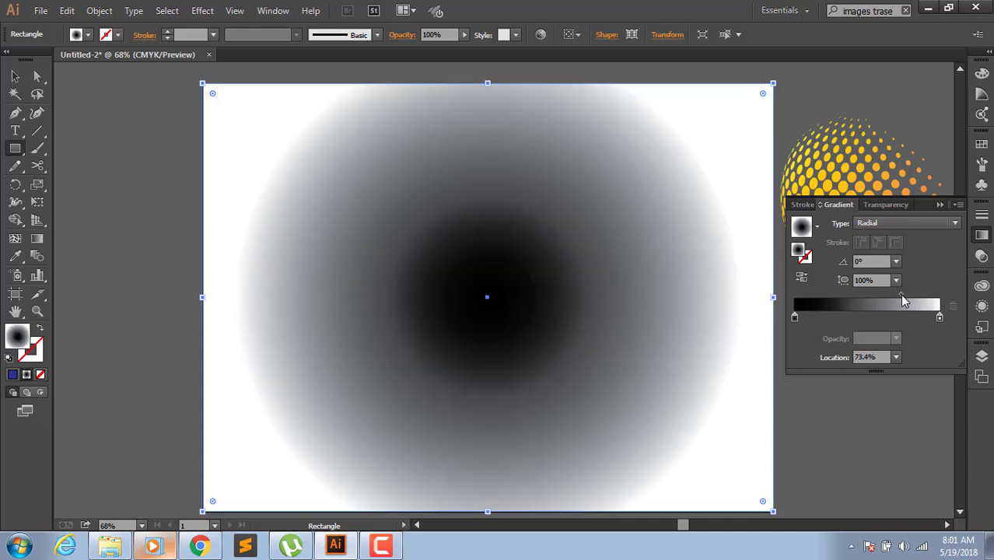
mouse_move(844, 300)
mouse_down()
mouse_move(927, 302)
mouse_move(870, 301)
mouse_up()
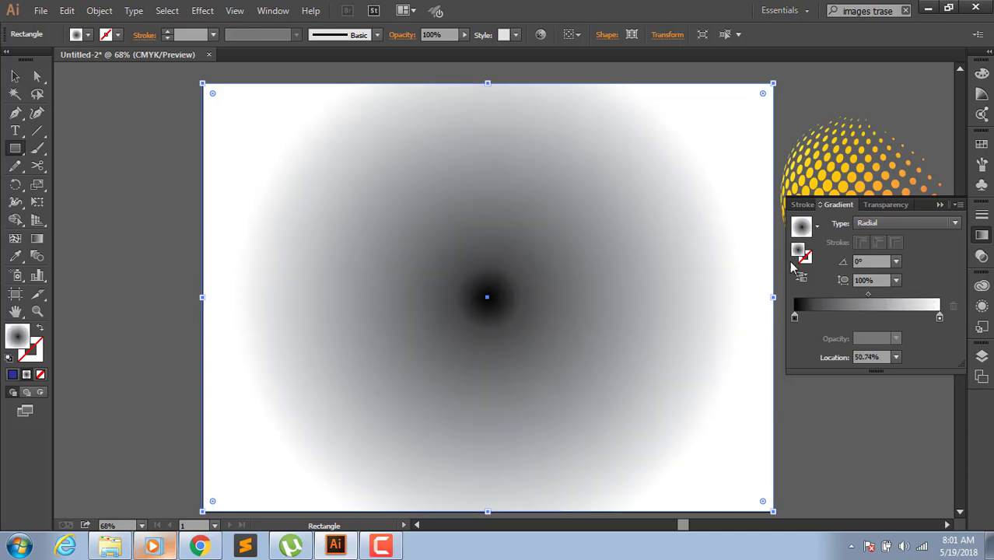
click(801, 278)
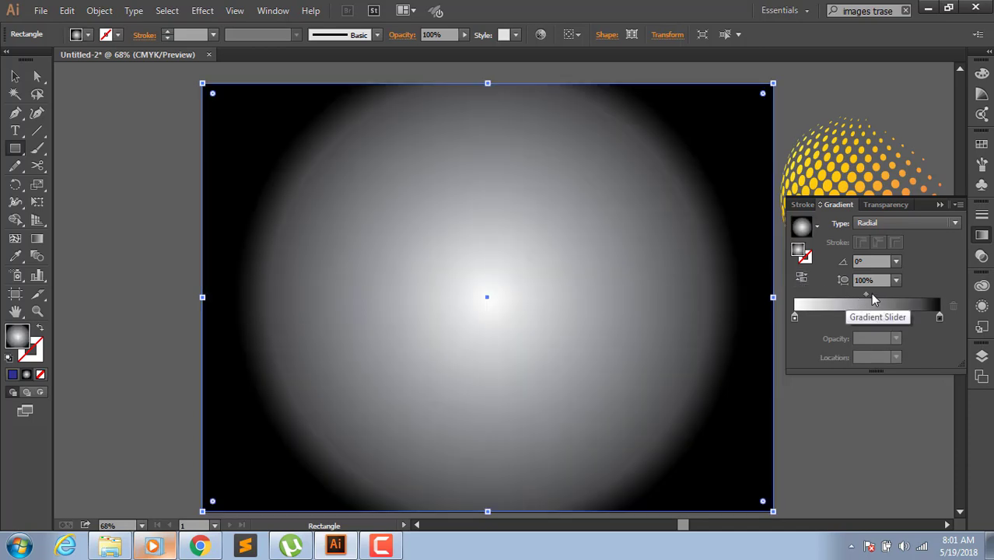
mouse_move(869, 294)
mouse_down()
mouse_move(939, 294)
mouse_move(873, 295)
mouse_move(896, 297)
mouse_up()
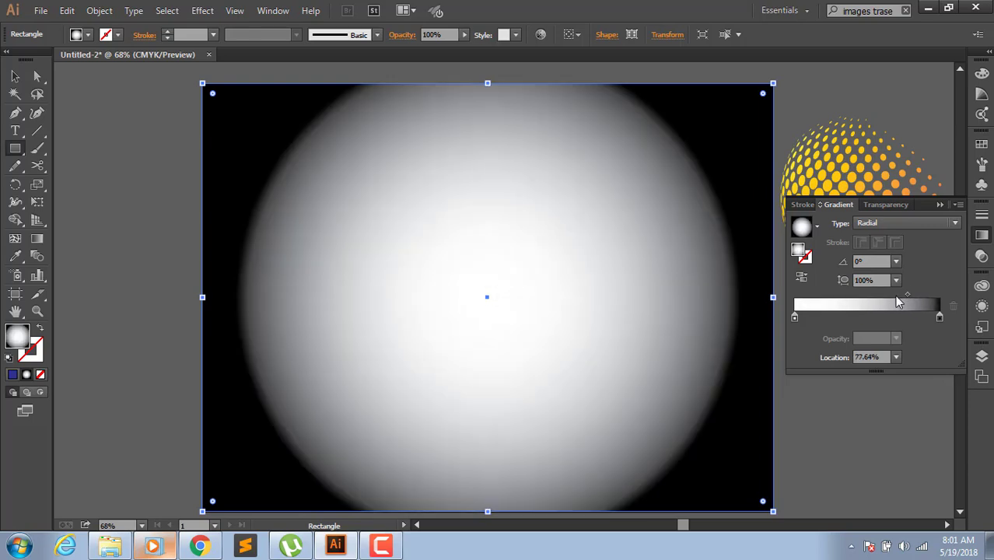
- Adjust the opacity of the gradient's black and white stops, setting the centre colour to 60%
click(941, 321)
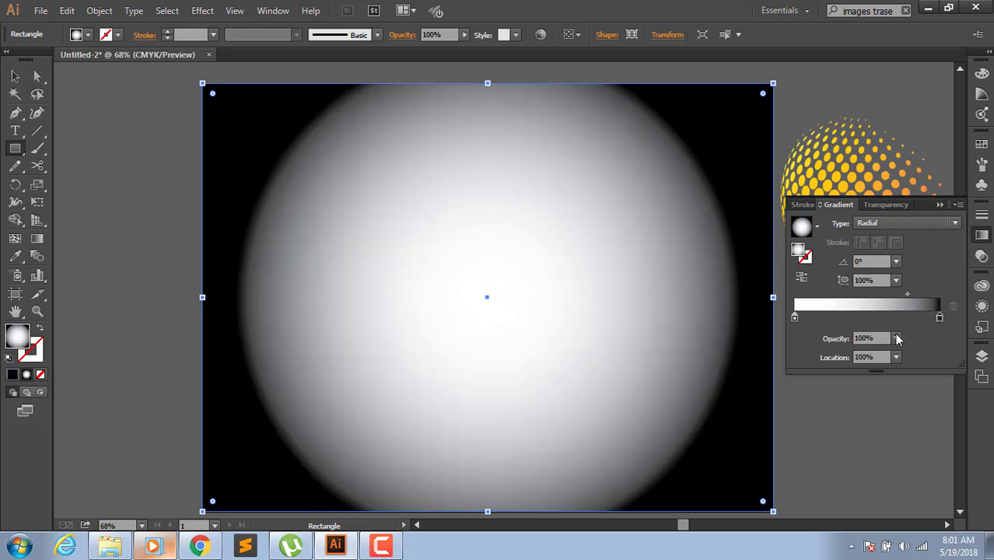
click(898, 338)
click(912, 391)
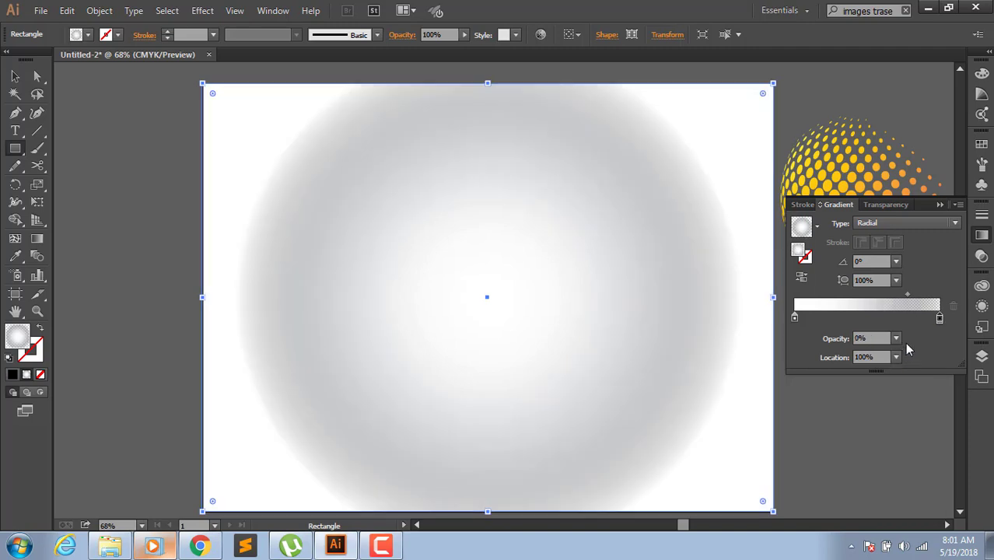
click(795, 319)
click(899, 341)
click(915, 353)
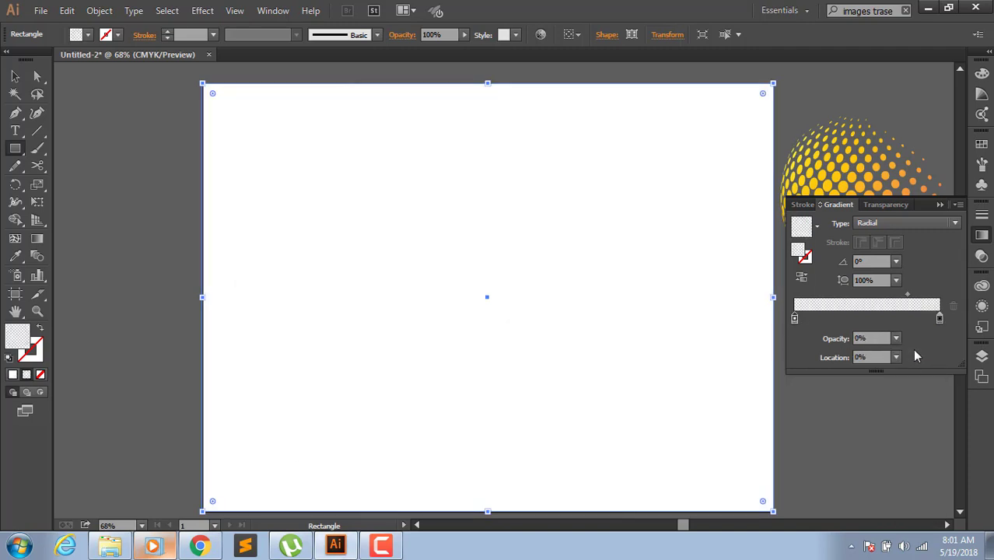
click(898, 340)
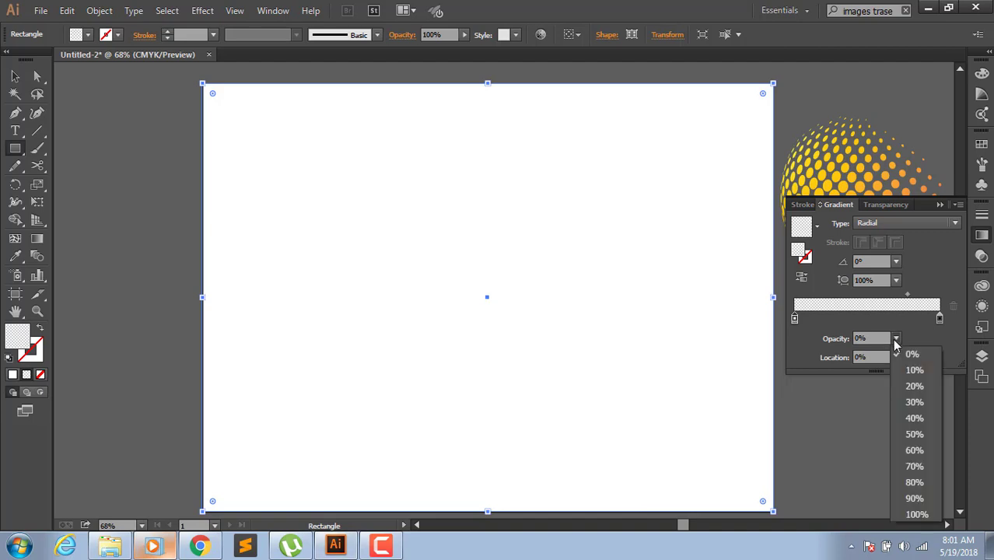
click(922, 465)
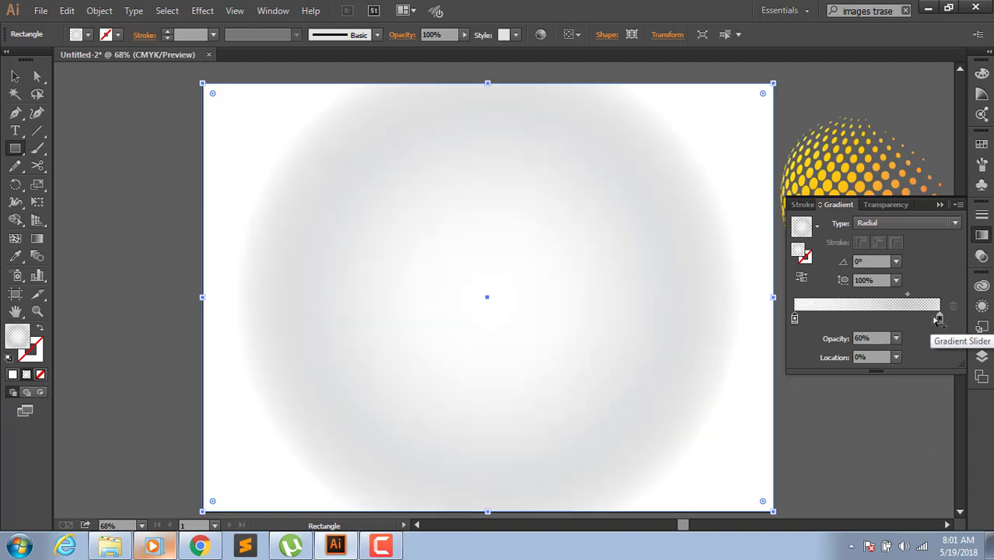
- Widen the white centre by moving the white stop to 58.13% and the midpoint to narrow the grey ring
drag(794, 317, 869, 317)
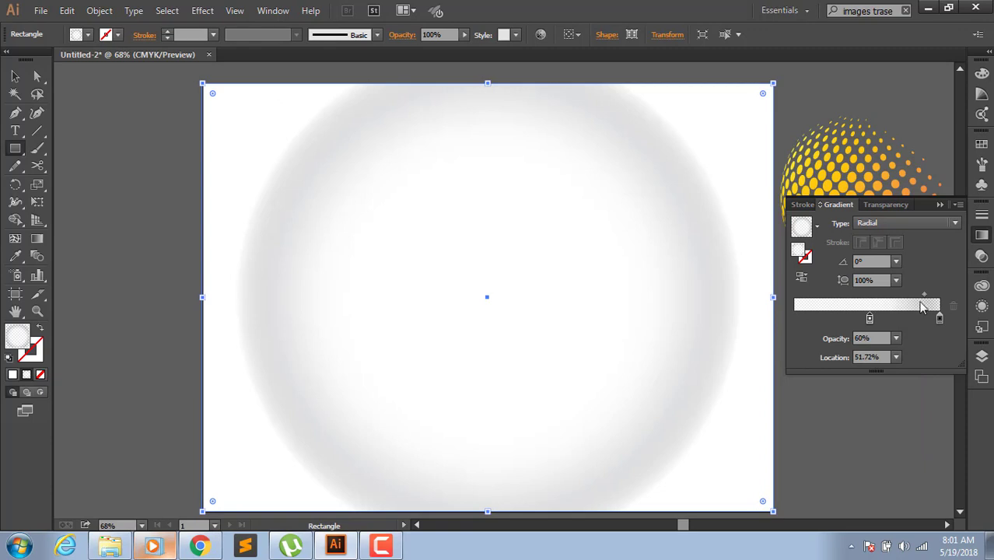
drag(927, 297, 877, 299)
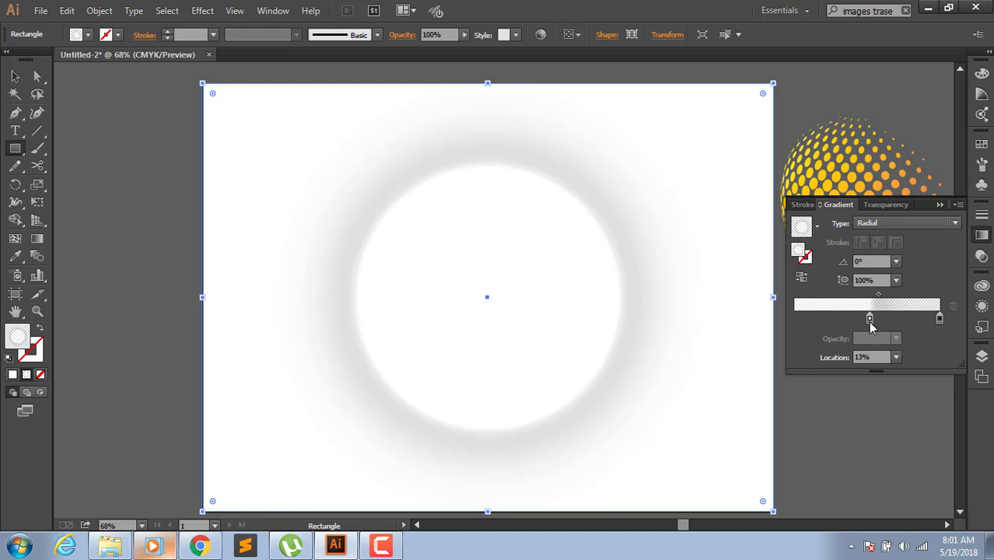
mouse_move(870, 321)
mouse_down()
mouse_move(879, 321)
mouse_move(867, 327)
mouse_up()
click(940, 205)
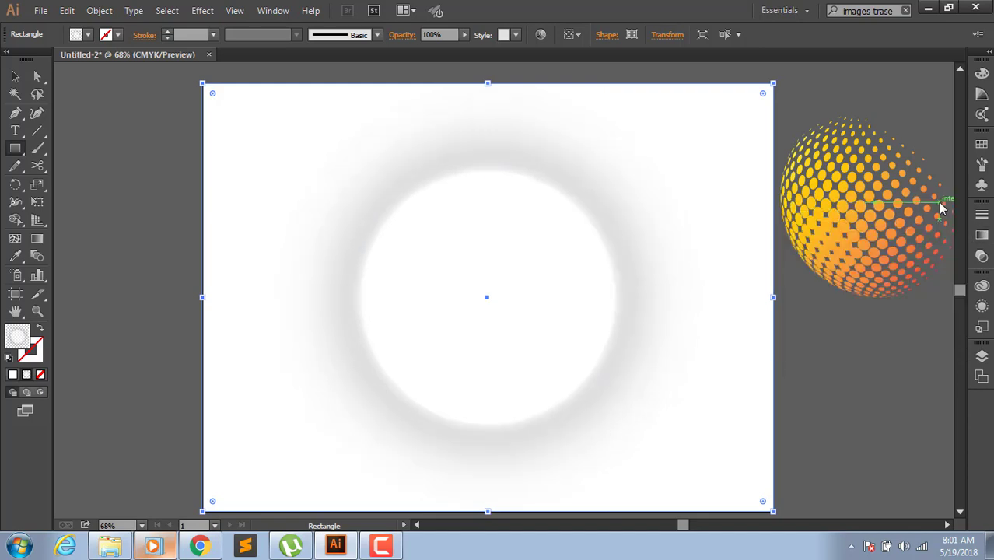
click(14, 78)
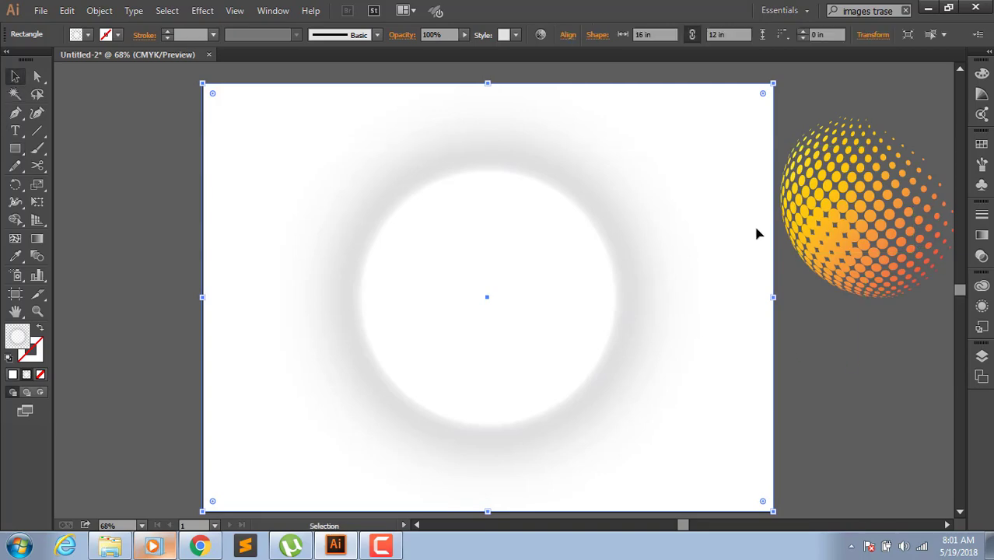
- Move the halftone sphere onto the artboard centre and rotate it clockwise
click(869, 389)
click(588, 359)
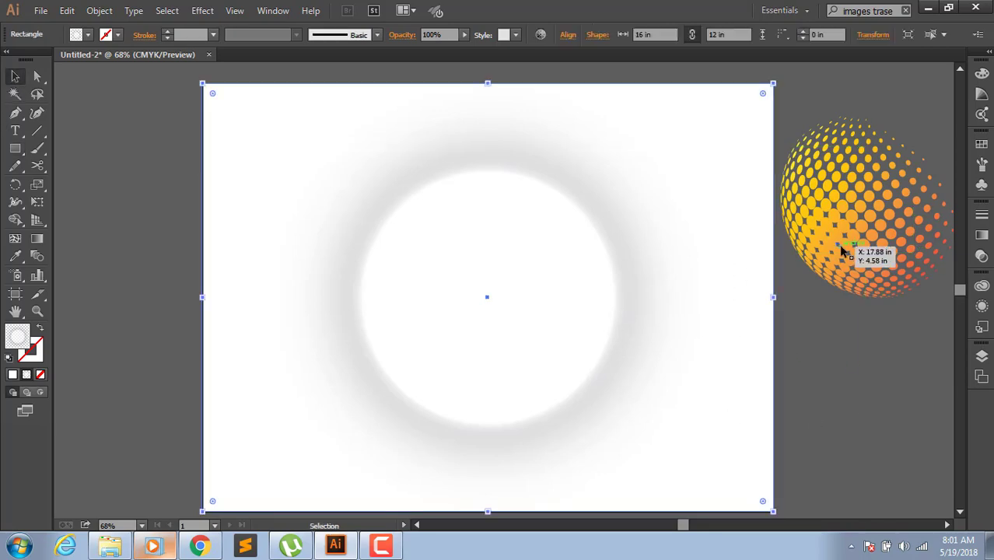
mouse_move(866, 255)
mouse_down()
mouse_move(479, 387)
mouse_move(537, 390)
mouse_up()
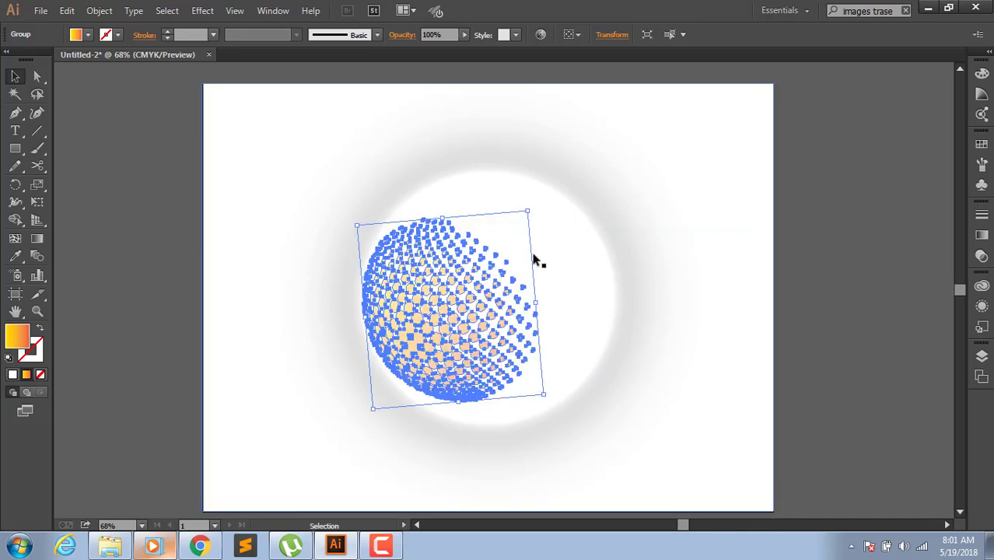
mouse_move(533, 212)
mouse_down()
mouse_move(616, 156)
mouse_move(630, 161)
mouse_up()
click(817, 267)
- Send the background rectangle behind the sphere with Arrange > Send to Back
mouse_move(506, 333)
mouse_down()
mouse_move(510, 348)
mouse_move(506, 330)
mouse_up()
click(899, 280)
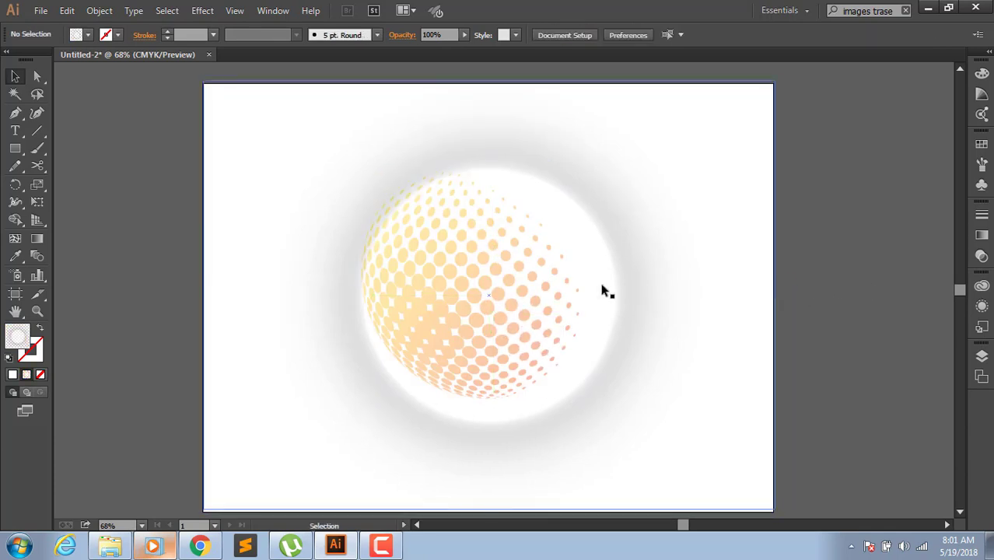
click(519, 277)
right_click(504, 284)
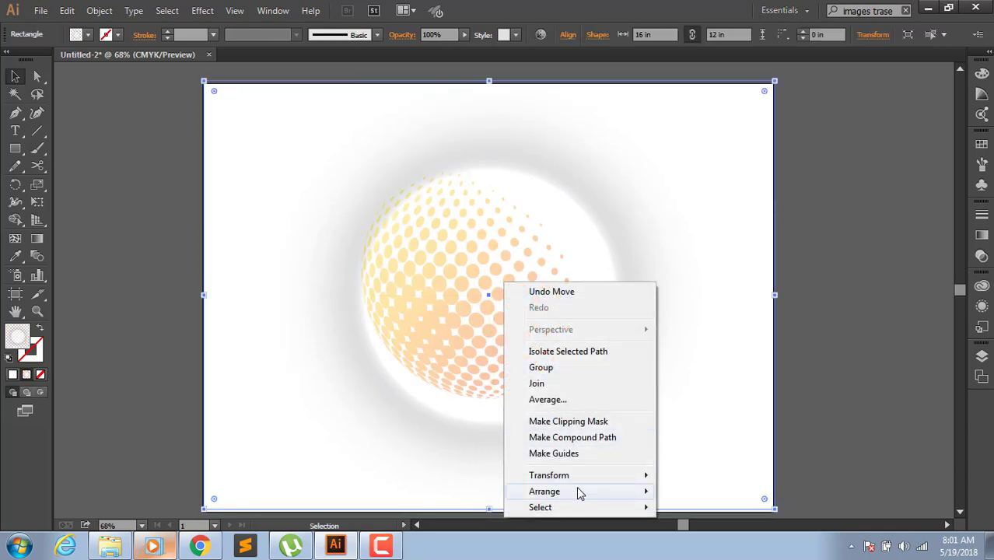
click(718, 469)
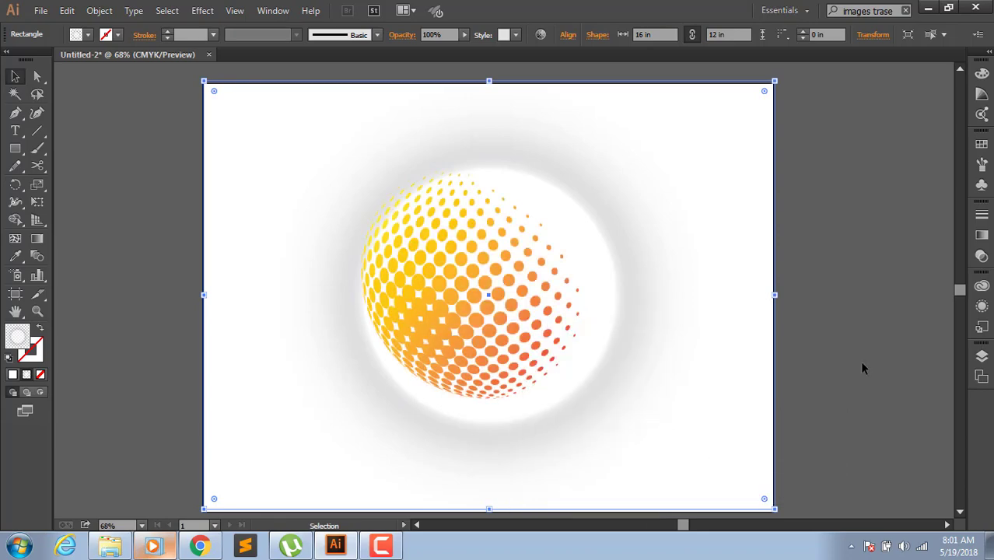
click(859, 360)
- Nudge the halftone sphere down and right to centre it in the white glow
click(505, 306)
mouse_move(484, 317)
mouse_down()
mouse_move(483, 339)
mouse_move(448, 315)
mouse_up()
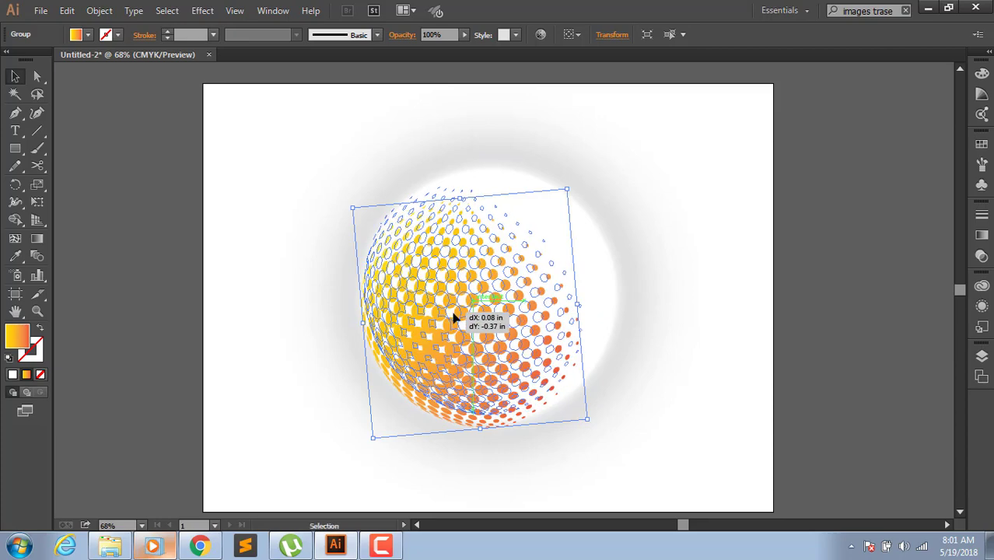
click(816, 358)
click(498, 323)
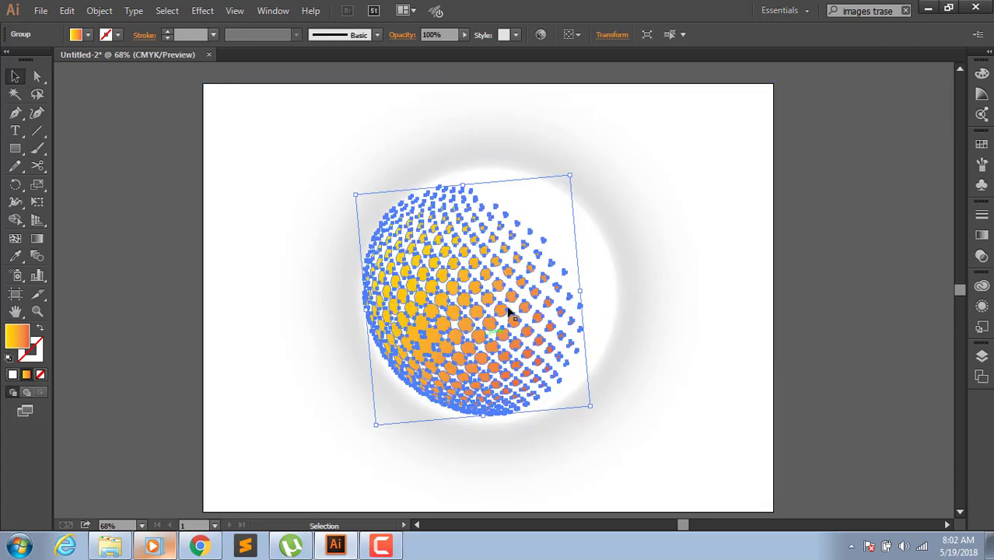
drag(609, 423, 606, 427)
click(840, 382)
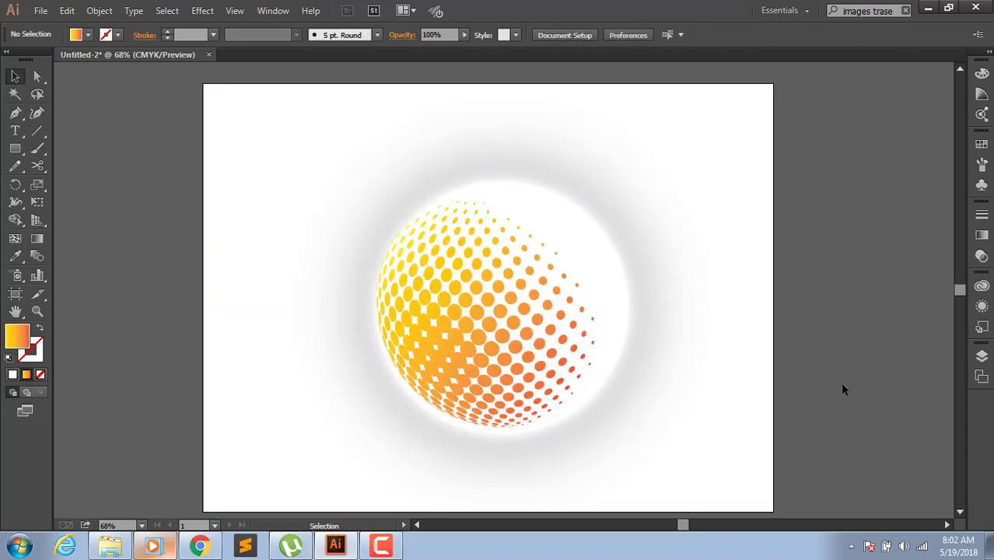
- Slightly enlarge the sphere, pan the view, and realign the background rectangle with the artboard
click(525, 381)
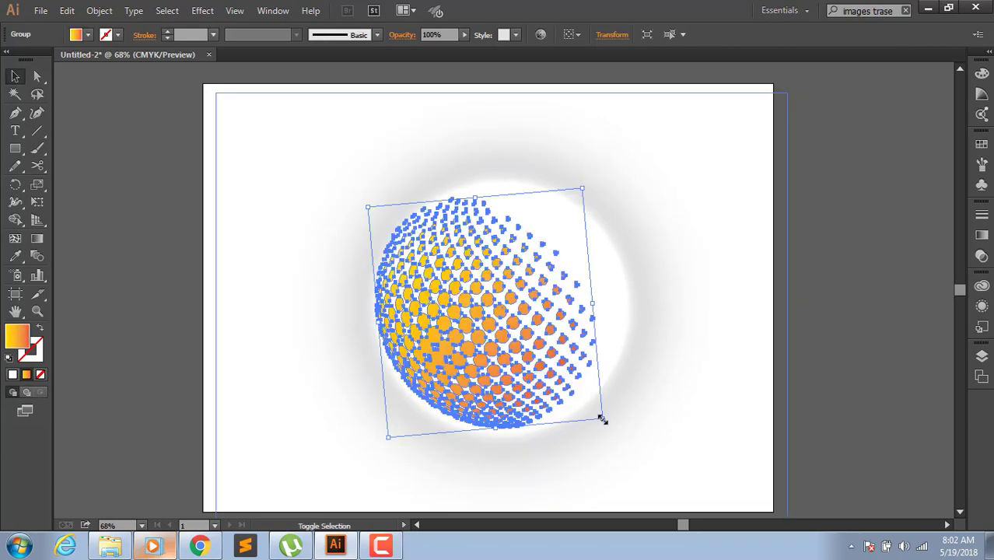
drag(600, 419, 615, 428)
click(844, 386)
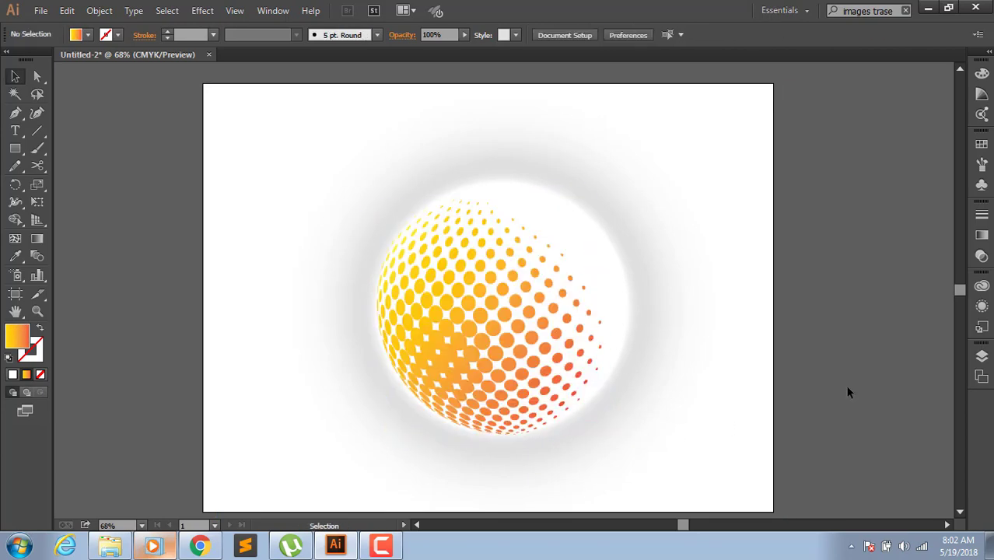
drag(728, 420, 699, 397)
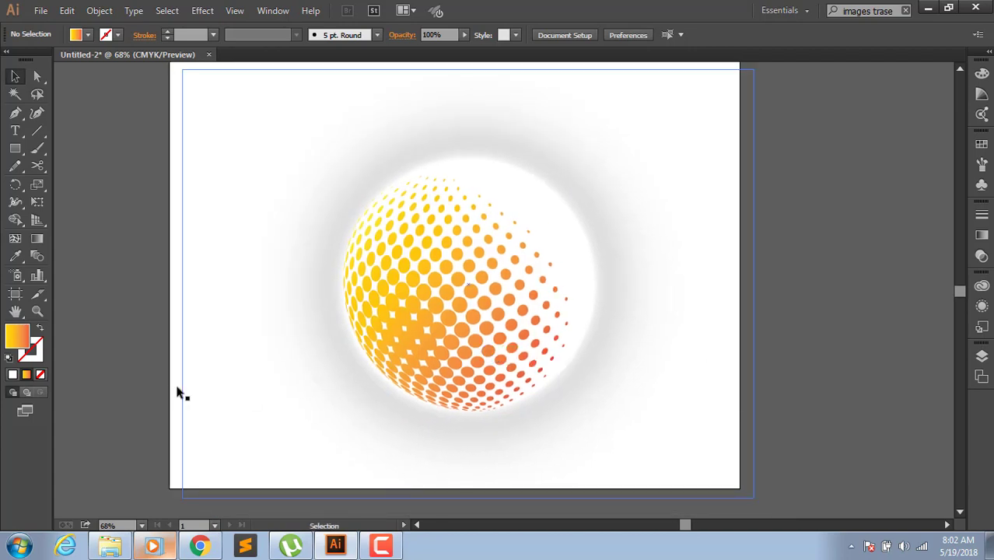
drag(210, 228, 201, 217)
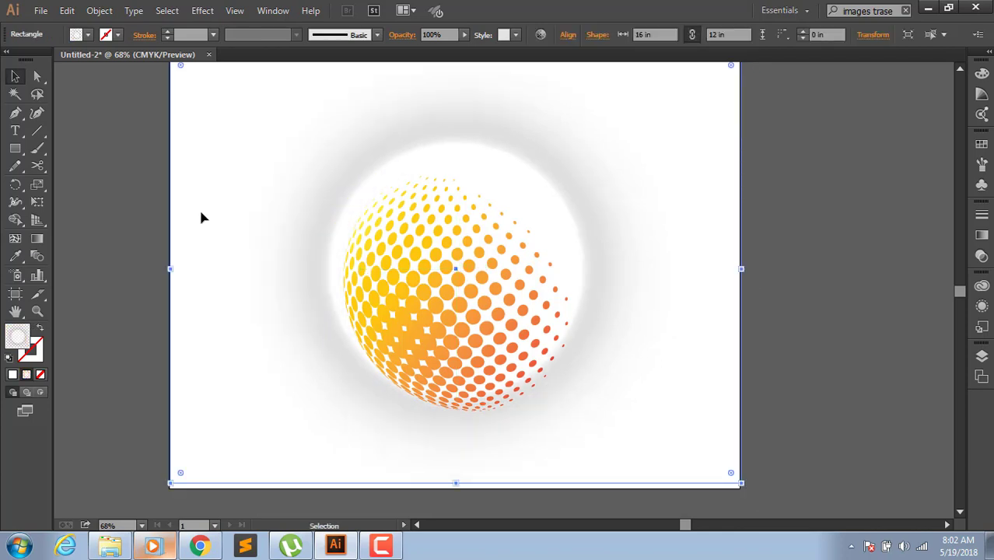
- Expand Layer 1 in the Layers panel to view its contents, then close the panel
click(982, 356)
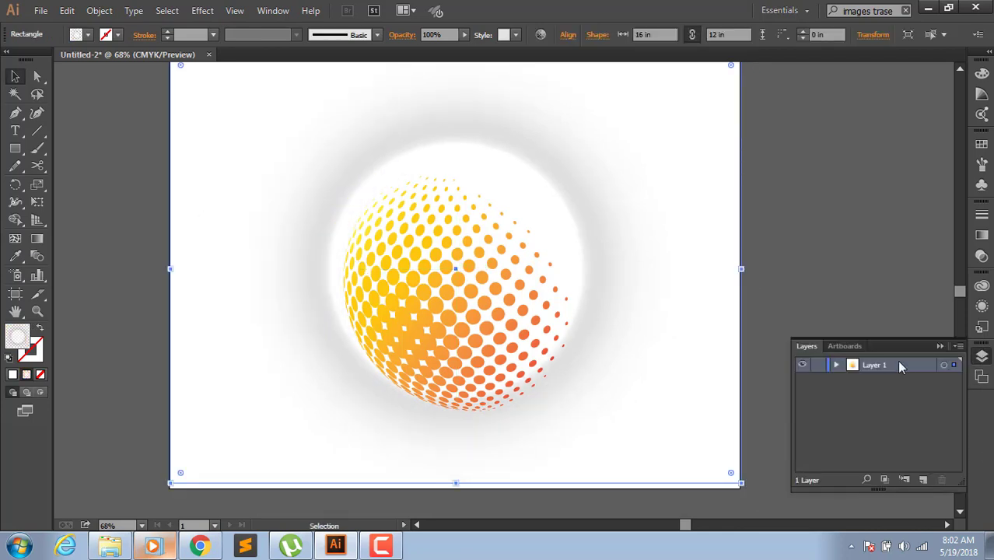
click(835, 365)
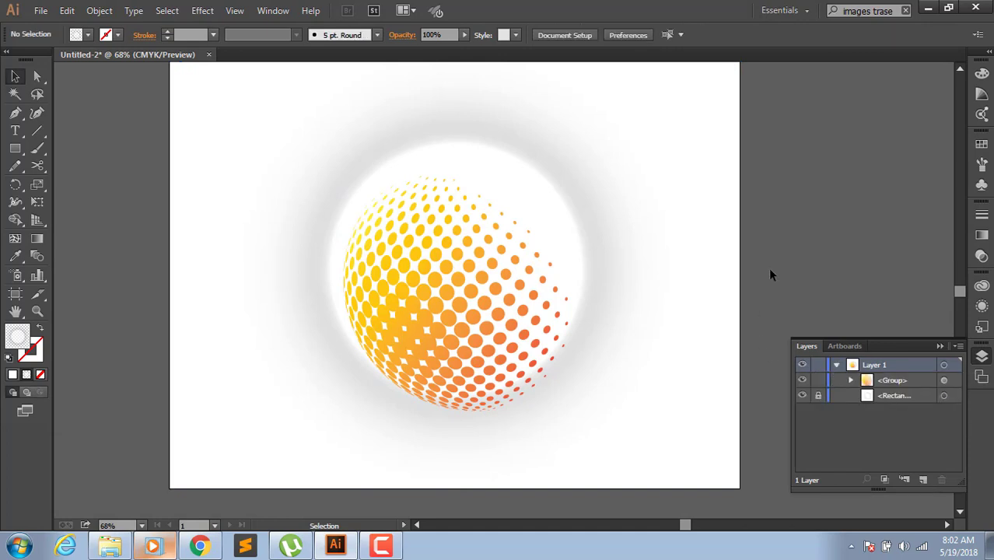
click(940, 346)
- Shift the halftone sphere up and left, rotate it slightly clockwise, and reselect the whole group
drag(468, 314, 459, 289)
click(596, 393)
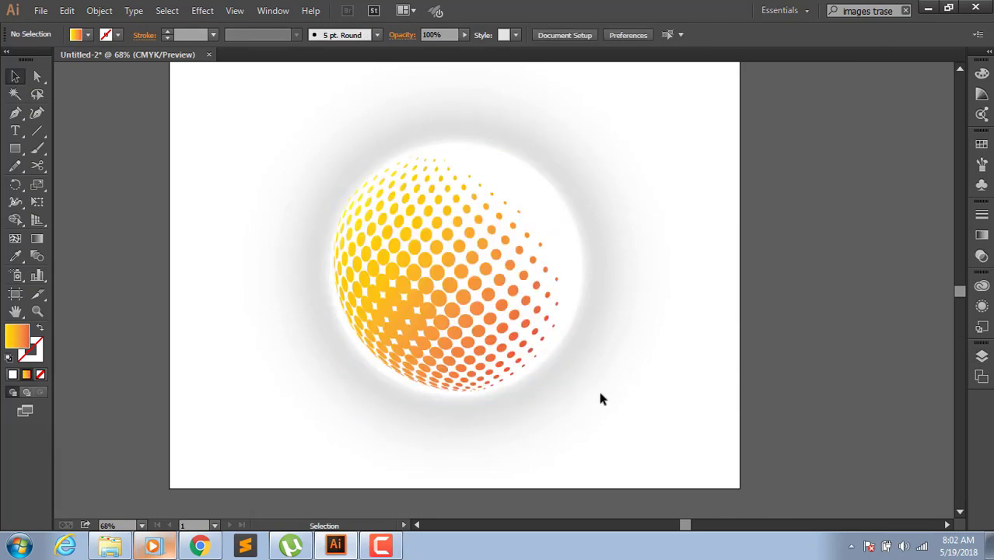
click(496, 340)
drag(568, 390, 576, 391)
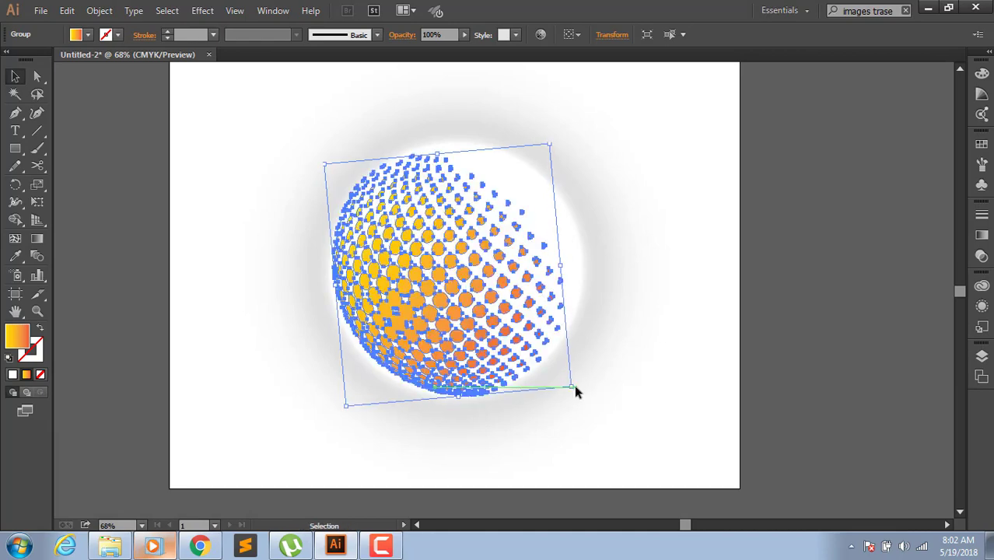
click(610, 426)
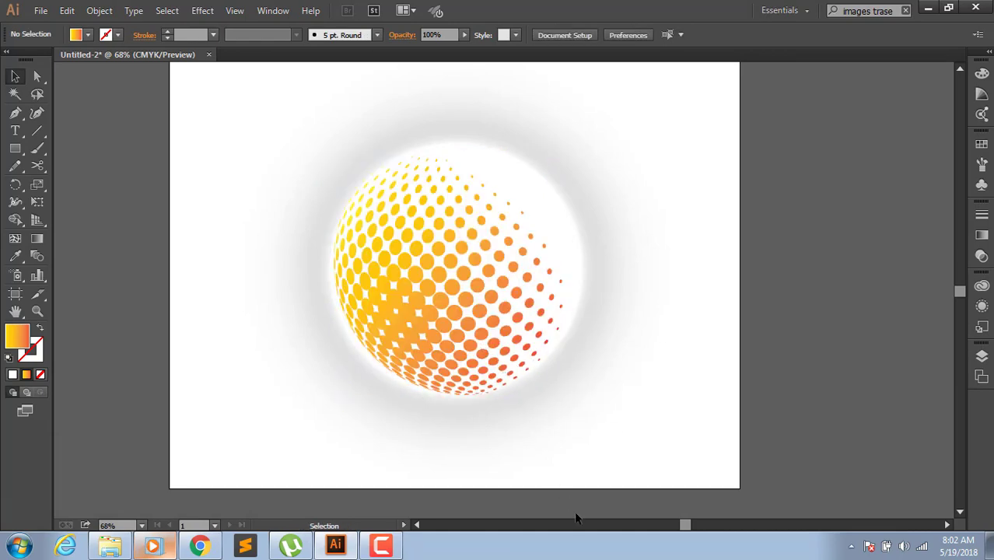
click(501, 391)
click(724, 383)
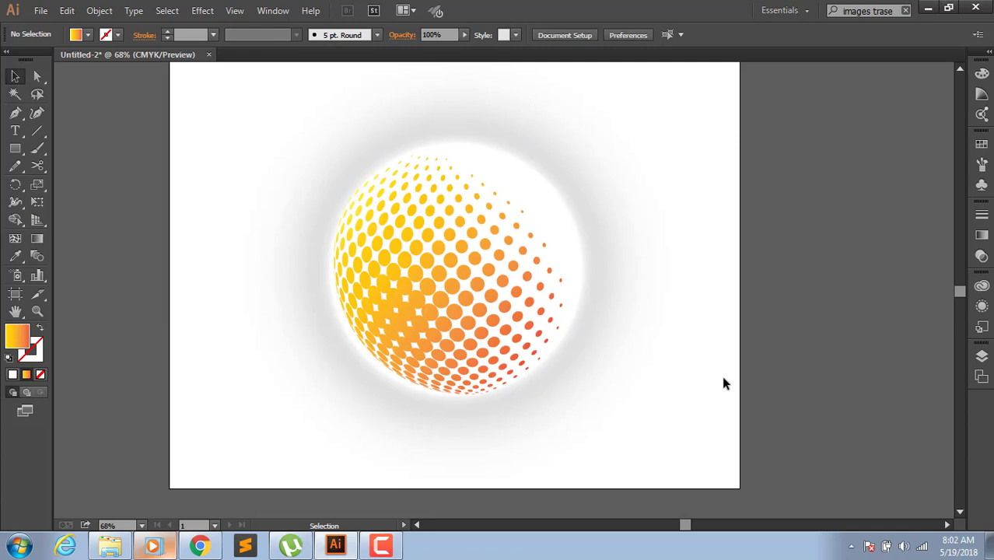
drag(330, 108, 607, 392)
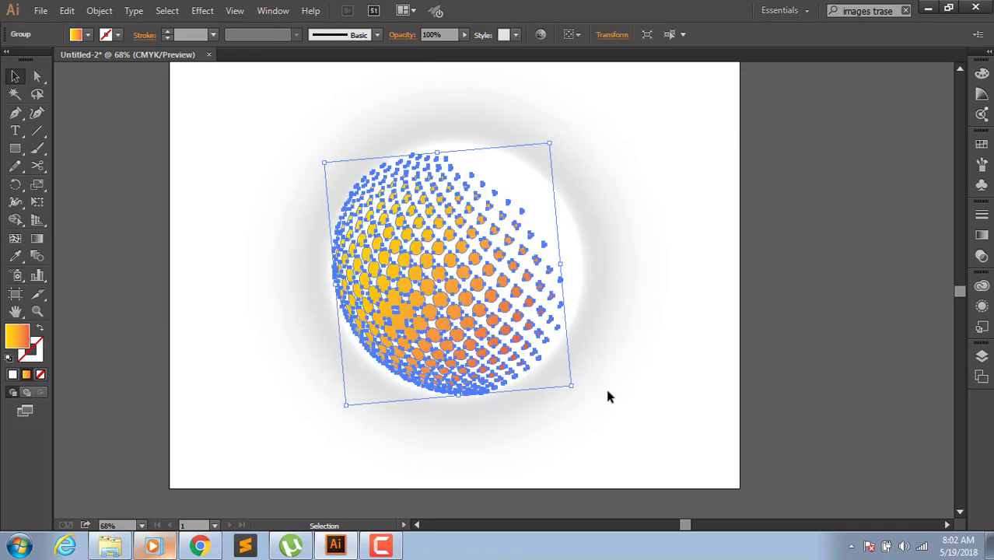
- Clear the selection, scroll the view up, and switch to the Type tool
click(665, 390)
scroll(673, 390, up, 1)
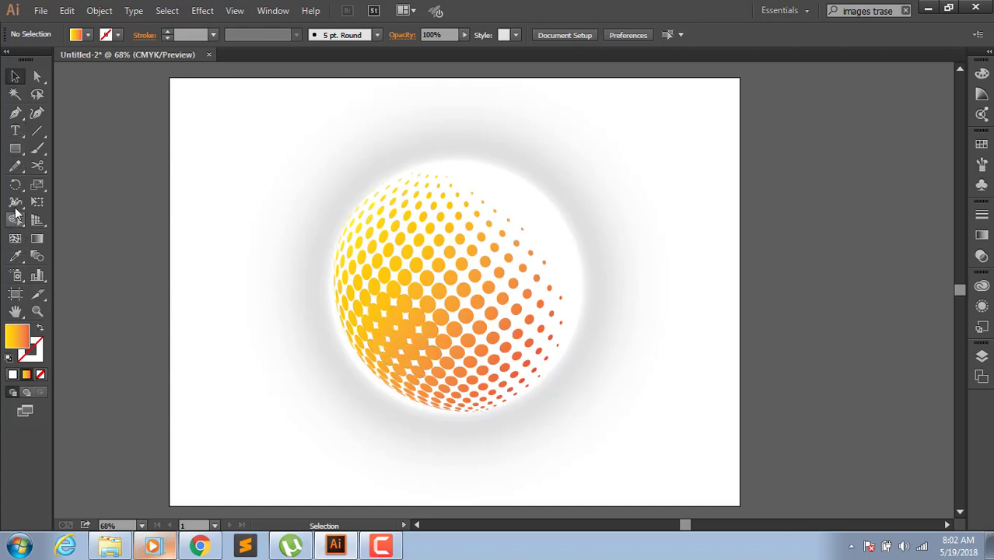
click(15, 130)
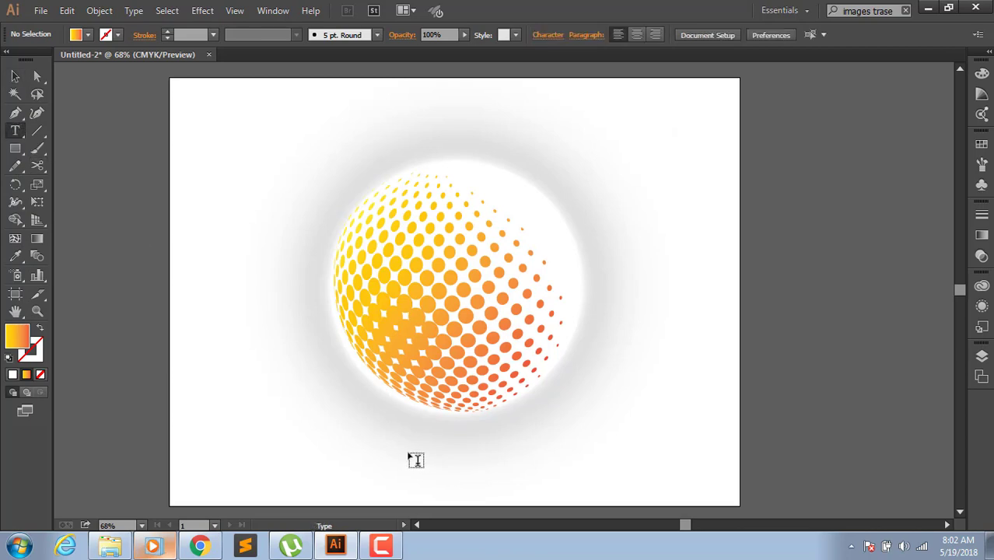